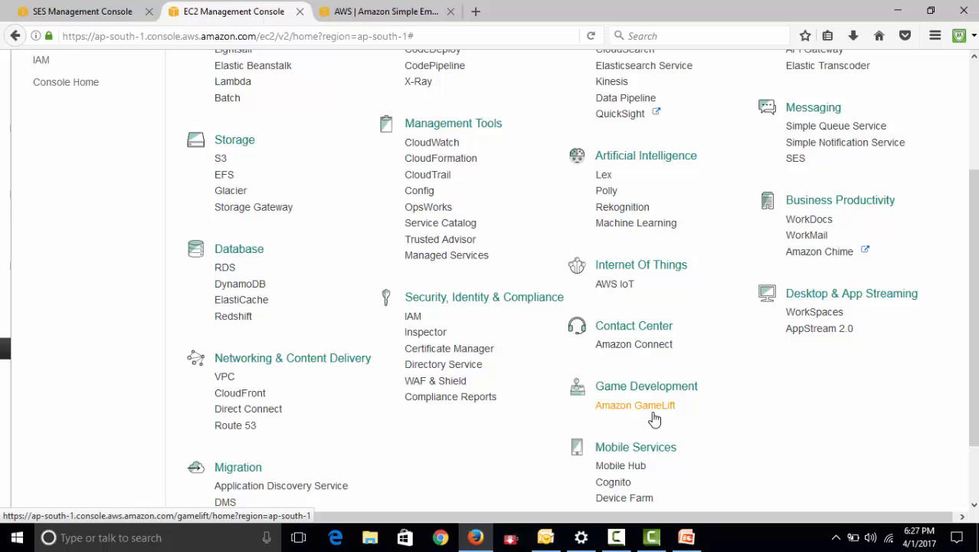
Find the SES service in the service list, open it and choose the US East (N. Virginia) region
scroll(652, 366, "up", 3)
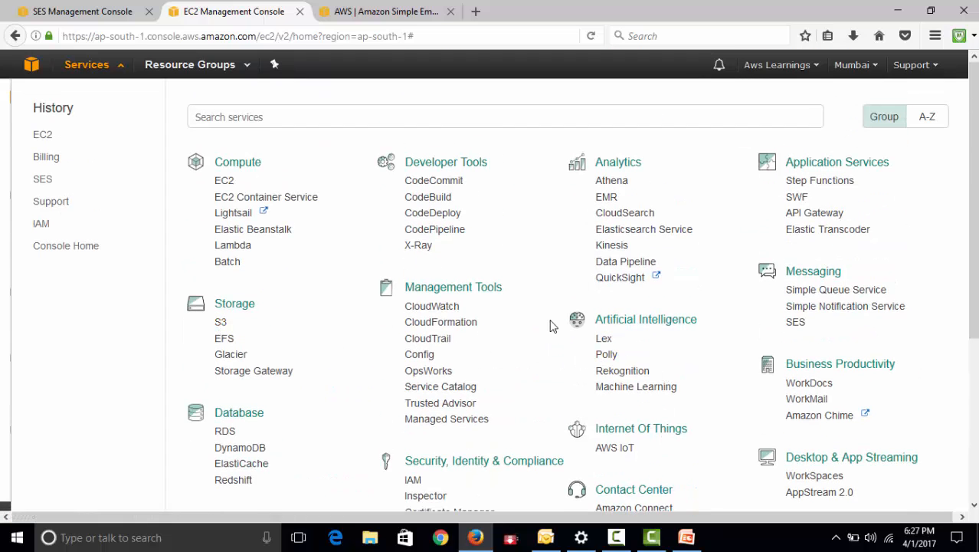
key("ctrl+f")
type("ses")
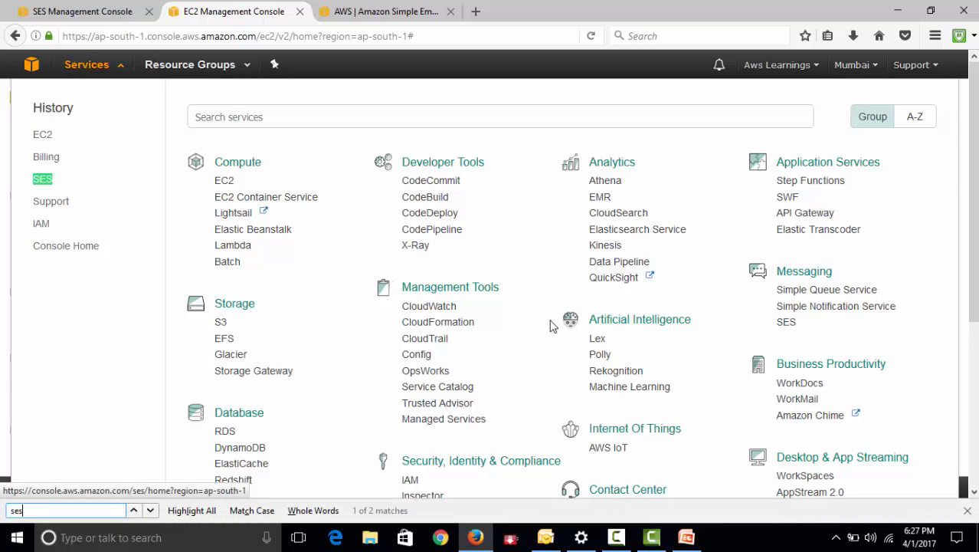
key("Return")
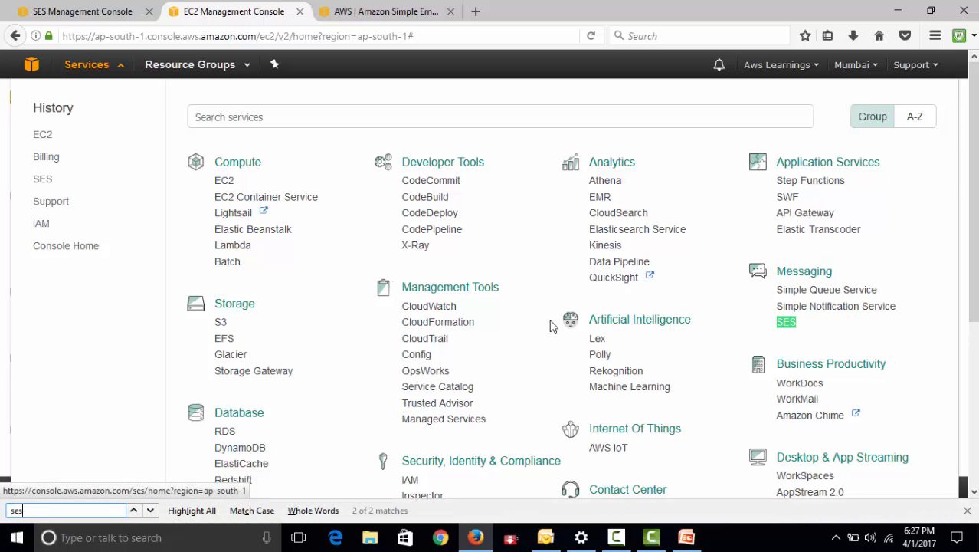
left_click(787, 323)
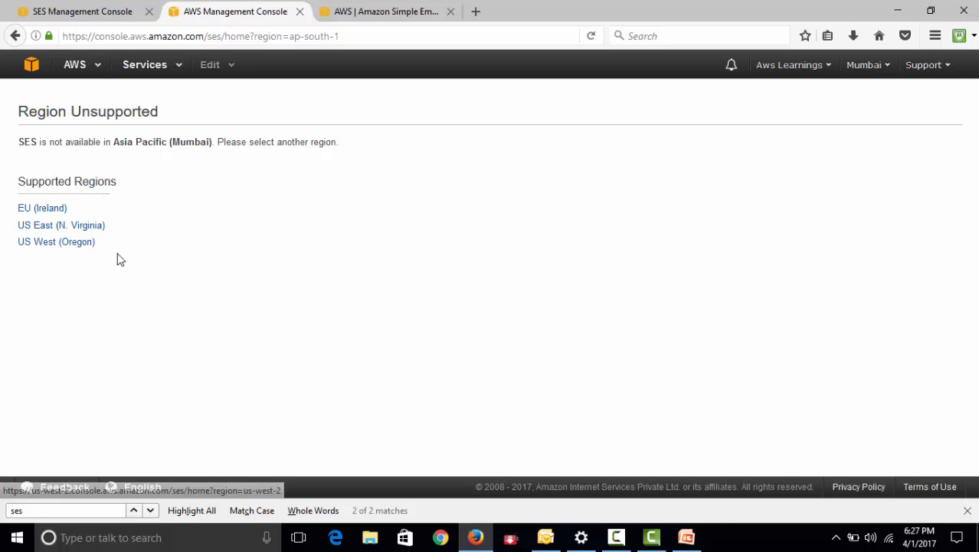
left_click(77, 226)
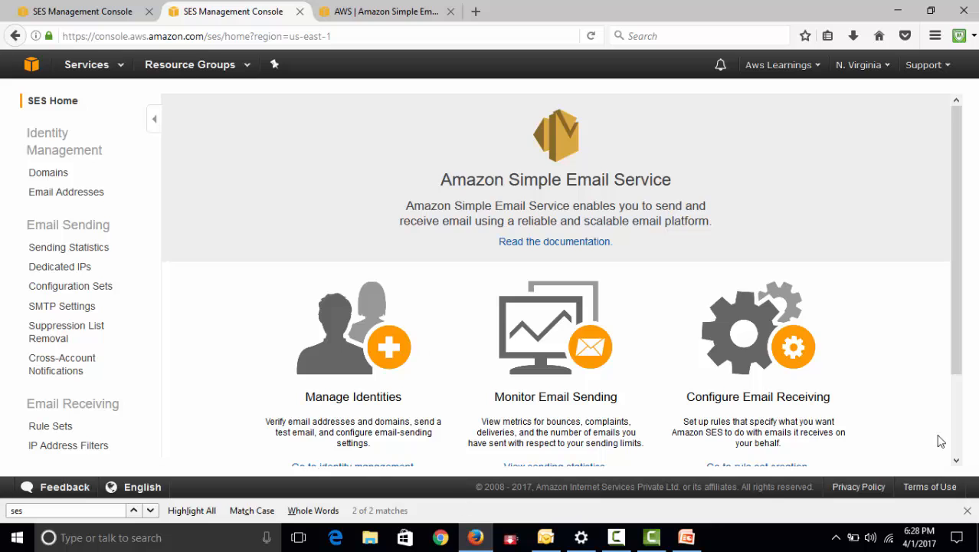
scroll(731, 306, "down", 2)
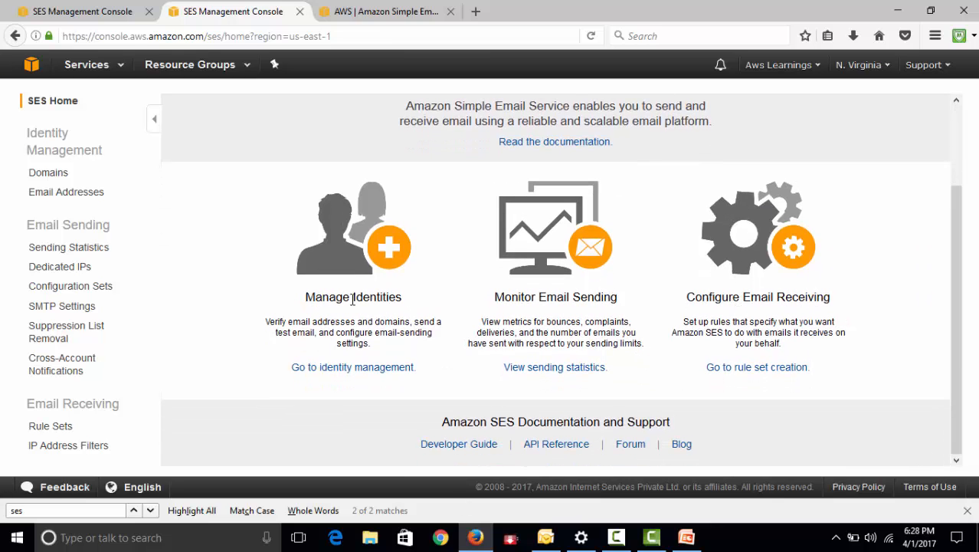
scroll(448, 317, "up", 2)
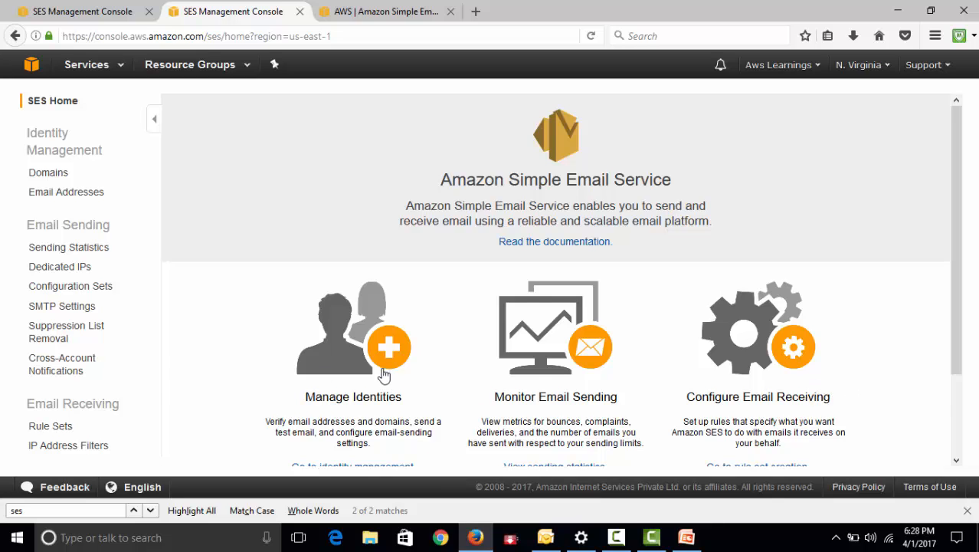
scroll(386, 377, "down", 2)
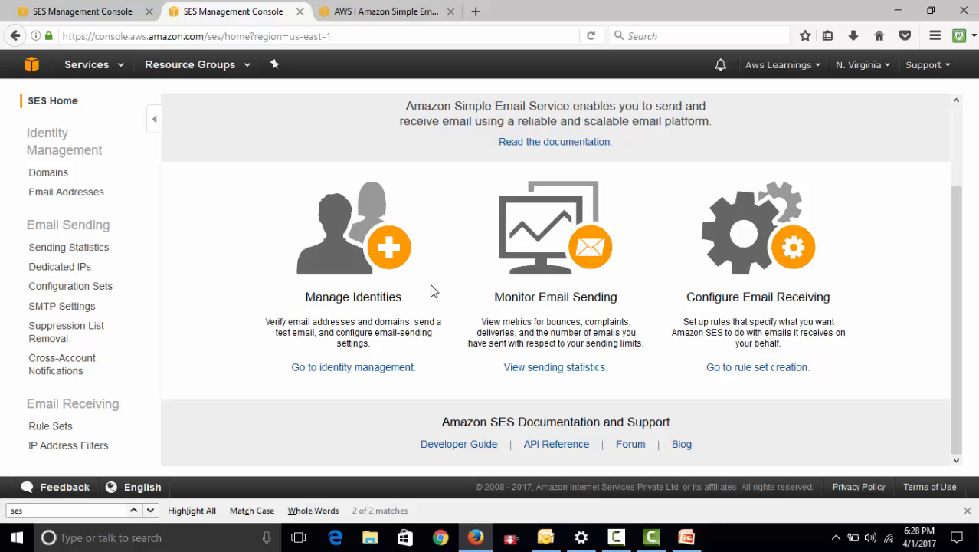
scroll(419, 299, "up", 2)
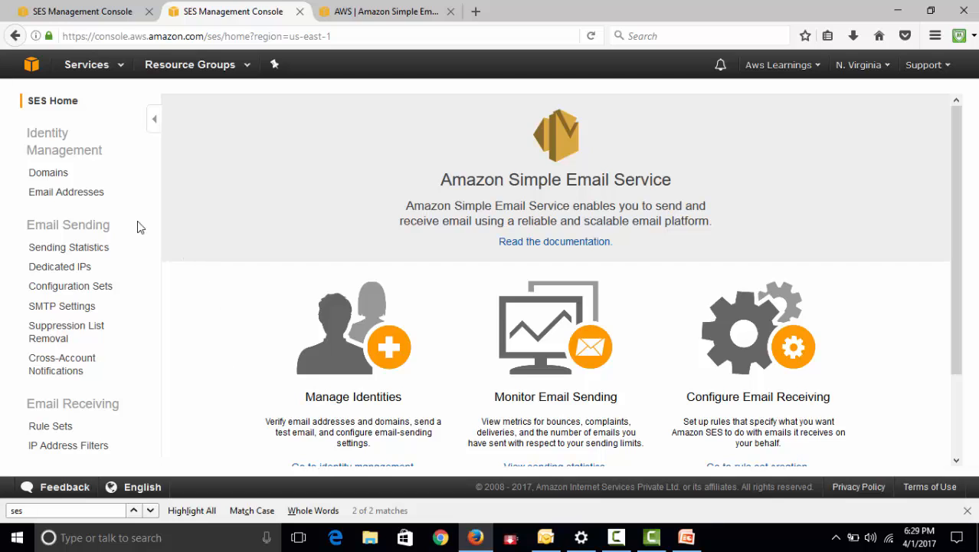
Submit awslearnings.co.in as a new domain for verification and delete its identity from the domain list again
left_click(38, 176)
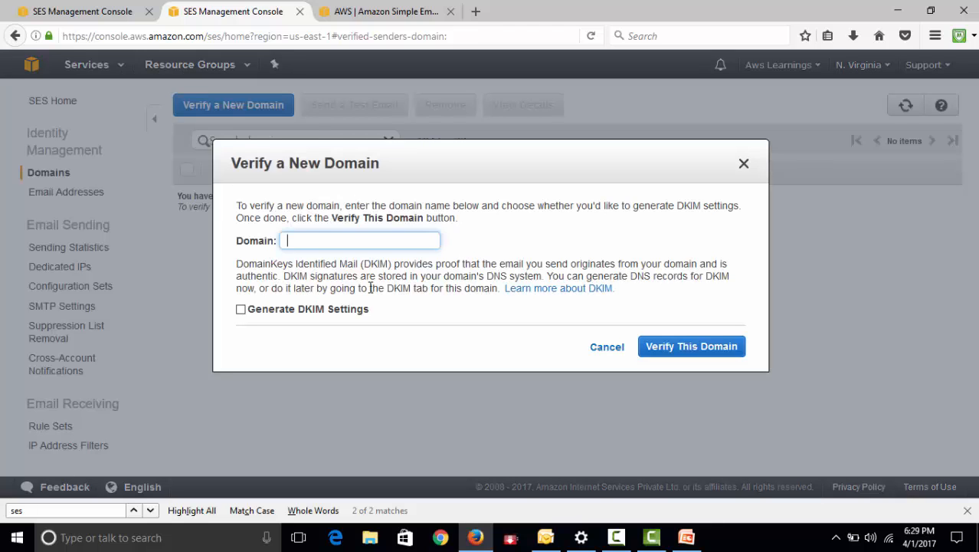
type("awslearnings.com")
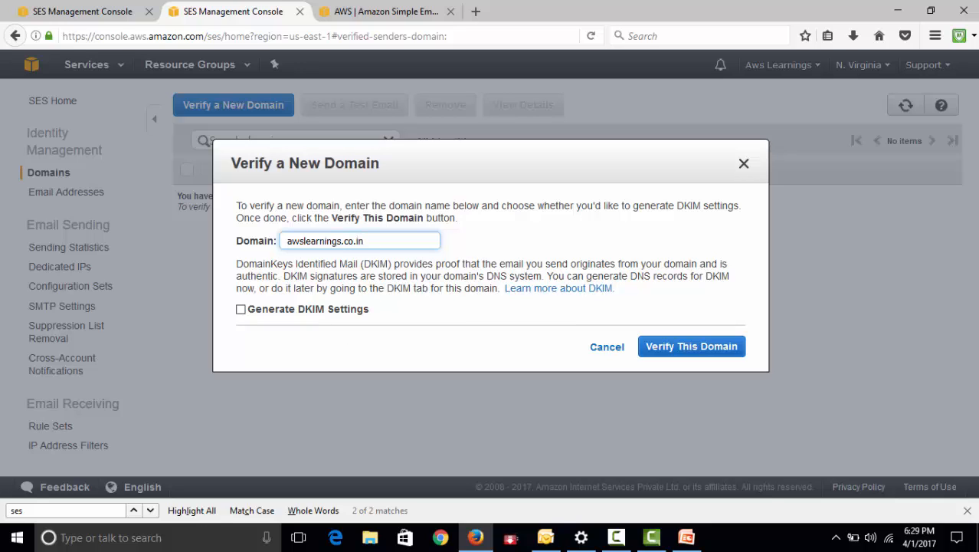
left_click(676, 349)
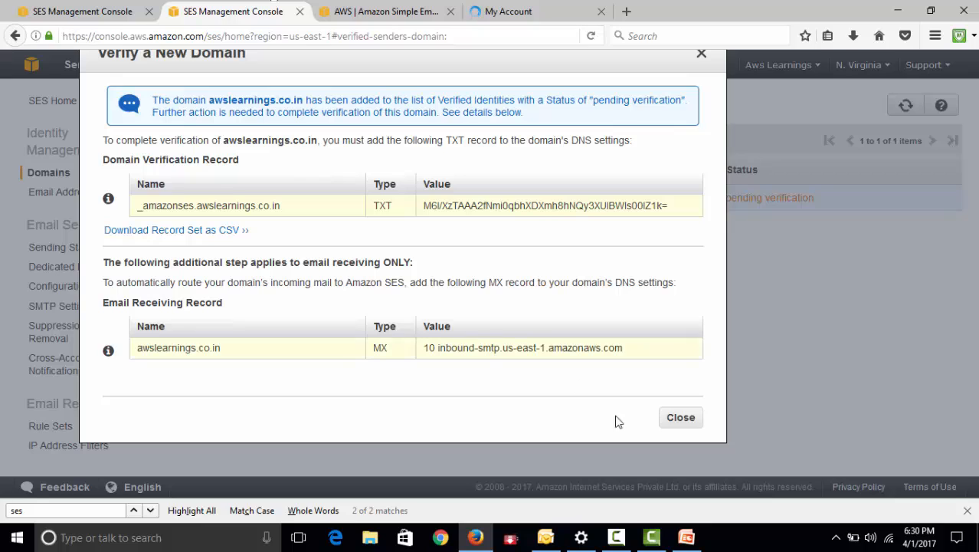
left_click(679, 418)
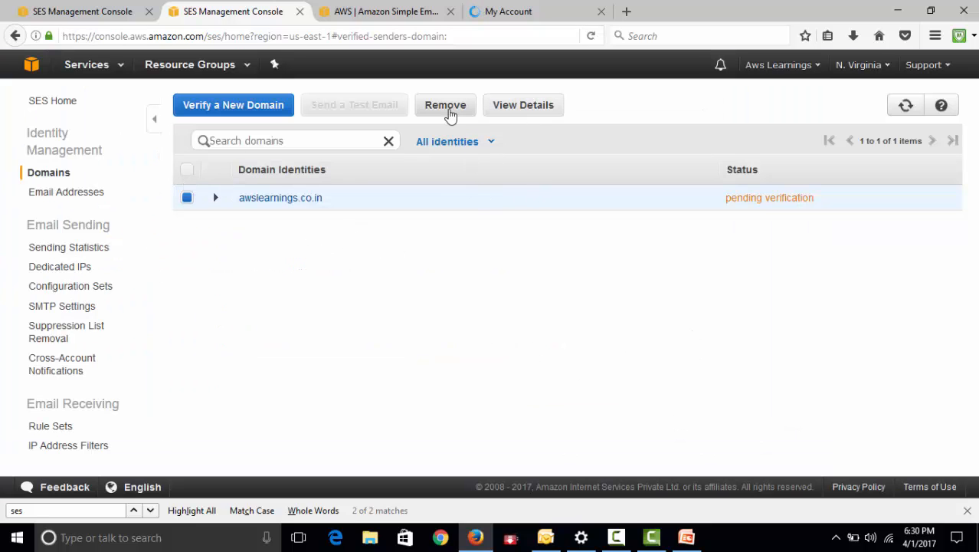
left_click(450, 112)
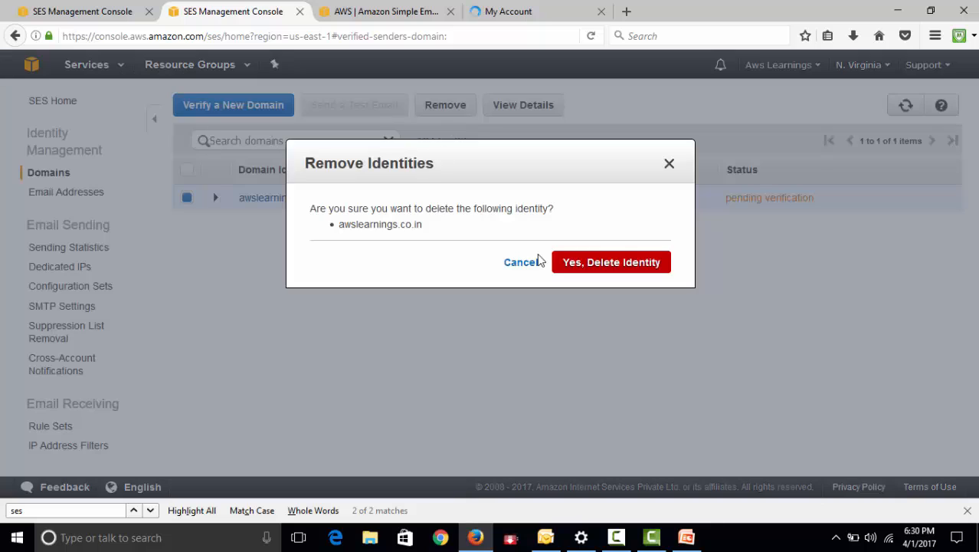
left_click(599, 268)
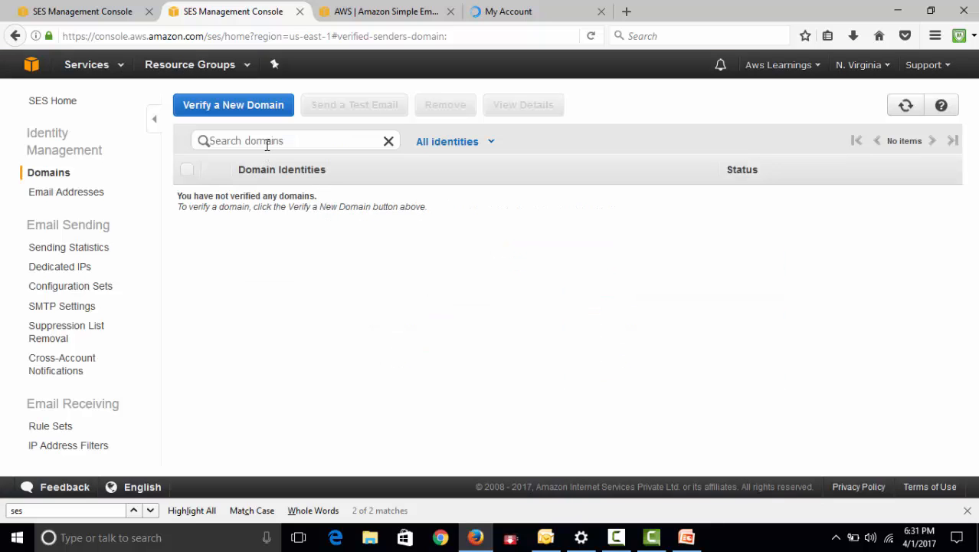
Enter awslearnings.in in the domain search, copy that text and submit it as a new domain for verification
left_click(266, 143)
type("awslearn")
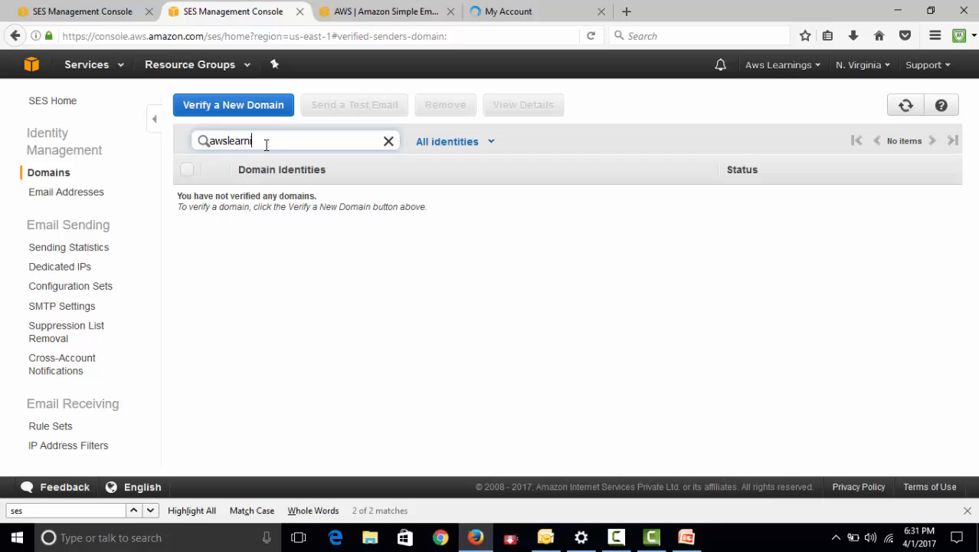
type("ings.in")
left_click_drag(280, 141, 164, 140)
key("ctrl+c")
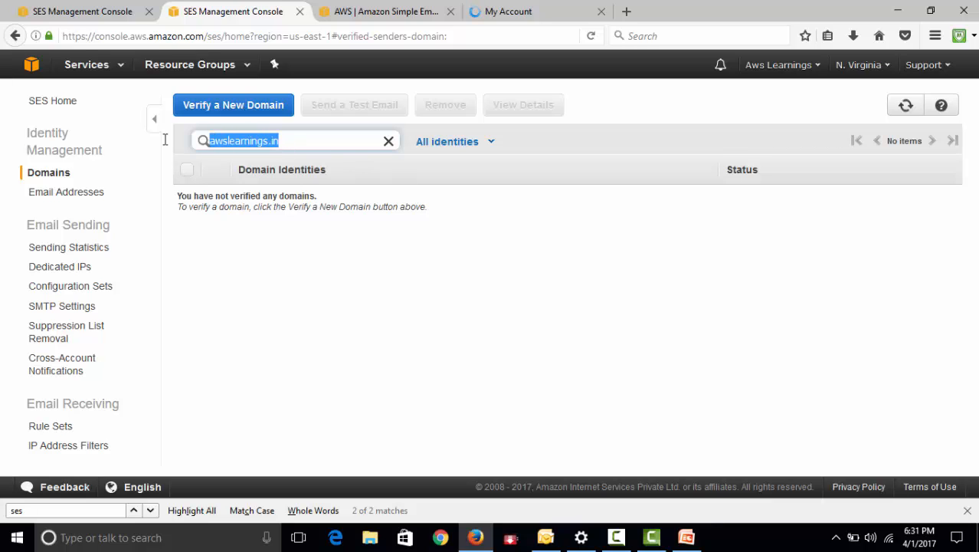
left_click(233, 105)
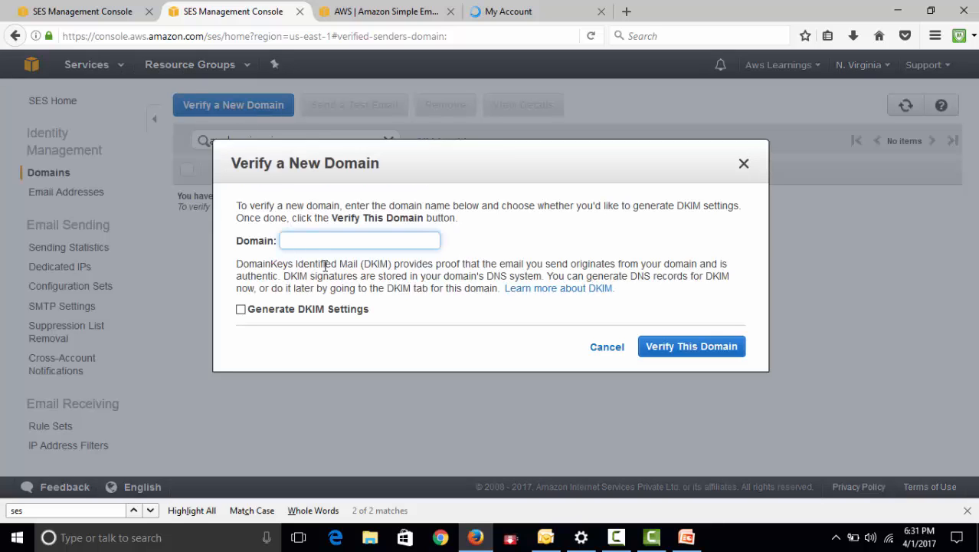
key("ctrl+v")
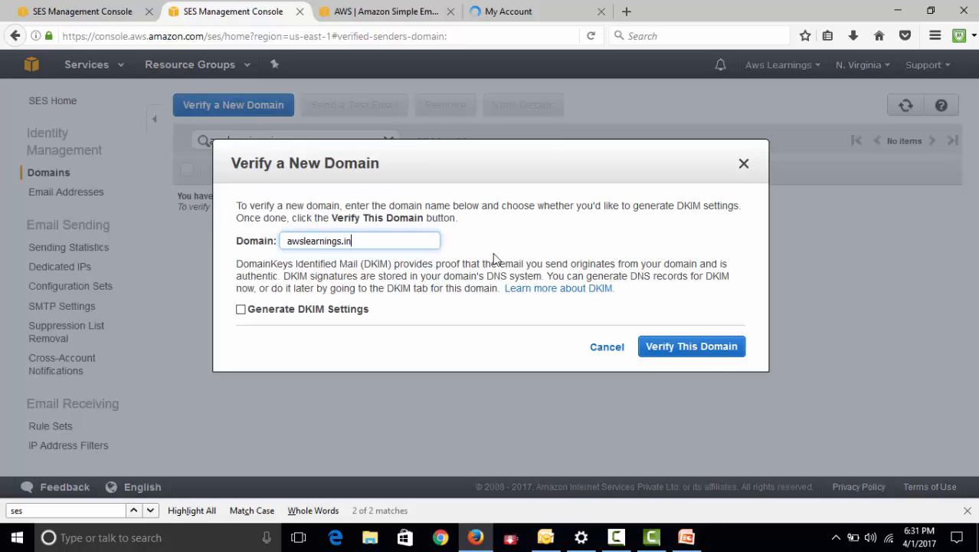
left_click(705, 348)
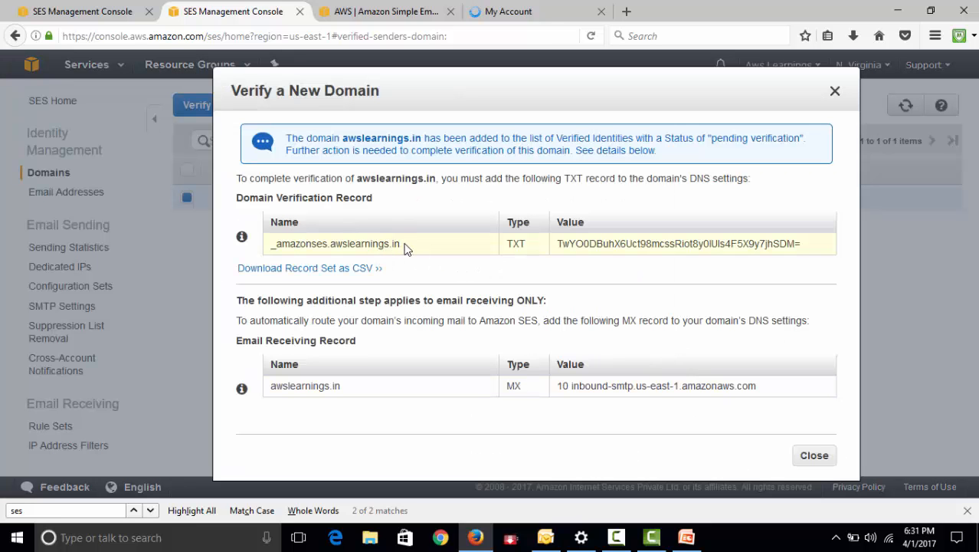
Copy the TXT record name _amazonses.awslearnings.in from the domain verification record and close the verification details
left_click_drag(401, 245, 269, 244)
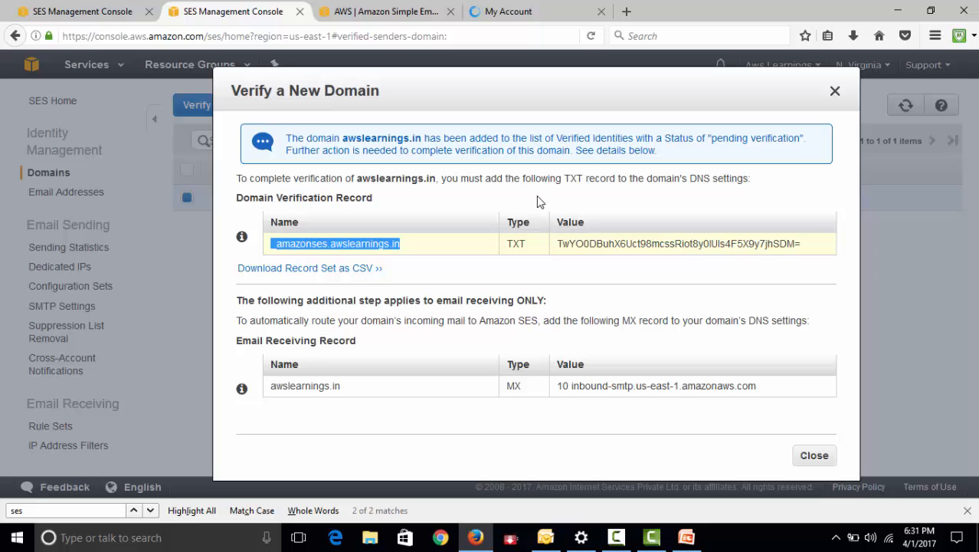
right_click(389, 244)
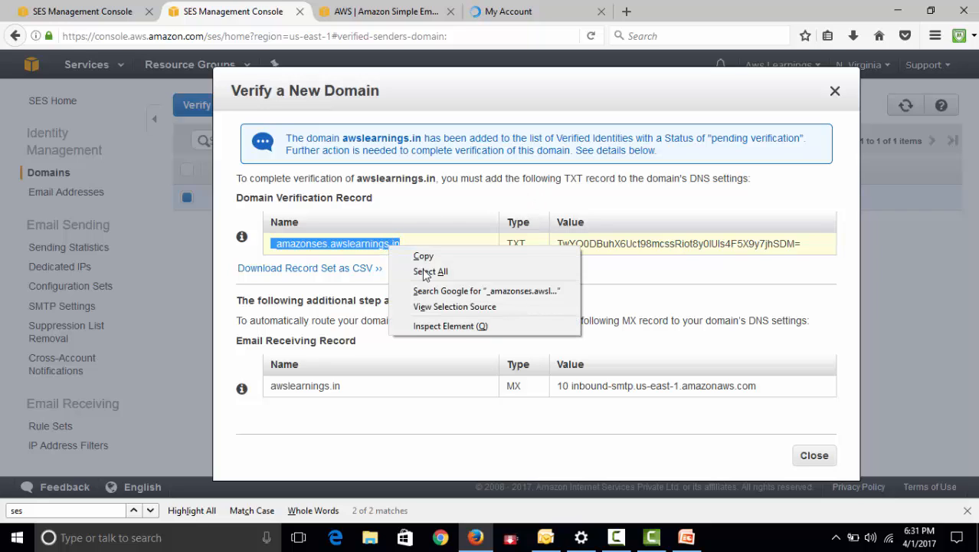
left_click(429, 260)
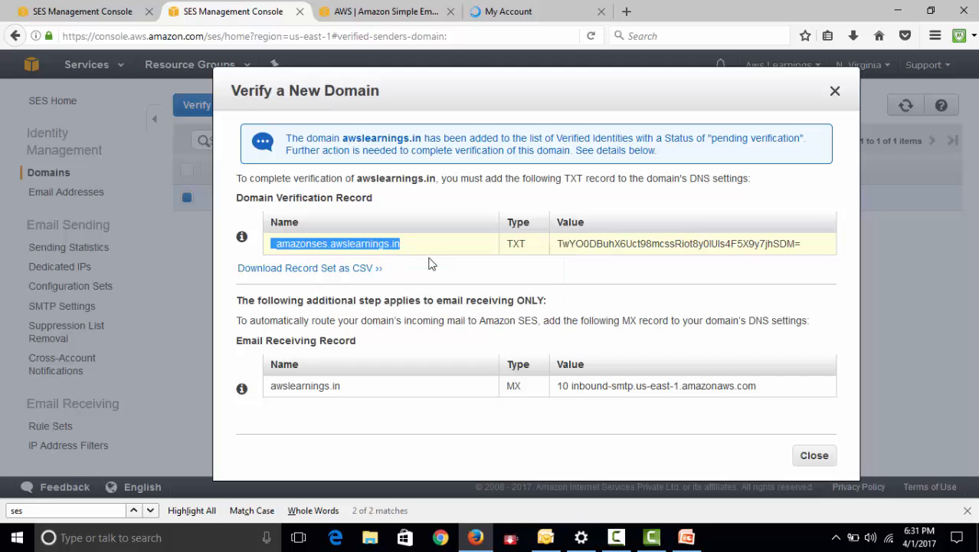
left_click(813, 455)
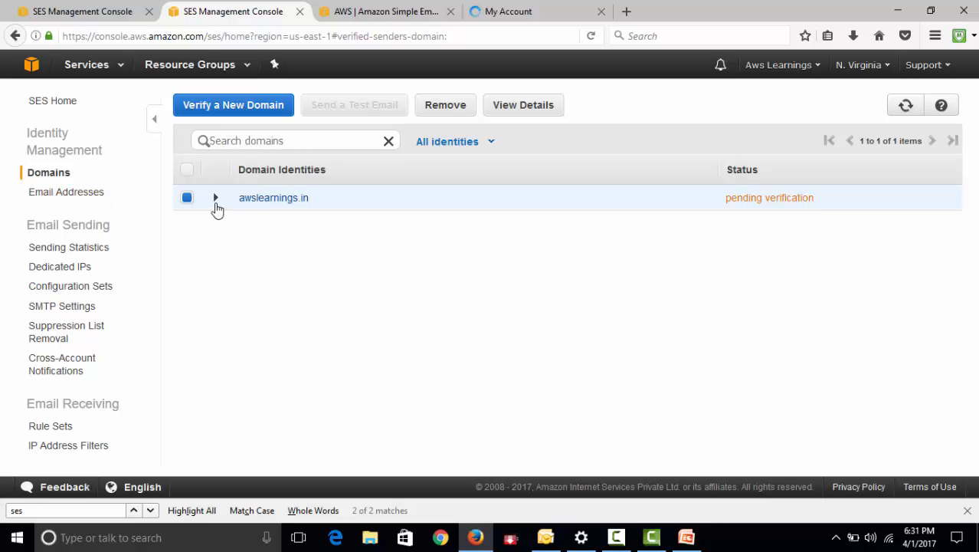
Expand the awslearnings.in identity, examine the TXT name and TXT value in its verification details, and return to the domain list
left_click(215, 198)
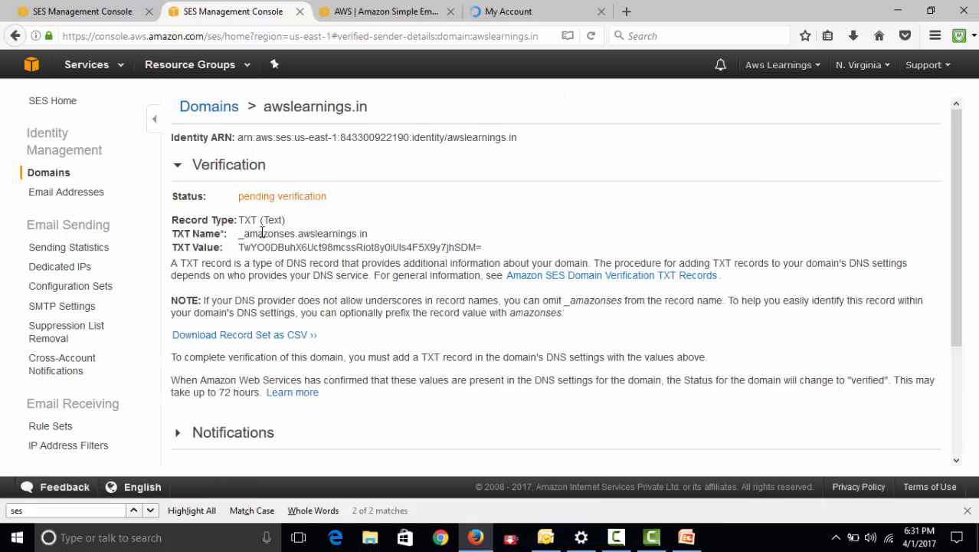
left_click_drag(240, 232, 377, 233)
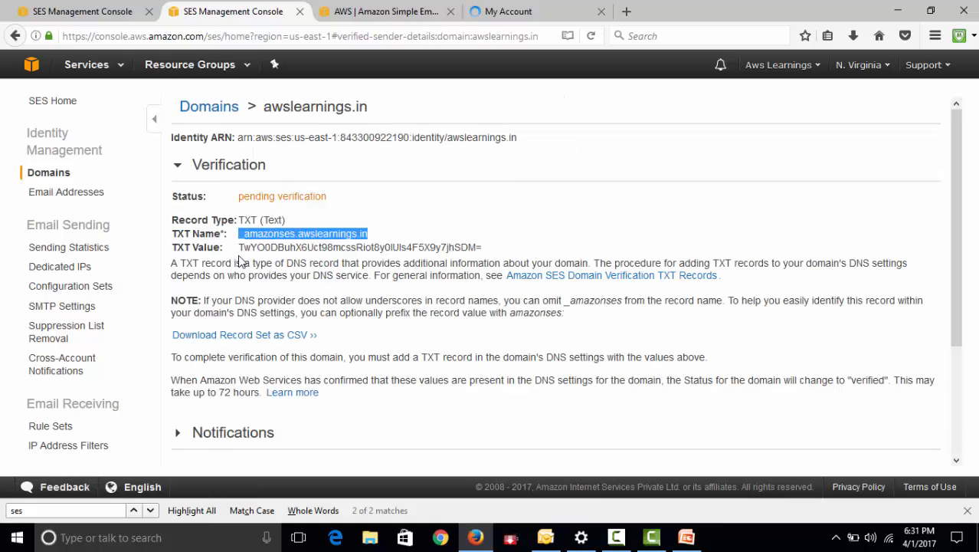
left_click_drag(244, 247, 487, 254)
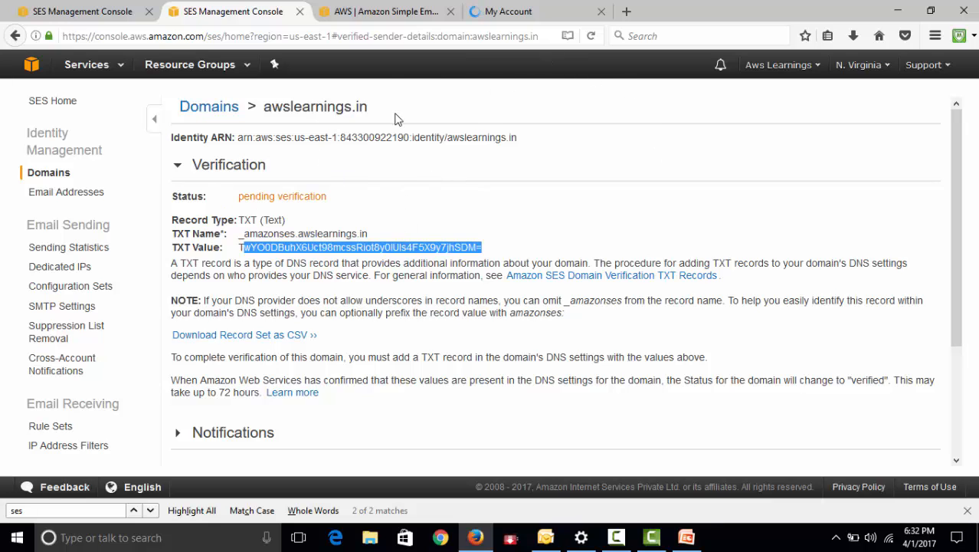
left_click(55, 173)
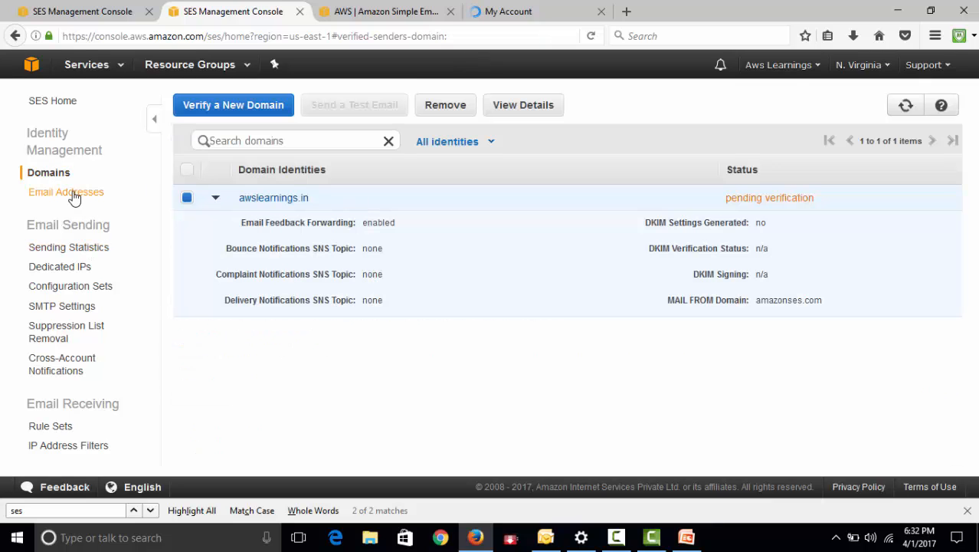
Submit a new email address identity for verification by entering the sender's email address, and close the confirmation
left_click(74, 198)
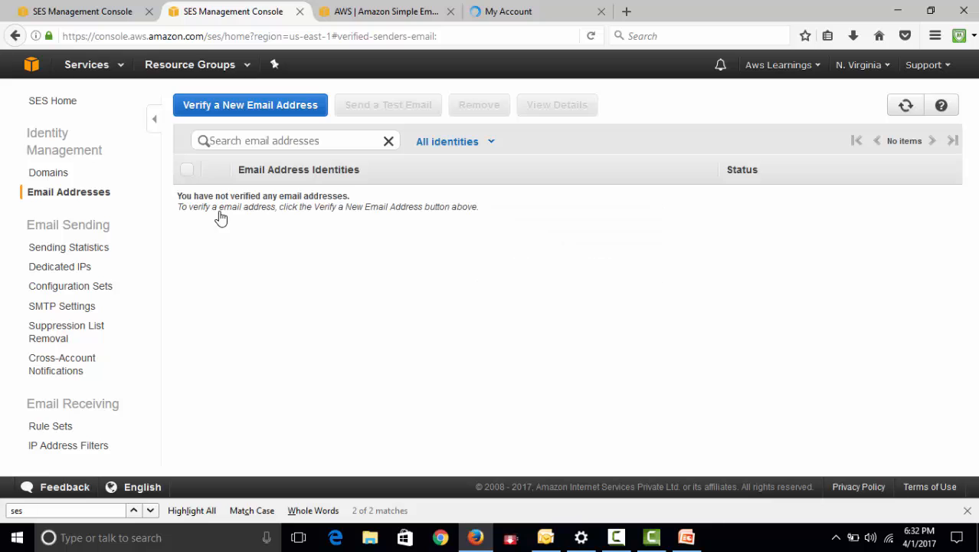
left_click(255, 108)
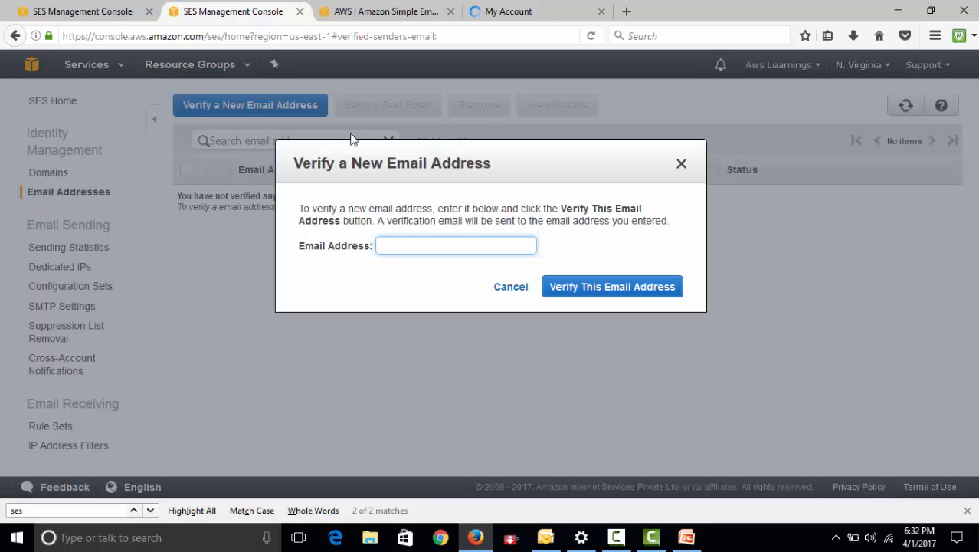
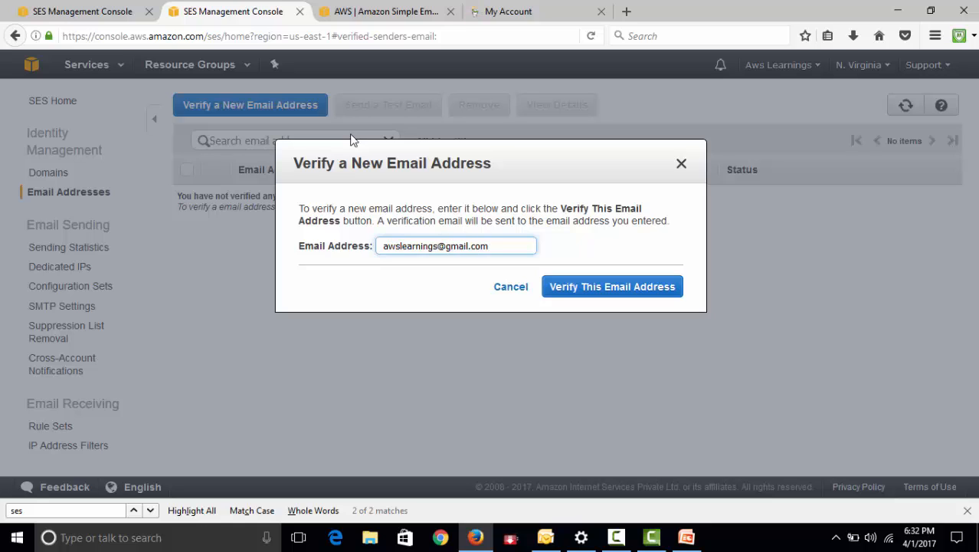
left_click(597, 299)
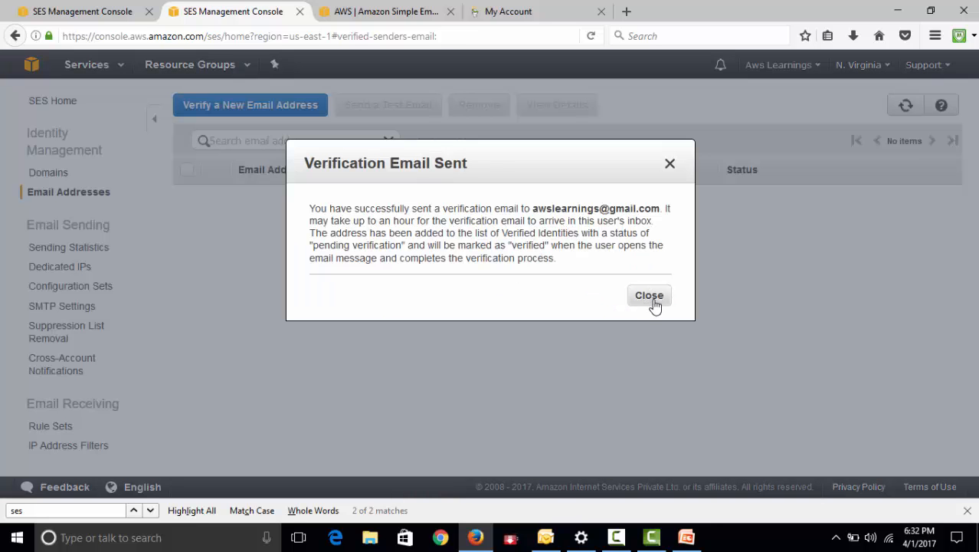
left_click(651, 297)
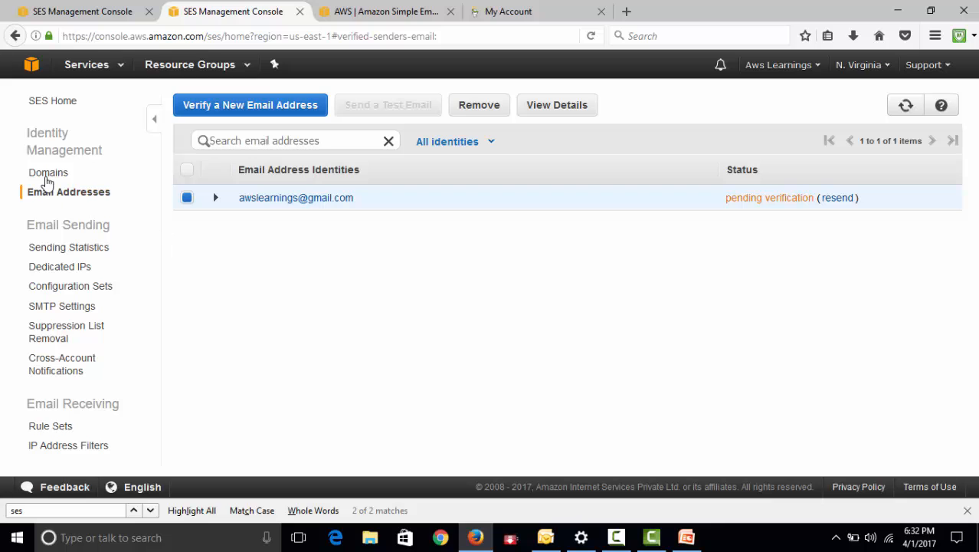
View the SES domain list, switch to the GoDaddy account, and open DNS management for awslearnings.in from its domain products
left_click(46, 175)
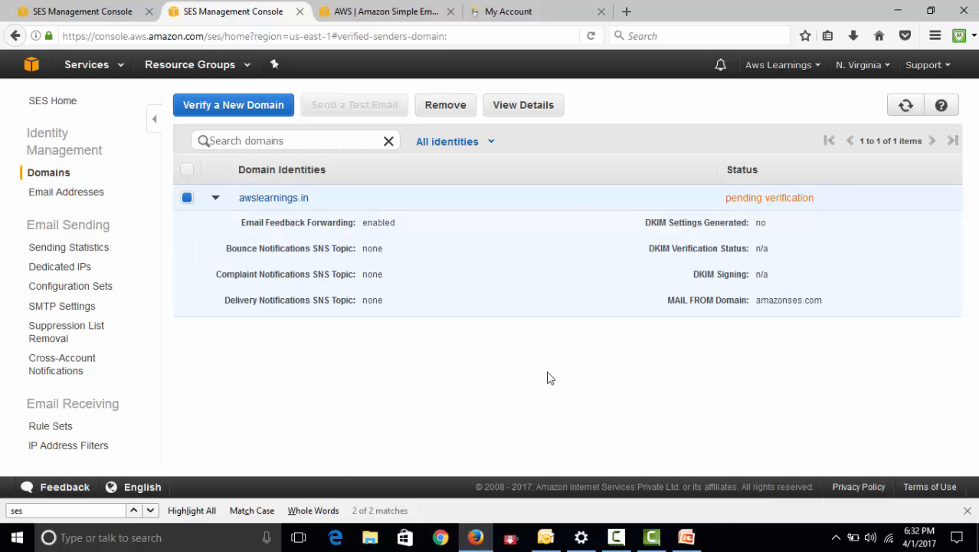
left_click(529, 11)
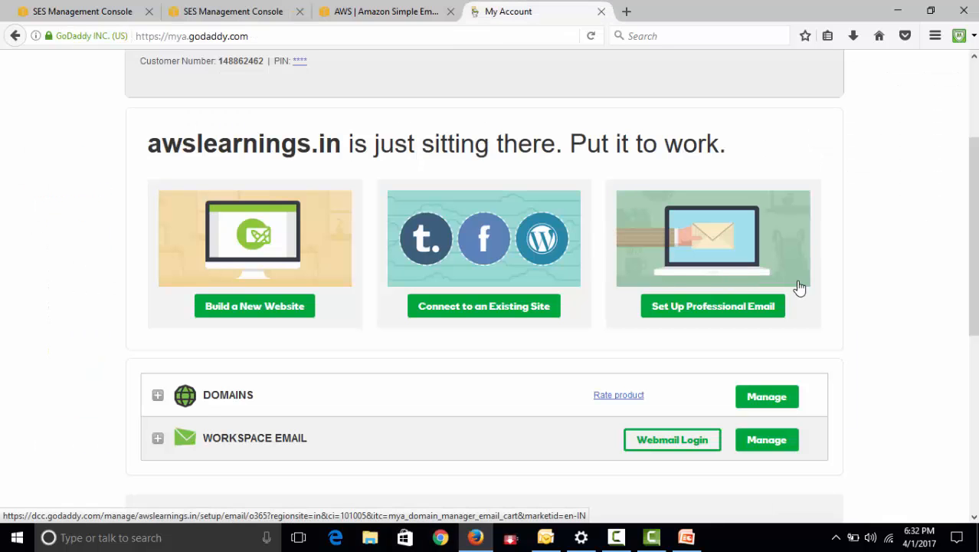
scroll(916, 200, "up", 3)
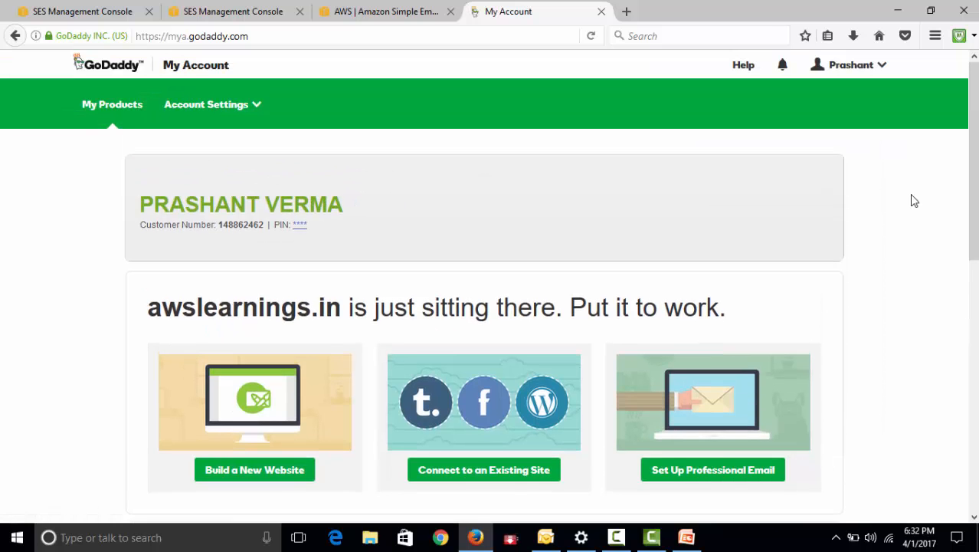
scroll(308, 145, "down", 3)
scroll(291, 140, "up", 3)
scroll(505, 203, "down", 5)
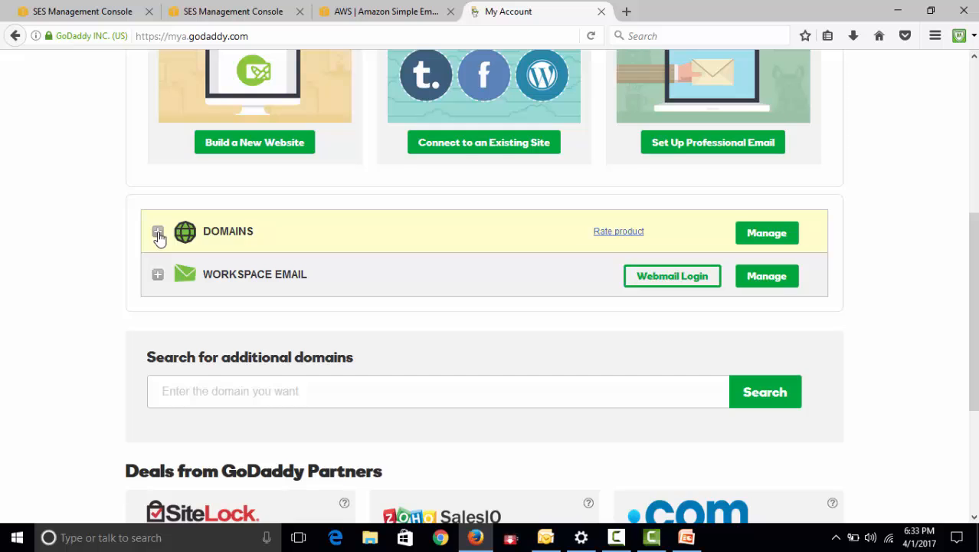
left_click(158, 233)
scroll(568, 269, "down", 2)
scroll(627, 271, "up", 3)
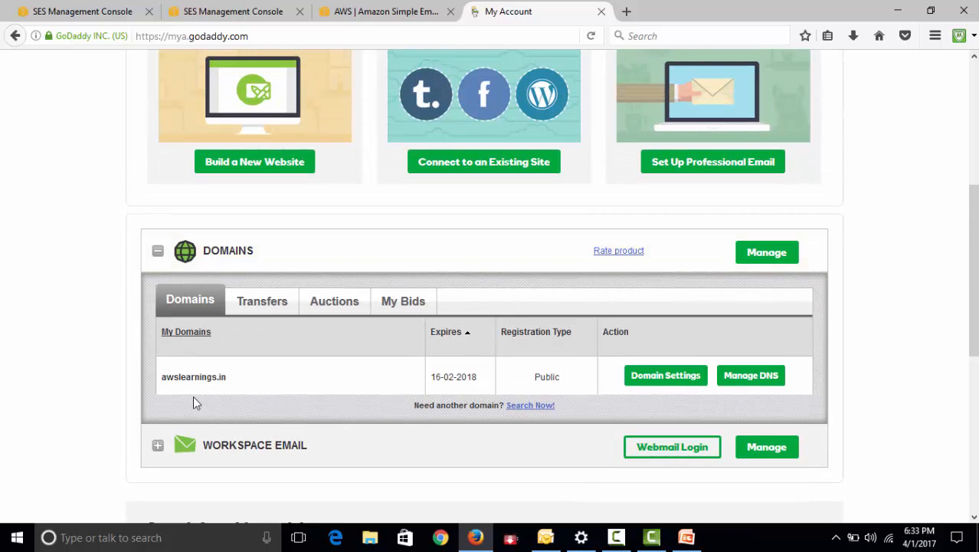
left_click(756, 379)
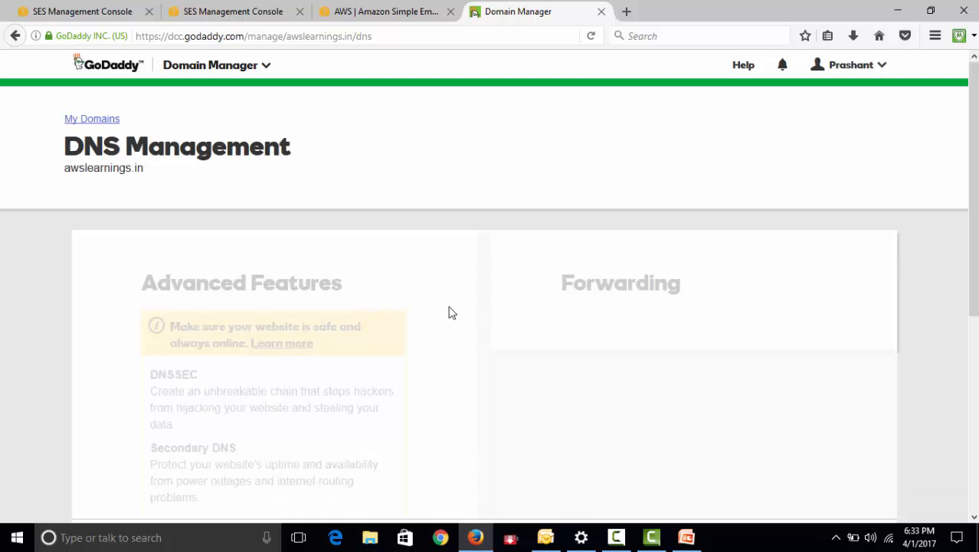
Edit the _amazonses TXT record and replace its host with the copied name _amazonses.awslearnings.in
scroll(450, 312, "down", 3)
scroll(450, 311, "down", 2)
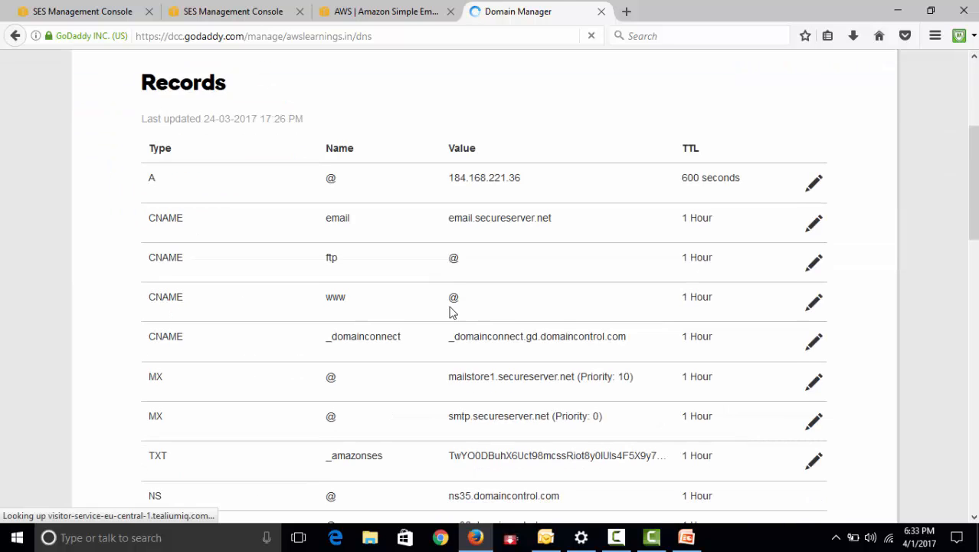
scroll(451, 312, "down", 2)
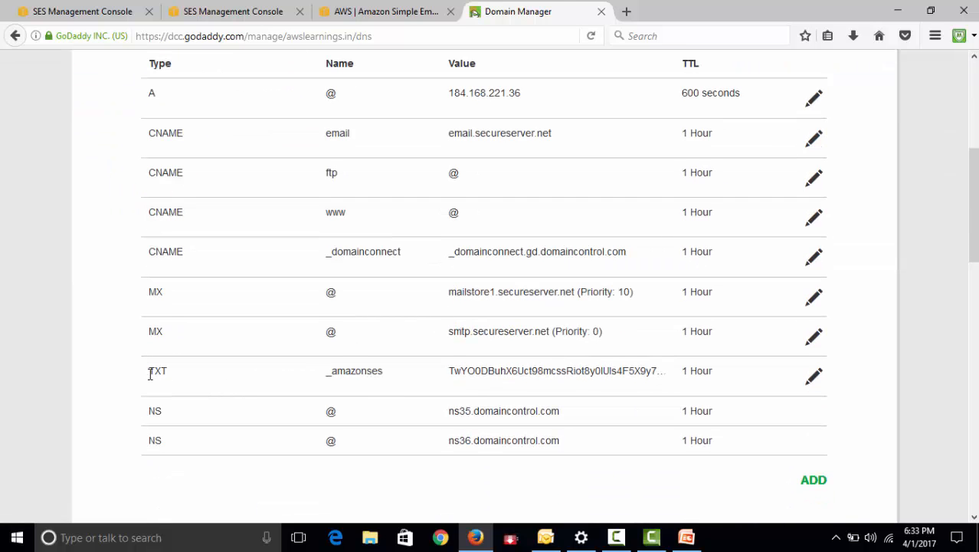
left_click_drag(150, 374, 191, 376)
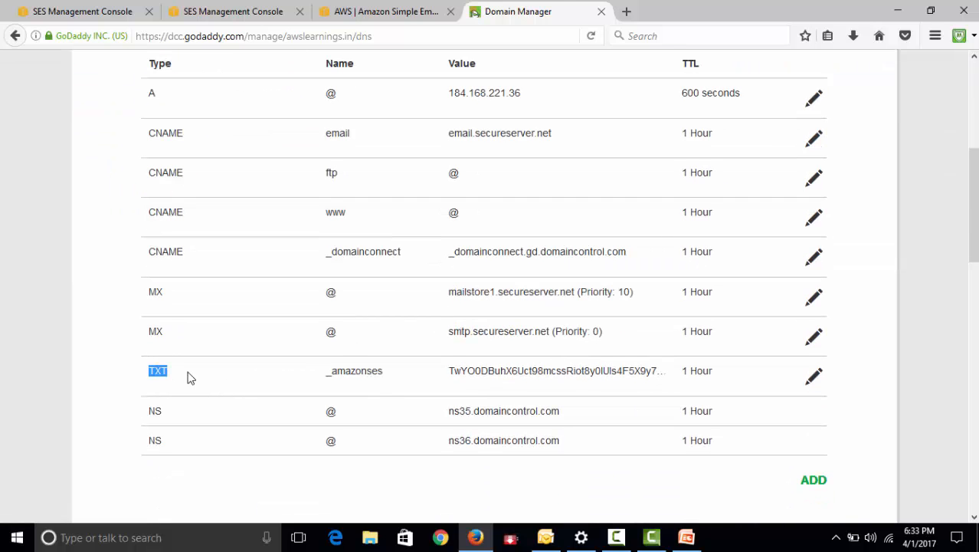
left_click(813, 377)
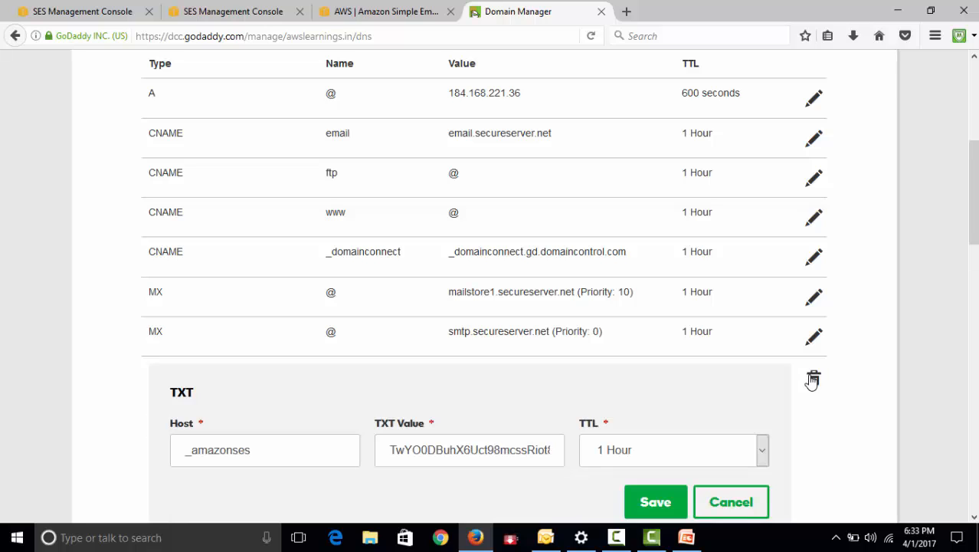
double_click(289, 460)
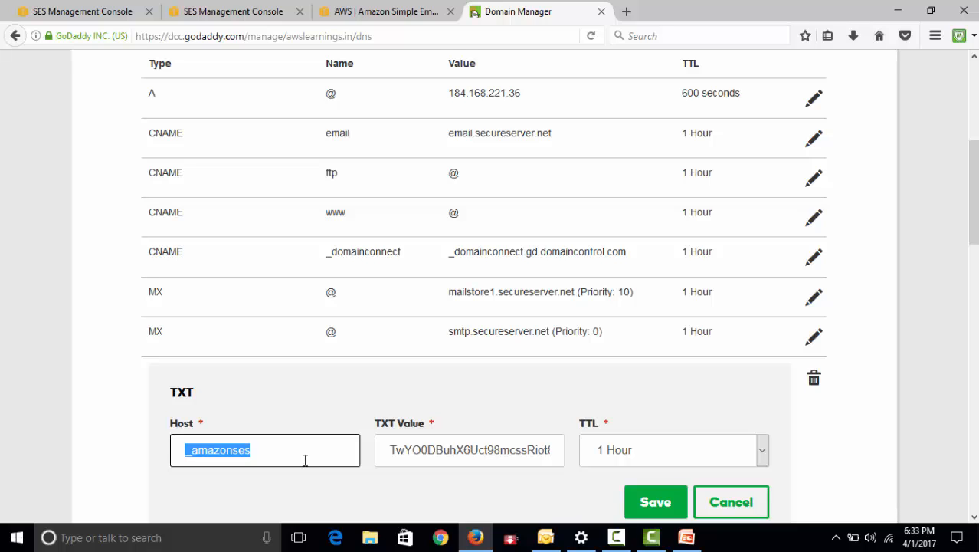
key("ctrl+v")
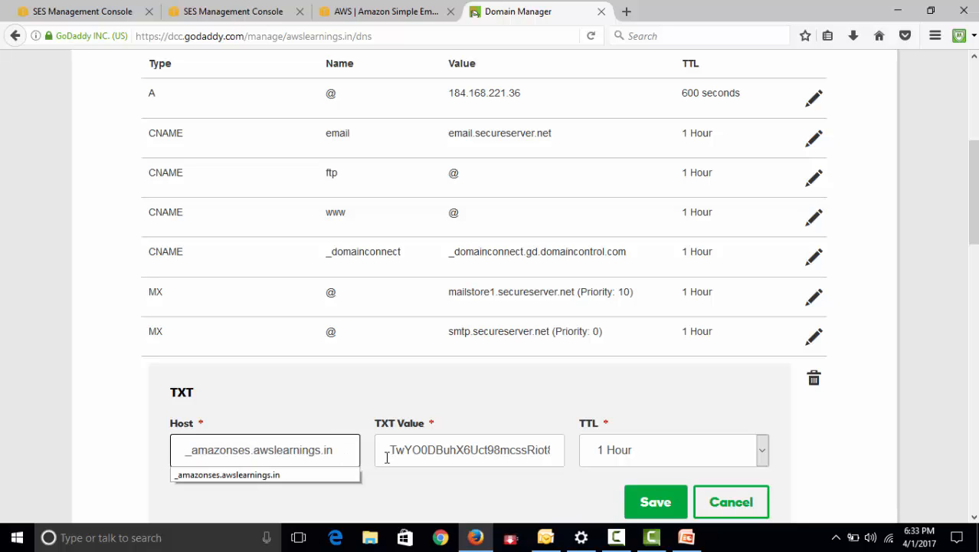
left_click(325, 407)
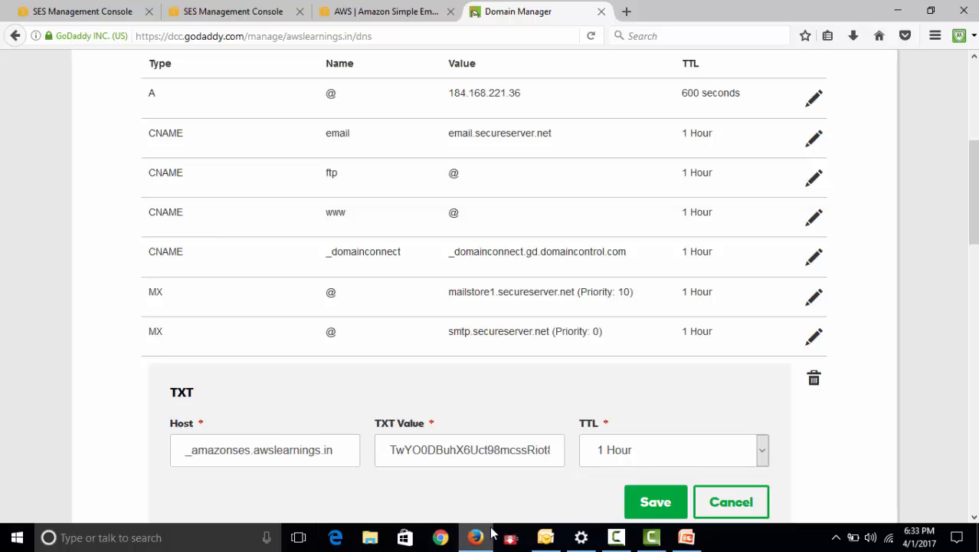
Return to the SES console, open the awslearnings.in identity details and copy its TXT verification value
left_click(349, 12)
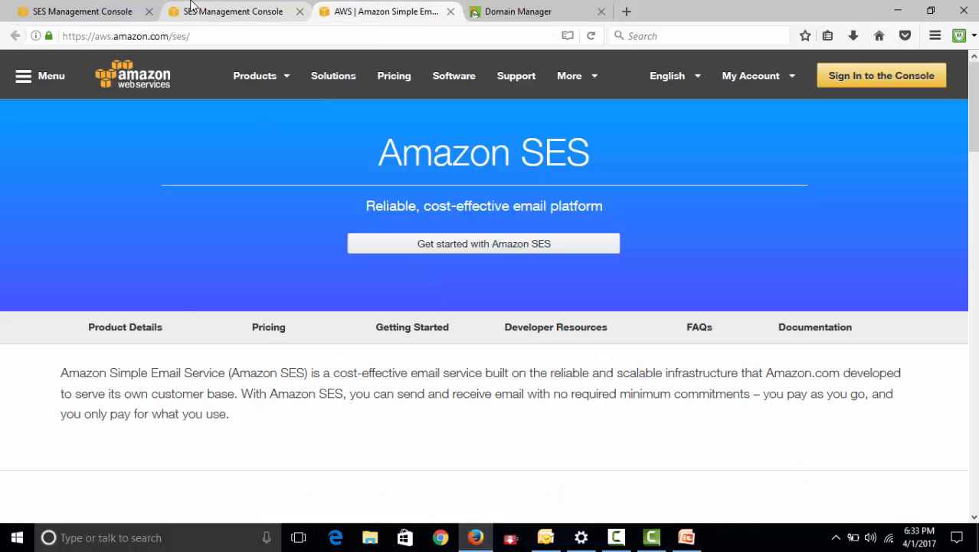
left_click(201, 11)
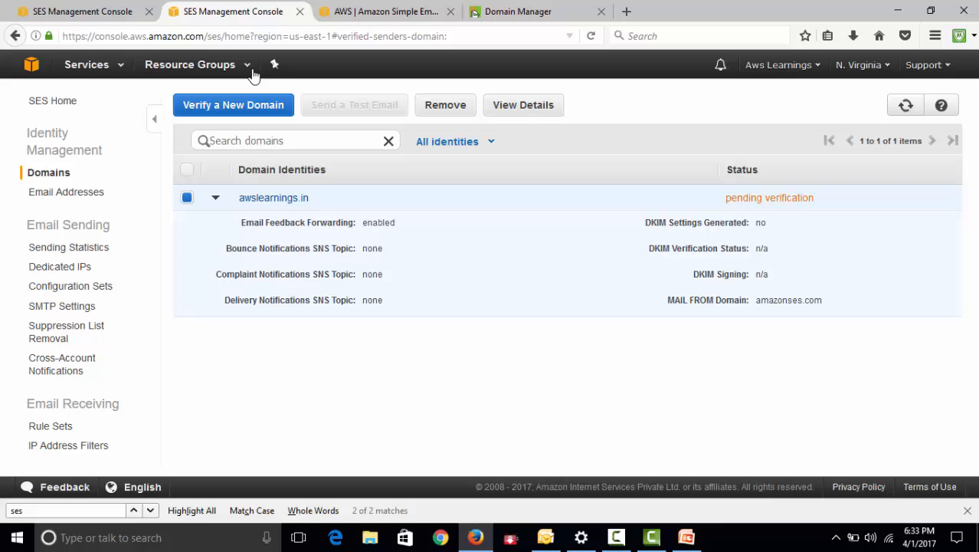
left_click(274, 198)
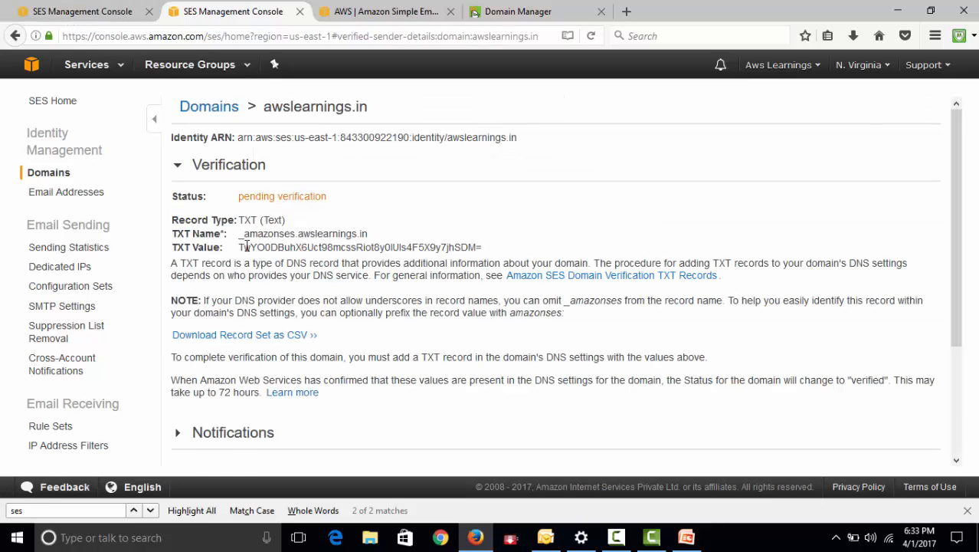
left_click_drag(239, 247, 483, 248)
key("ctrl+c")
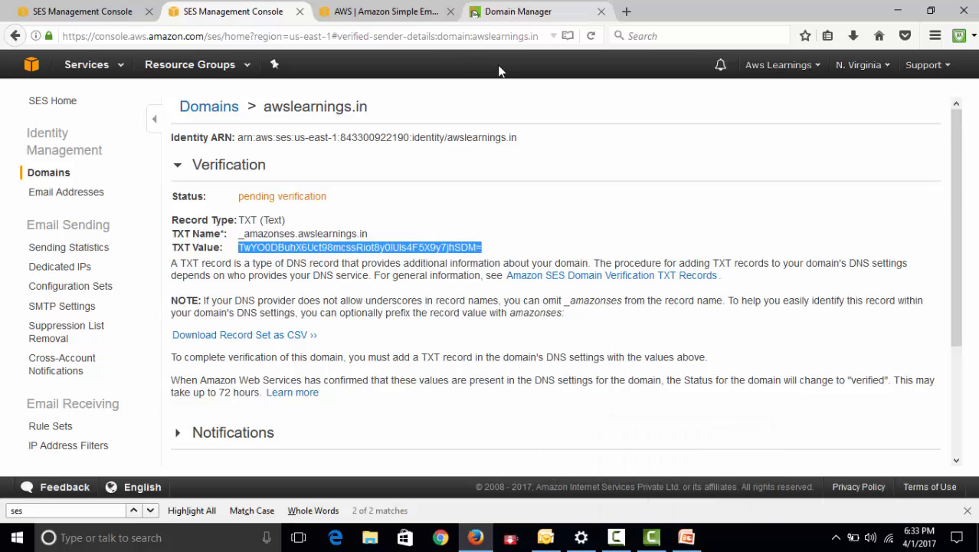
Replace the TXT Value of the GoDaddy record with the copied SES verification value, save the record and review it in the records list
left_click(512, 14)
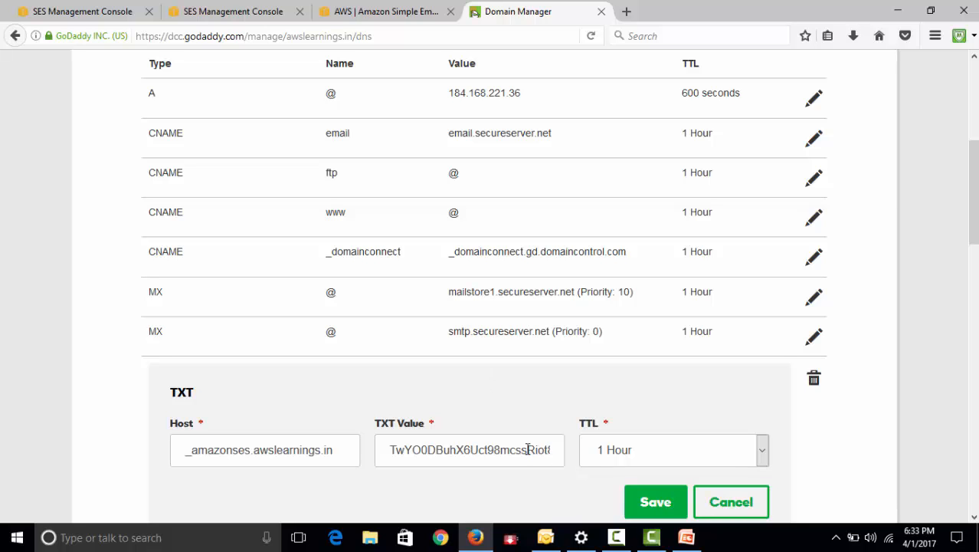
left_click(404, 450)
key("ctrl+a")
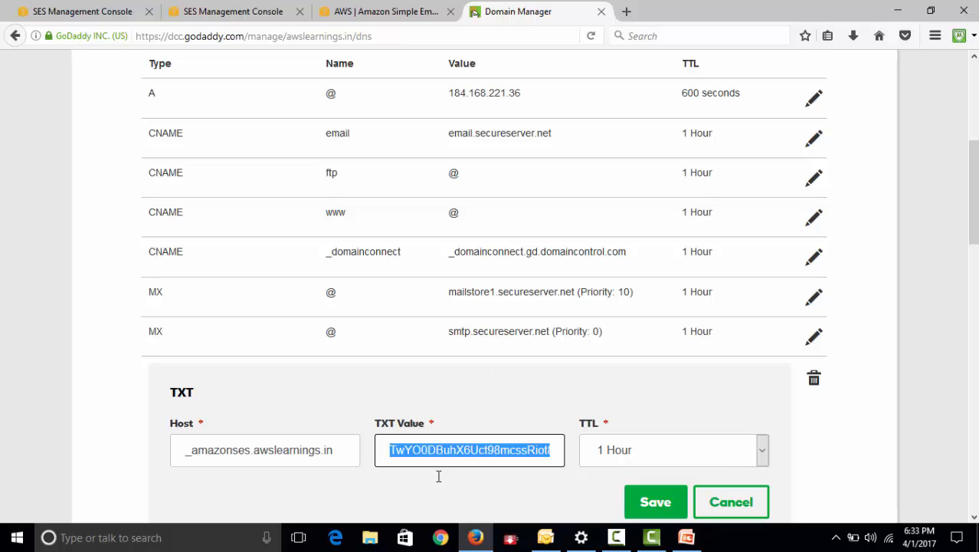
key("BackSpace")
key("ctrl+v")
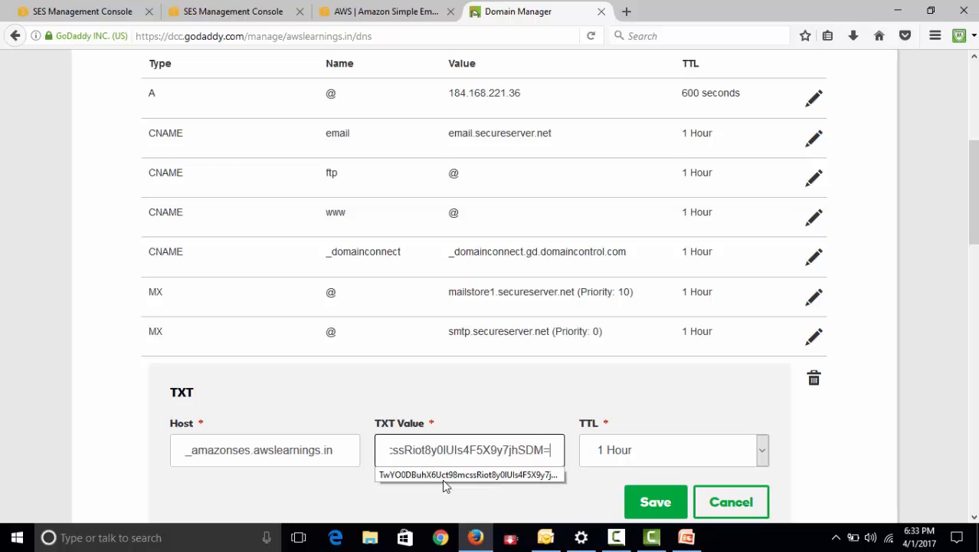
left_click(859, 439)
scroll(694, 435, "down", 2)
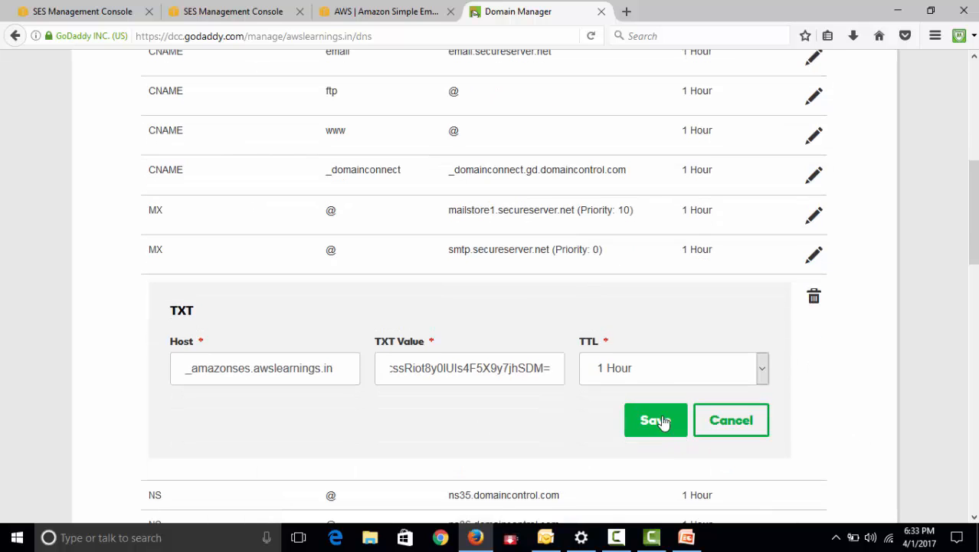
left_click(655, 420)
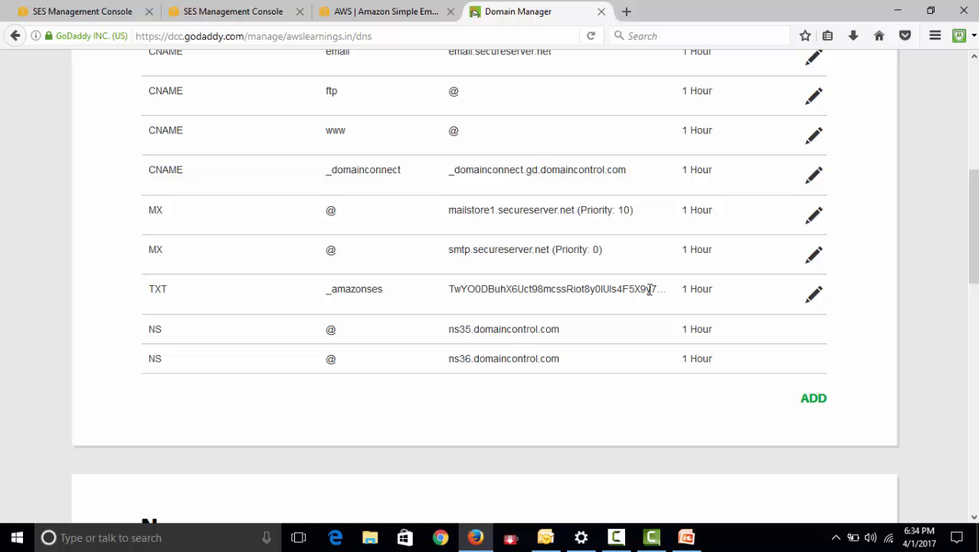
left_click_drag(589, 290, 684, 290)
scroll(695, 291, "up", 3)
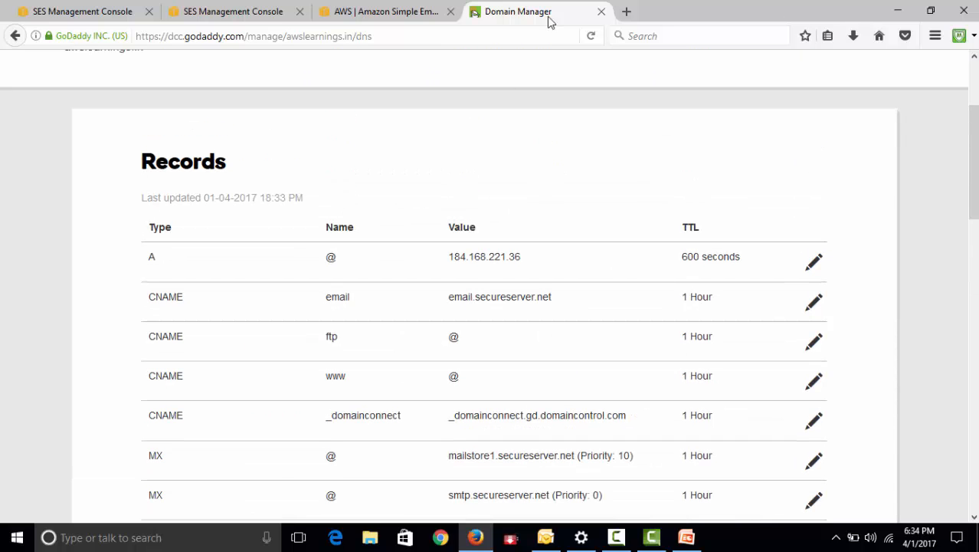
Load gmail.com in a new browser tab
left_click(627, 12)
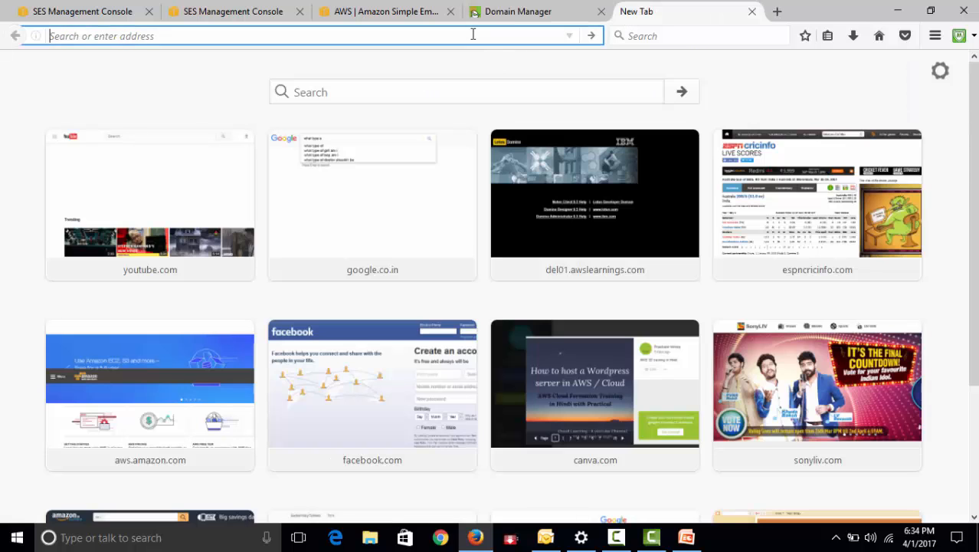
type("gmail.com/")
key("Return")
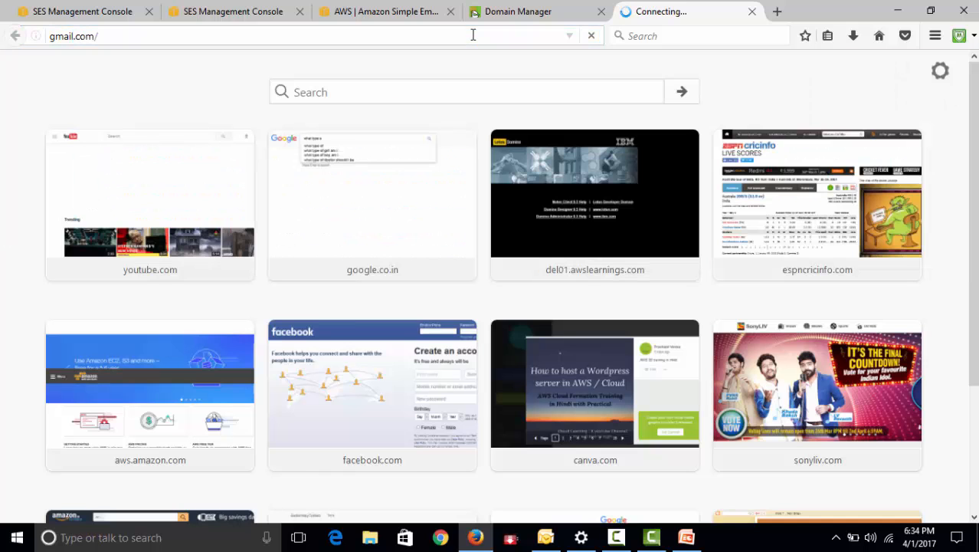
Go back to the SES console's domain list and refresh it to check the verification status of awslearnings.in
left_click(516, 11)
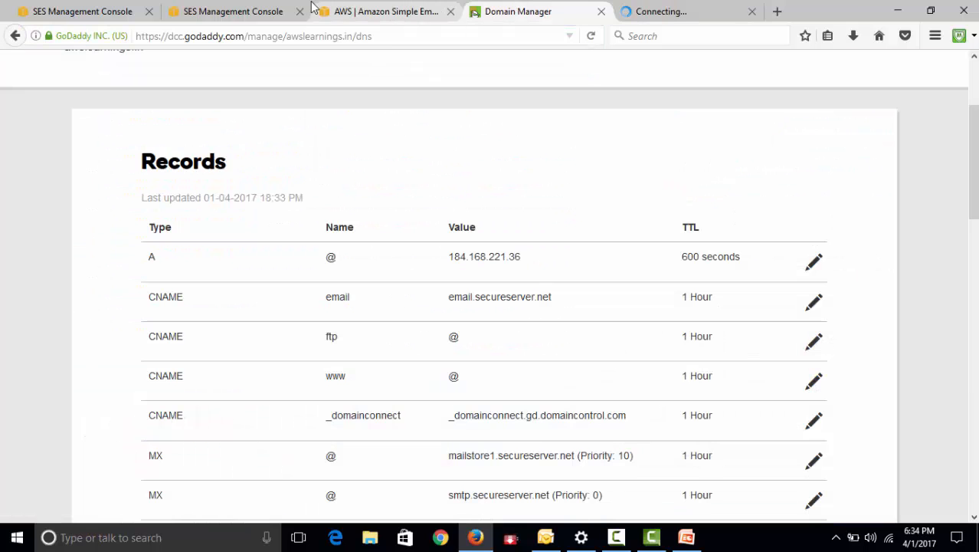
left_click(383, 11)
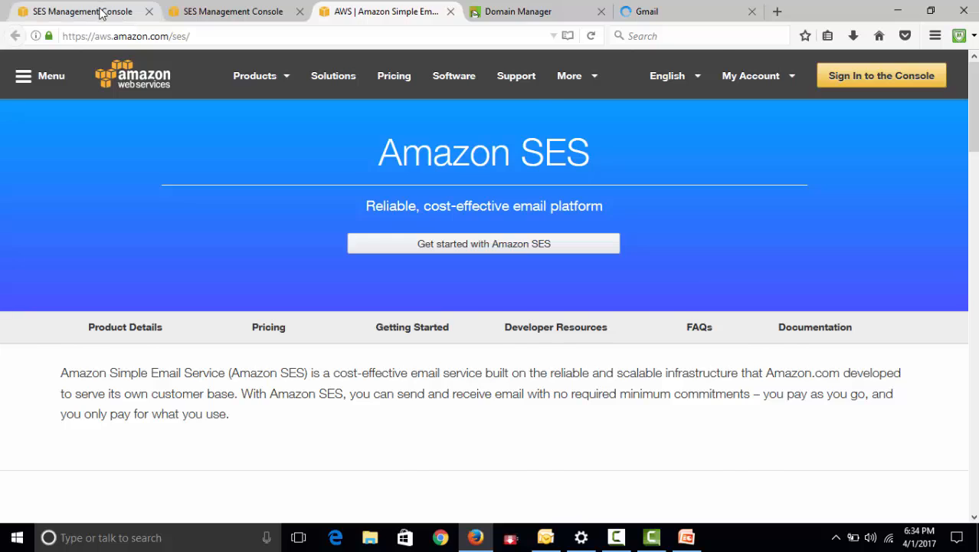
left_click(101, 14)
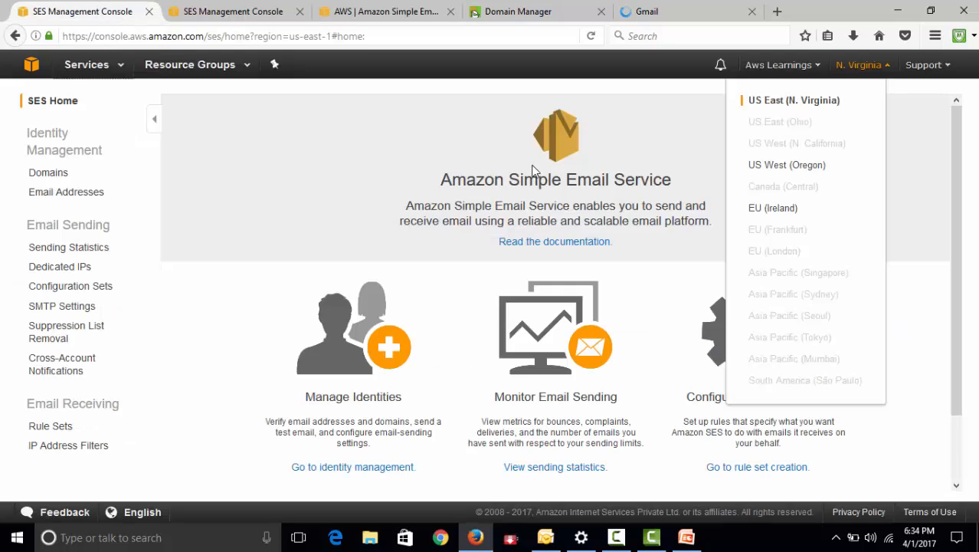
left_click(226, 12)
left_click(47, 179)
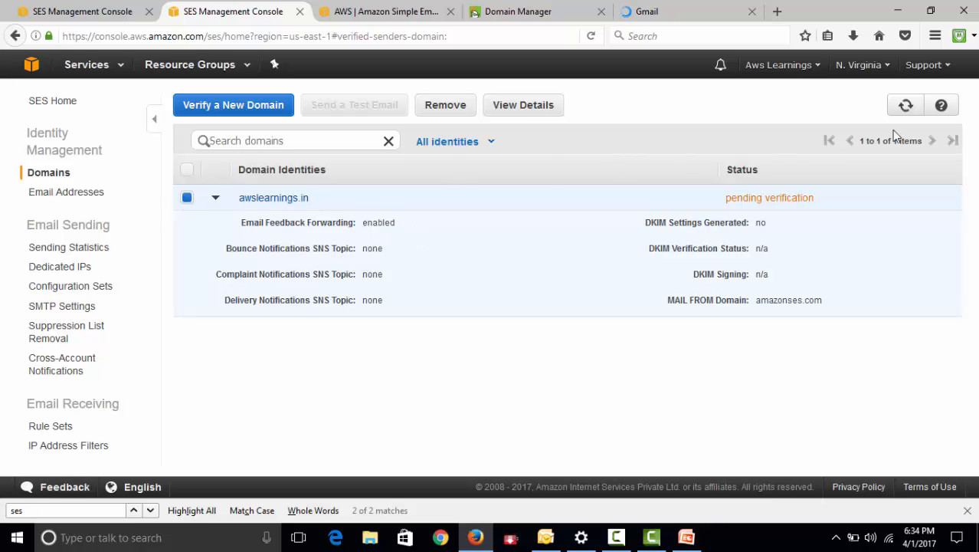
left_click(909, 114)
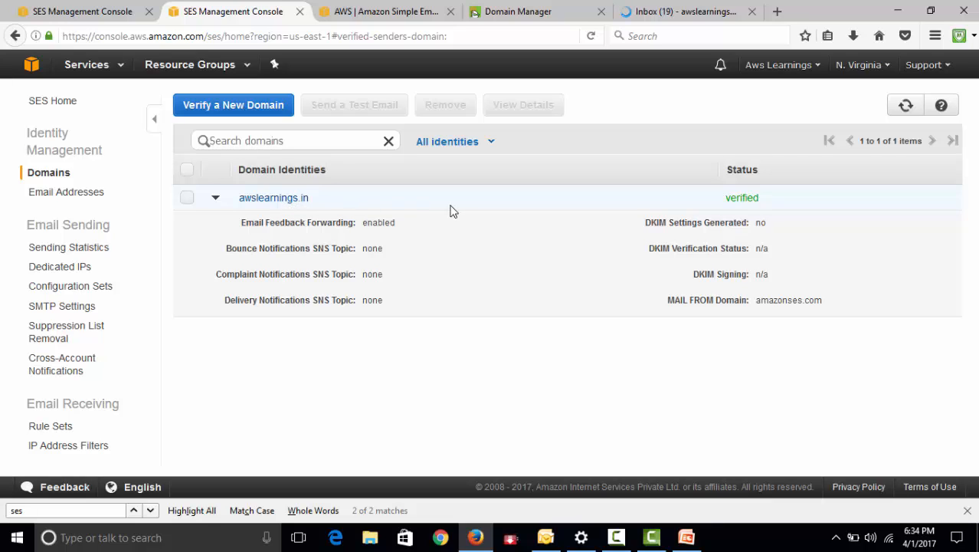
Check the SES email address identities, and read the Amazon SES Domain Verification SUCCESS message in the Gmail inbox
left_click(67, 201)
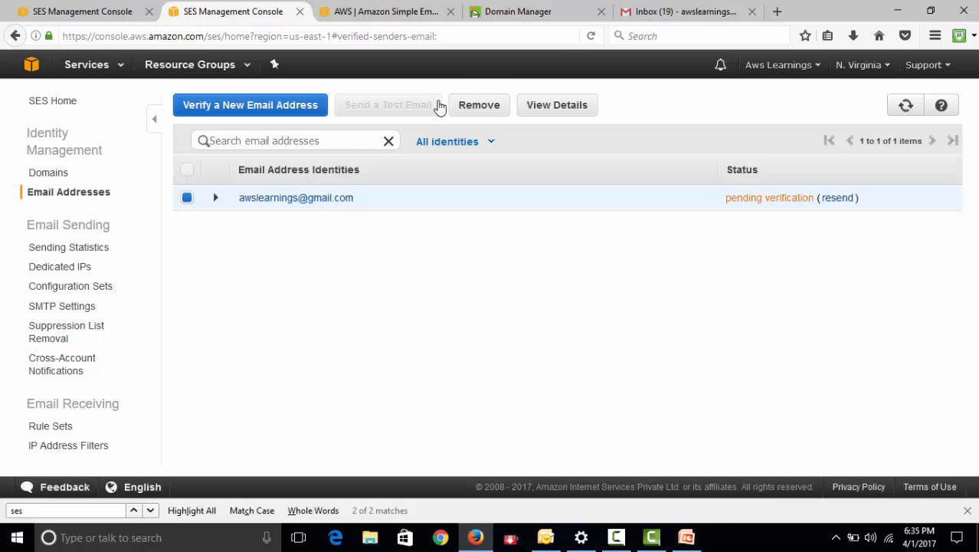
left_click(678, 17)
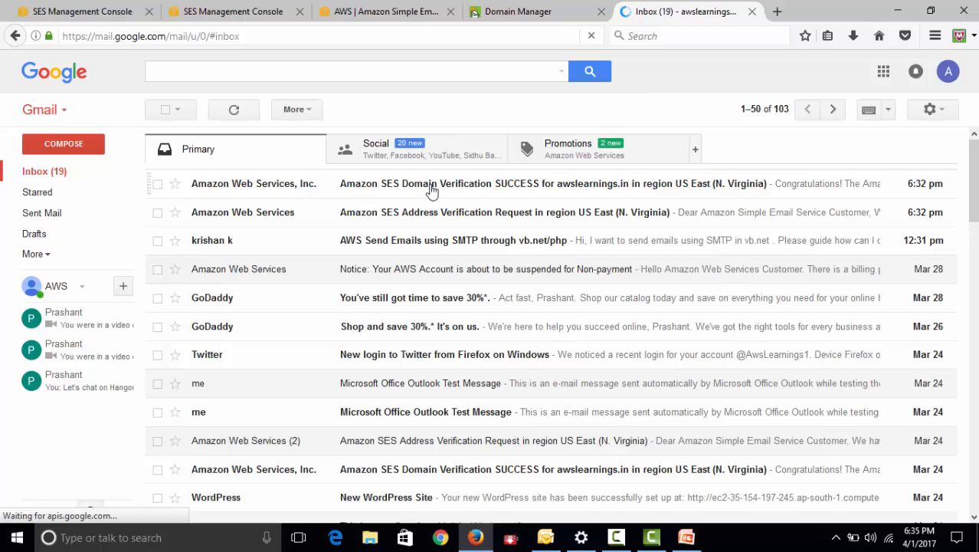
left_click(531, 190)
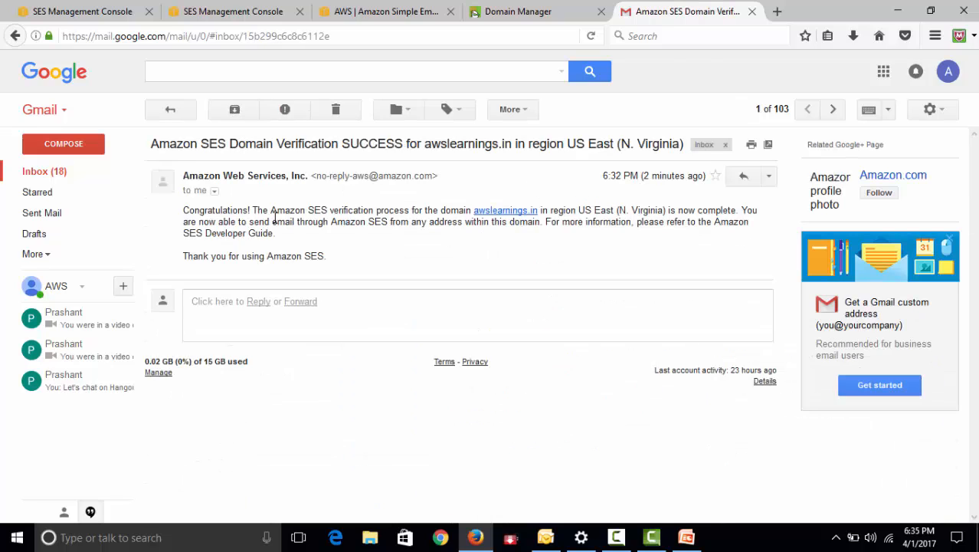
Return to the inbox, open the Amazon SES Address Verification Request message and follow its confirmation link
left_click(172, 110)
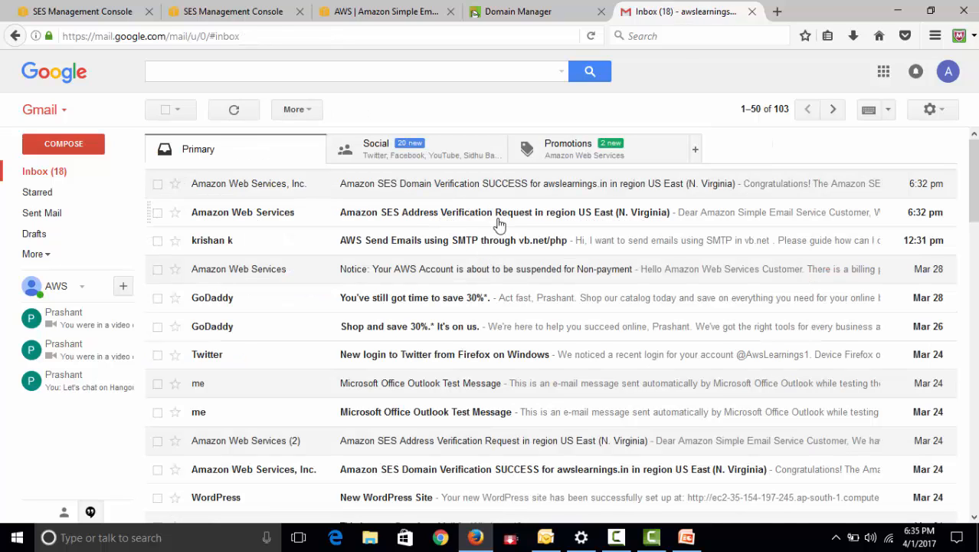
left_click(499, 221)
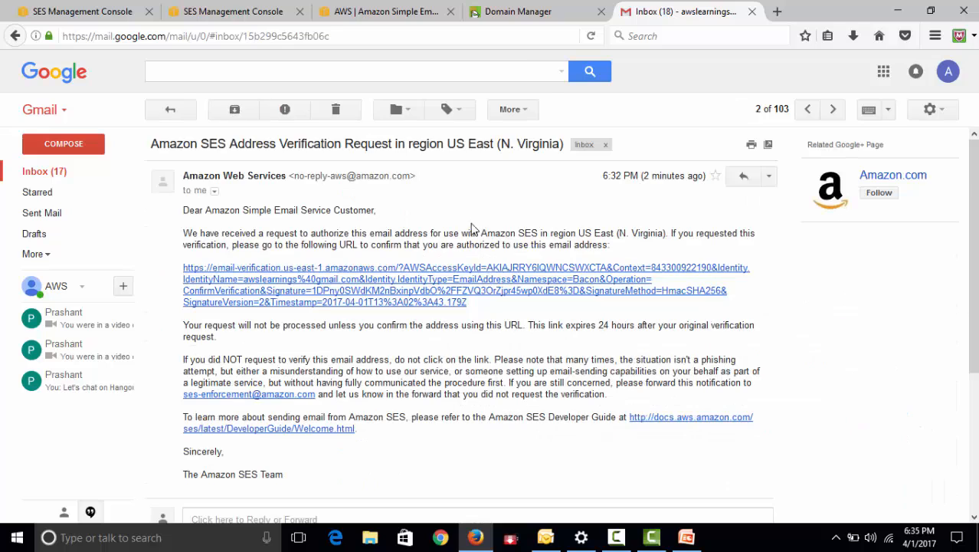
left_click(374, 290)
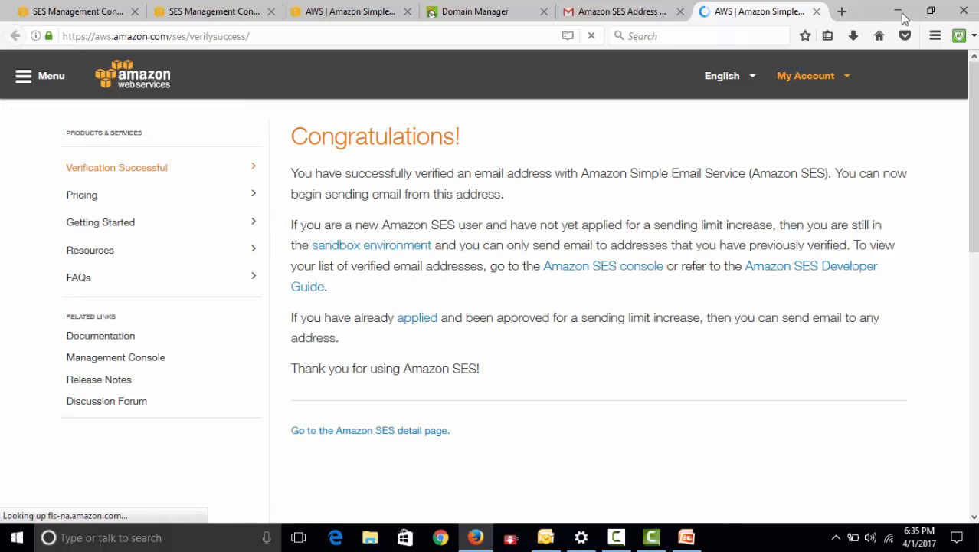
Close the verification success page, return to the SES email address identities and refresh their verification status
left_click(817, 11)
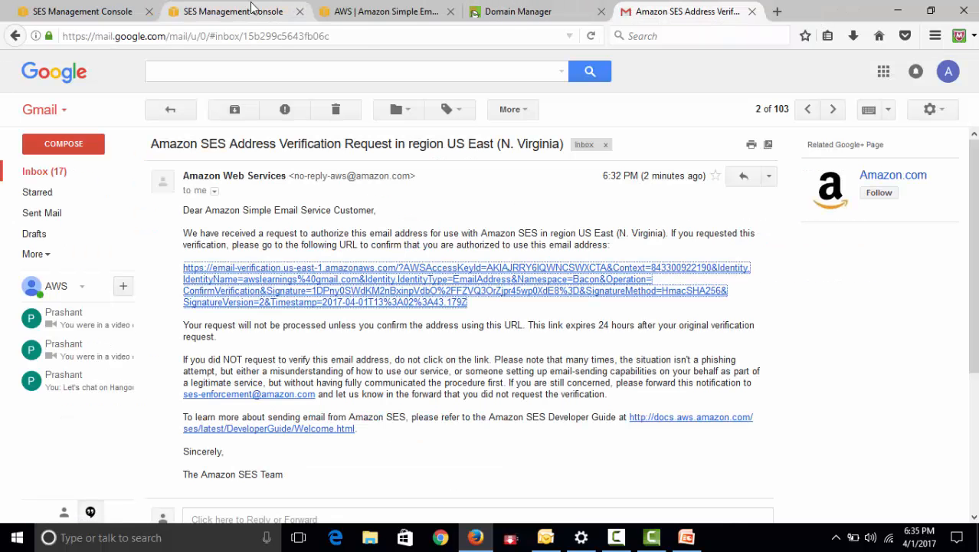
left_click(92, 13)
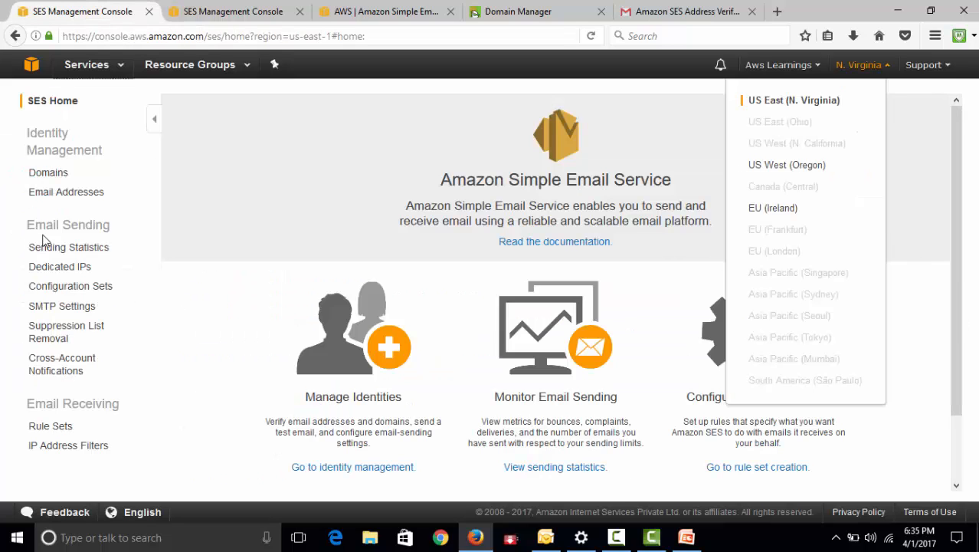
left_click(46, 175)
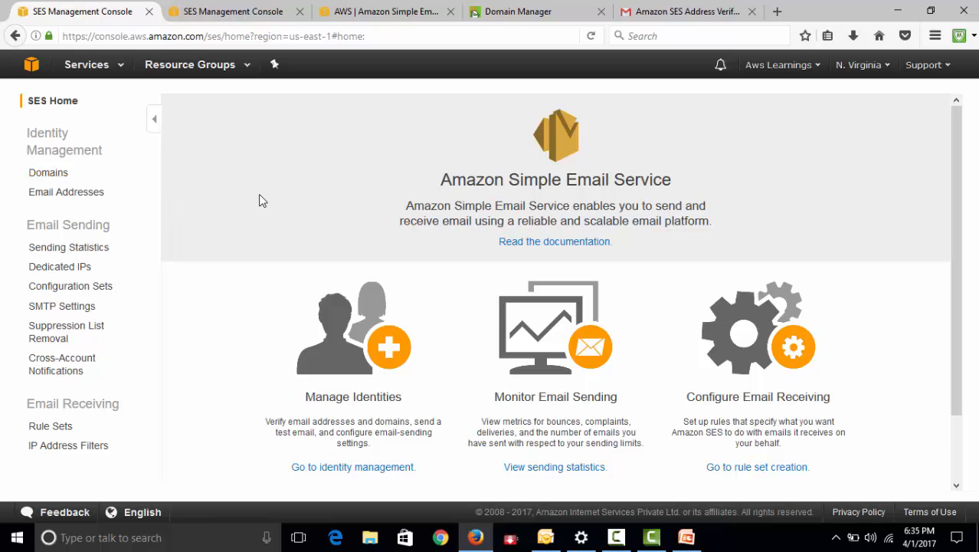
left_click(244, 9)
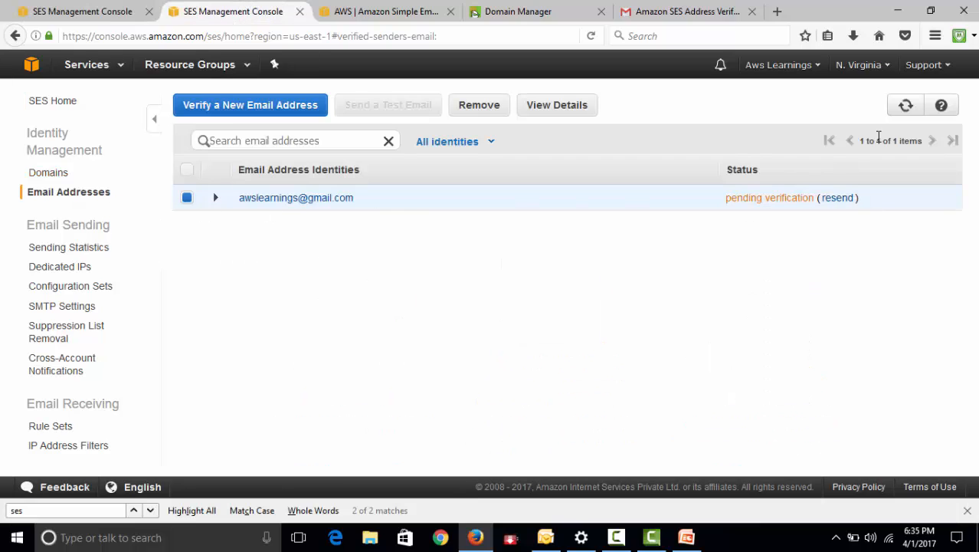
left_click(909, 109)
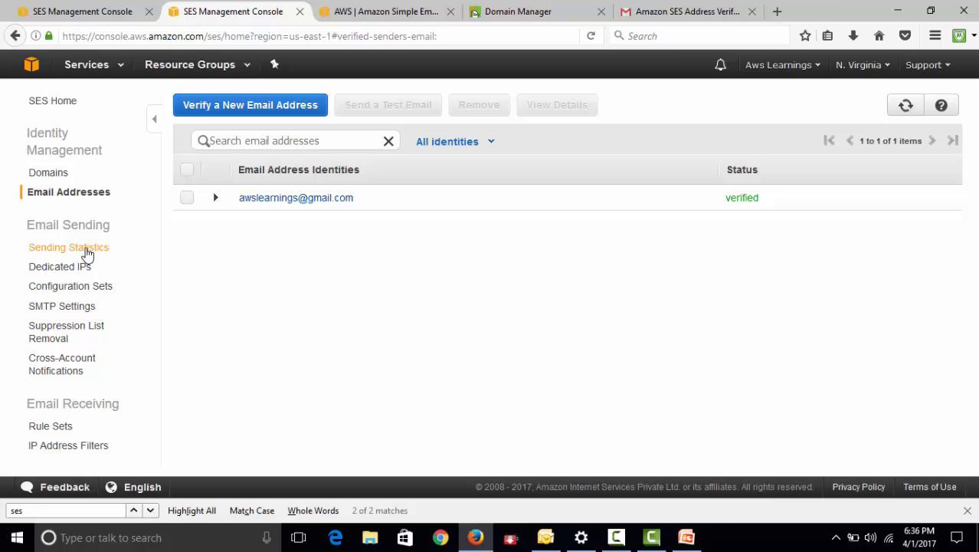
Review the SES sending statistics and metrics charts, and open the Dedicated IPs information
left_click(86, 249)
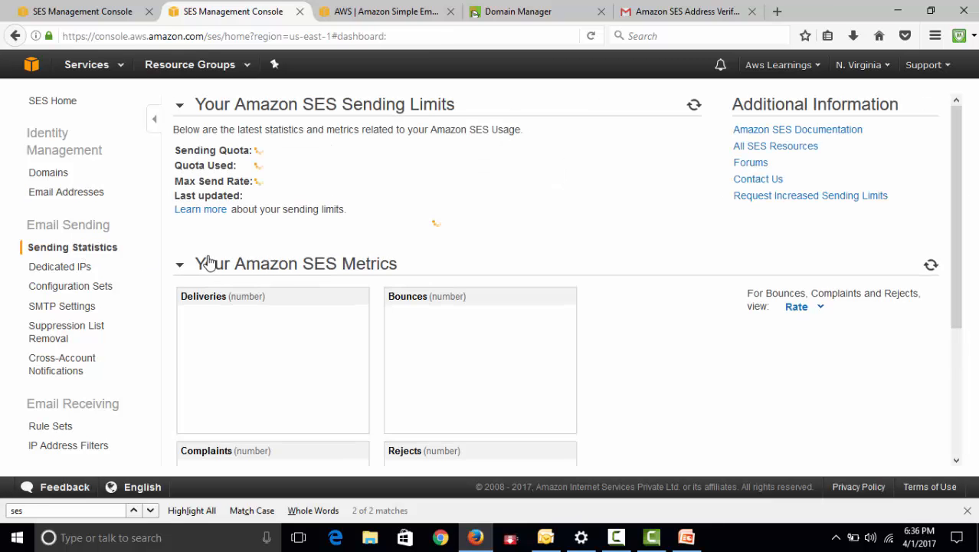
scroll(582, 334, "down", 6)
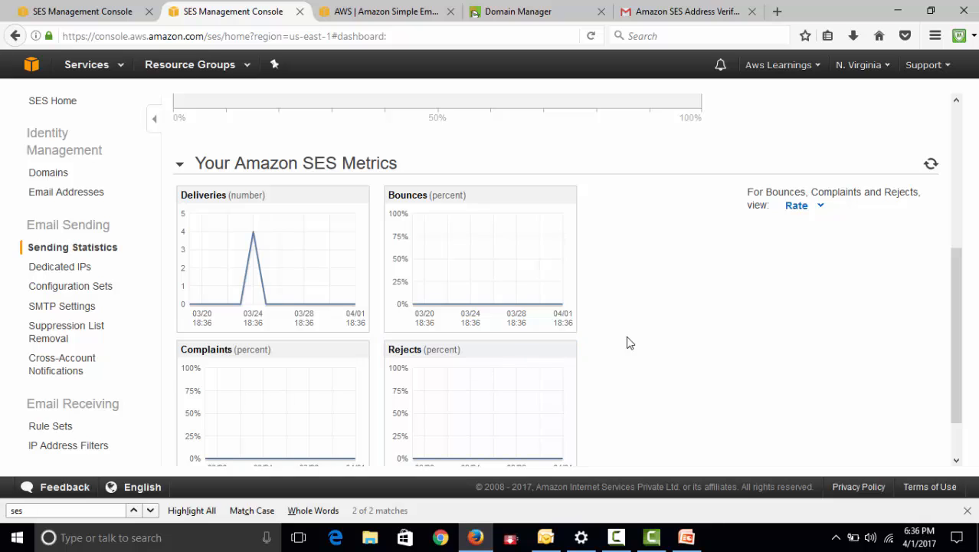
scroll(626, 345, "down", 2)
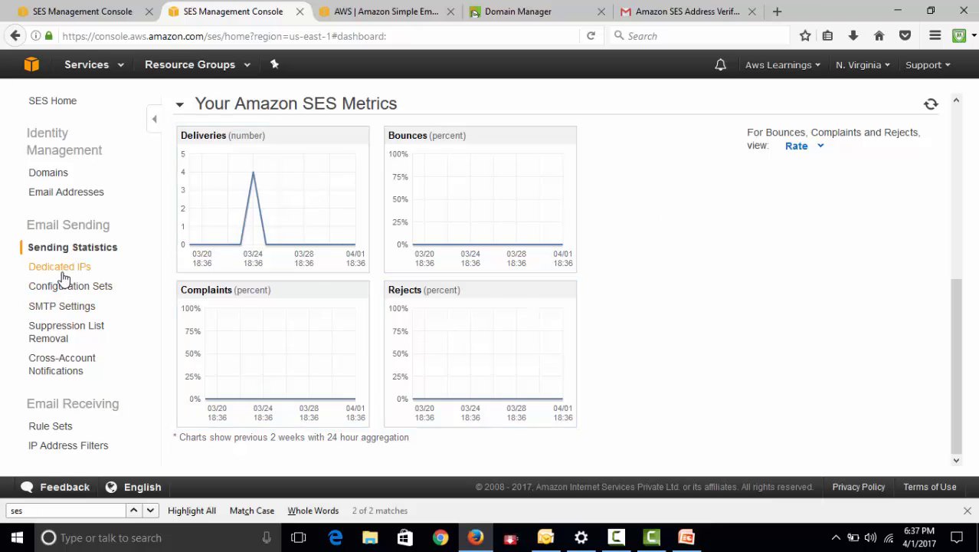
left_click(126, 274)
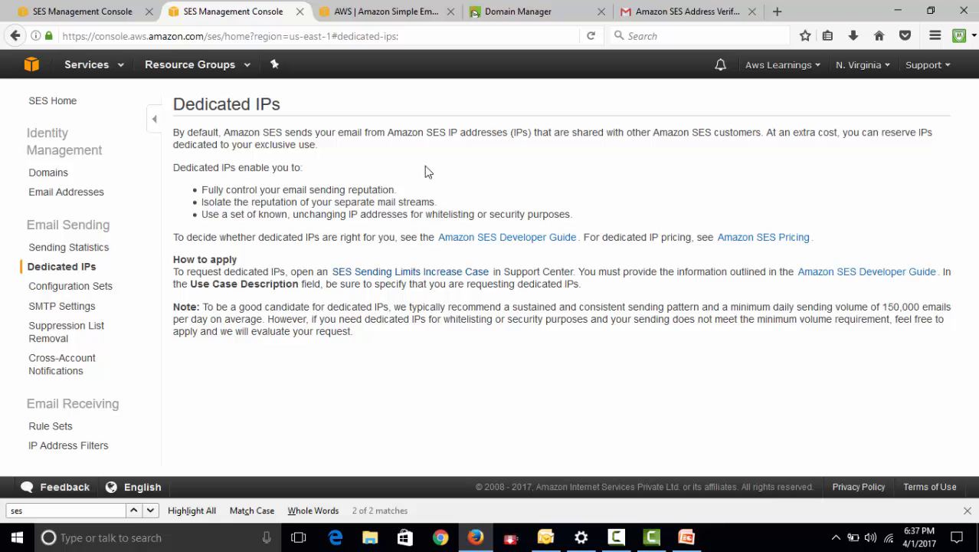
Open the SES SMTP settings, read the connection details and select the SMTP server name
left_click(57, 315)
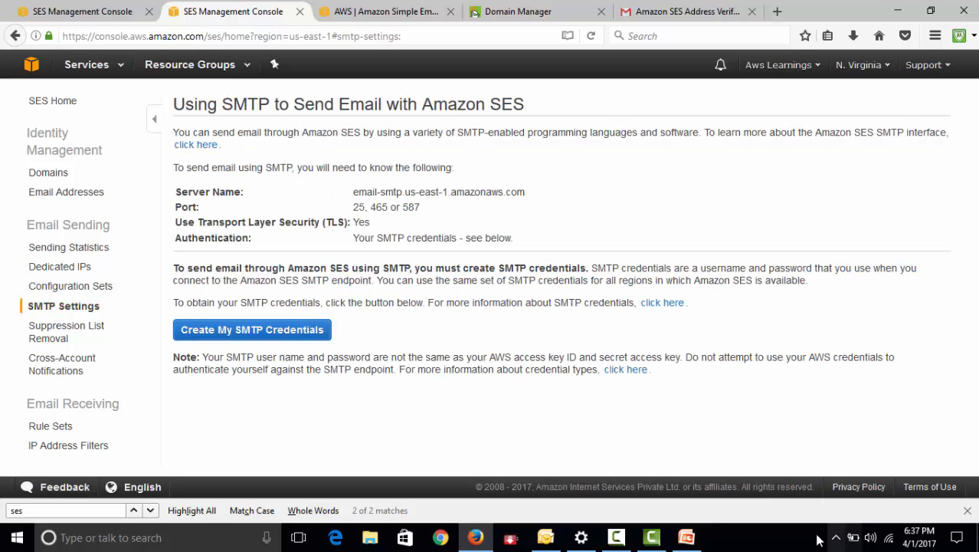
left_click_drag(175, 192, 542, 241)
left_click(558, 234)
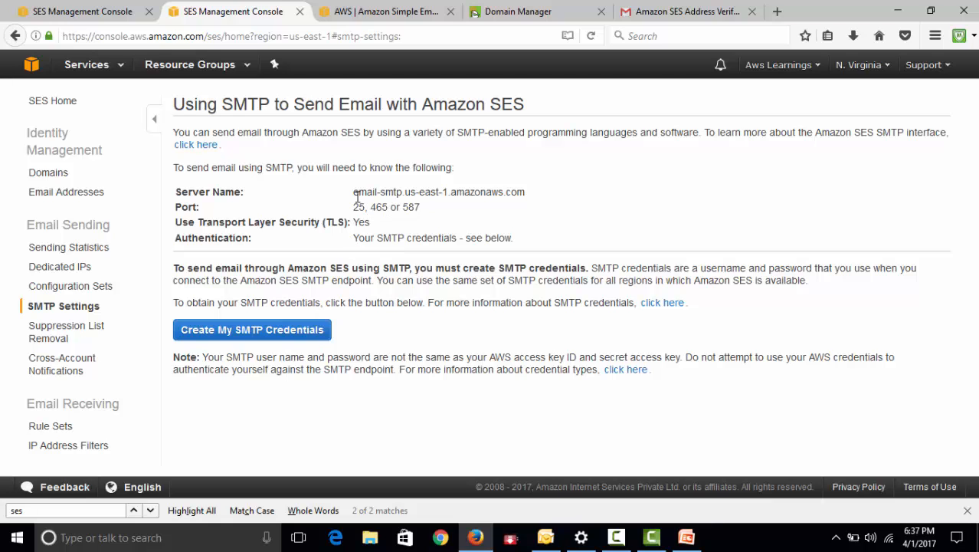
left_click_drag(353, 193, 529, 196)
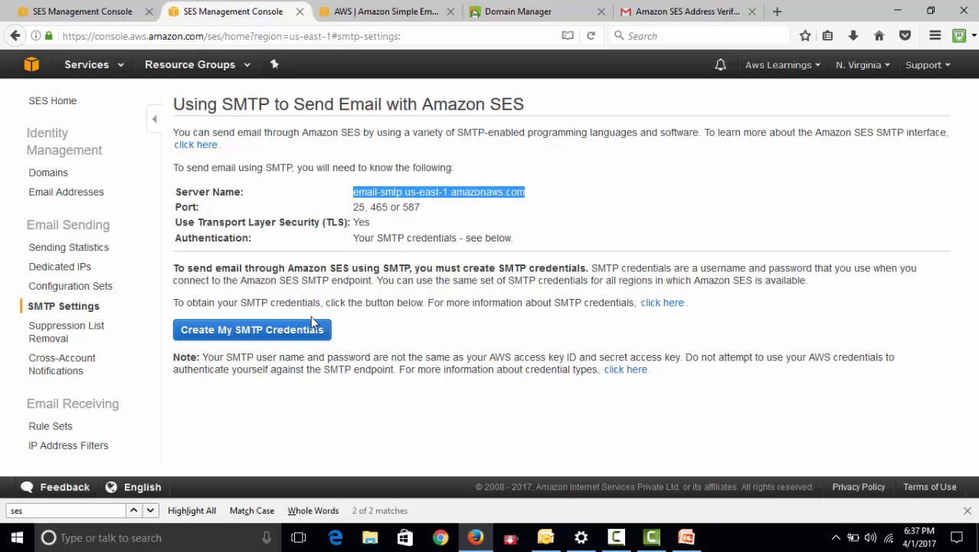
Create SMTP credentials with the default IAM user name after expanding the form's additional information on the granted policy
left_click(283, 333)
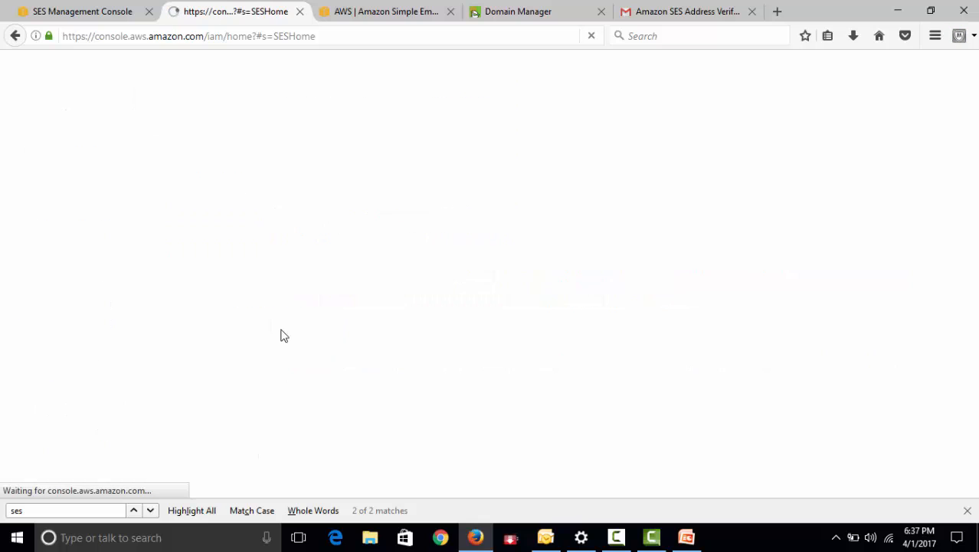
left_click(89, 12)
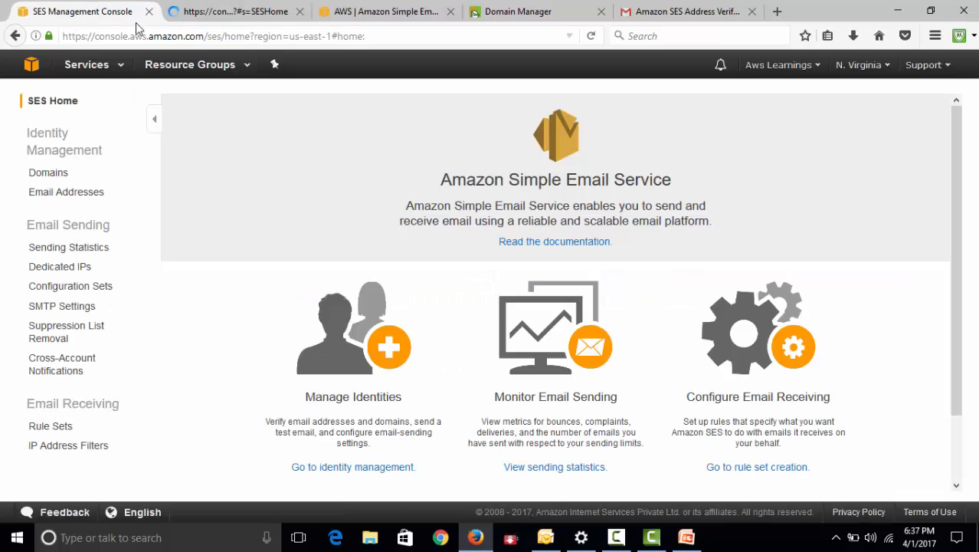
left_click(192, 11)
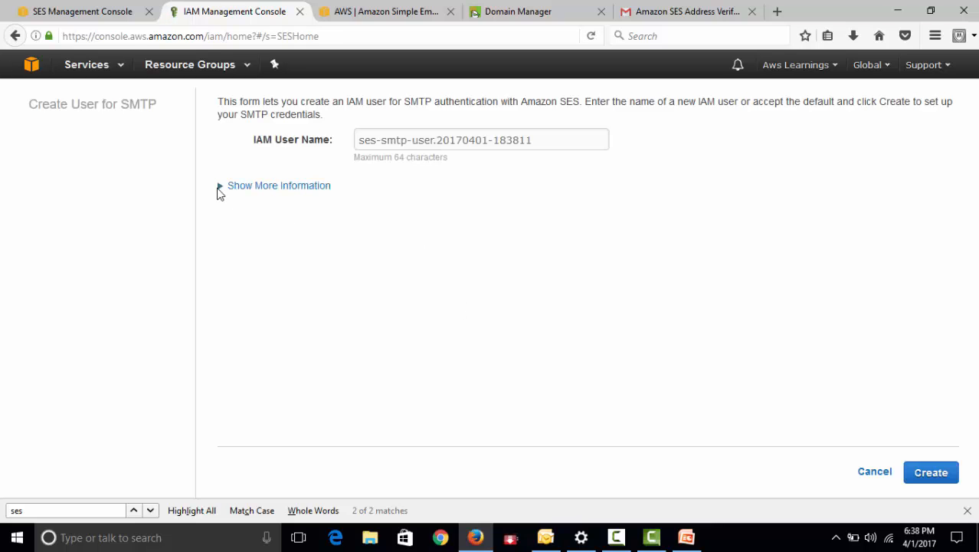
left_click(255, 187)
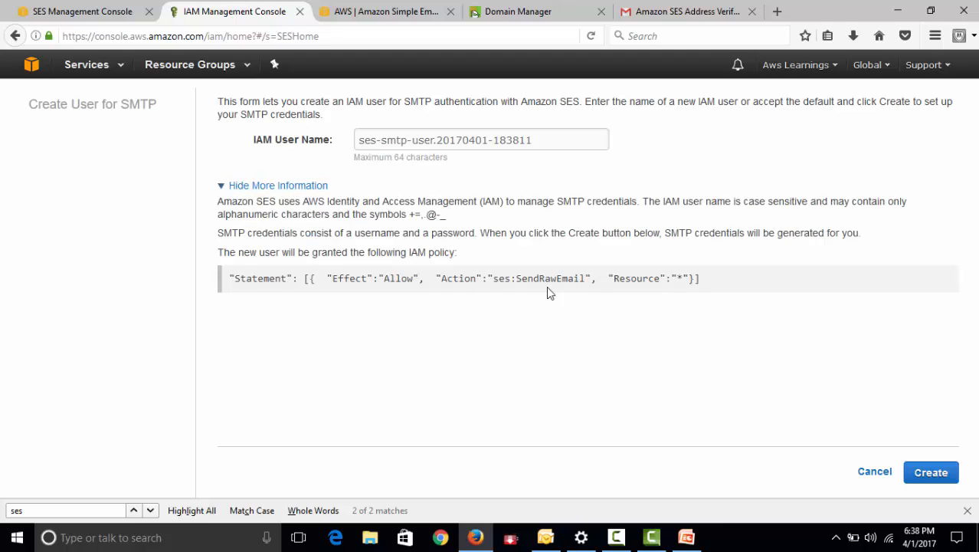
left_click(937, 473)
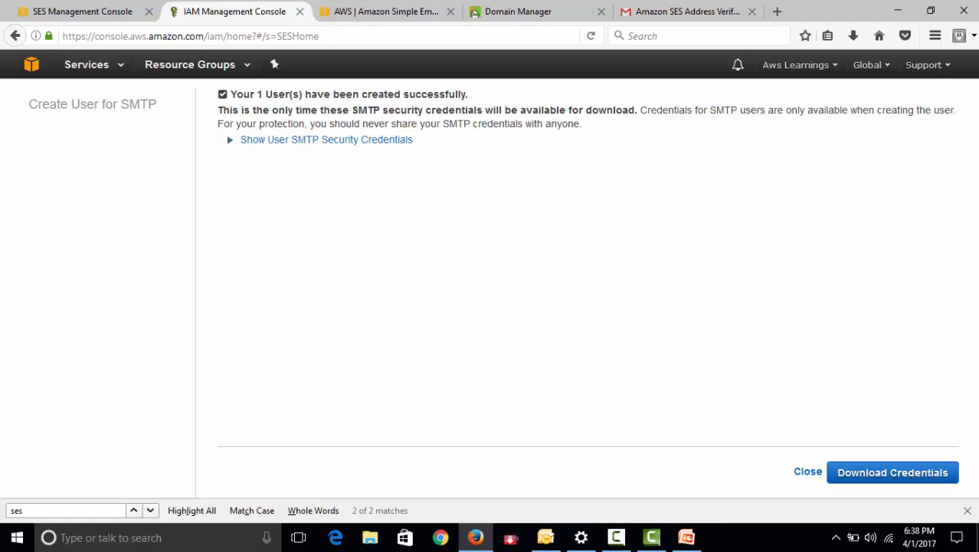
Reveal the new user's SMTP security credentials and download them as credentials.csv, choosing to save the file
left_click(296, 141)
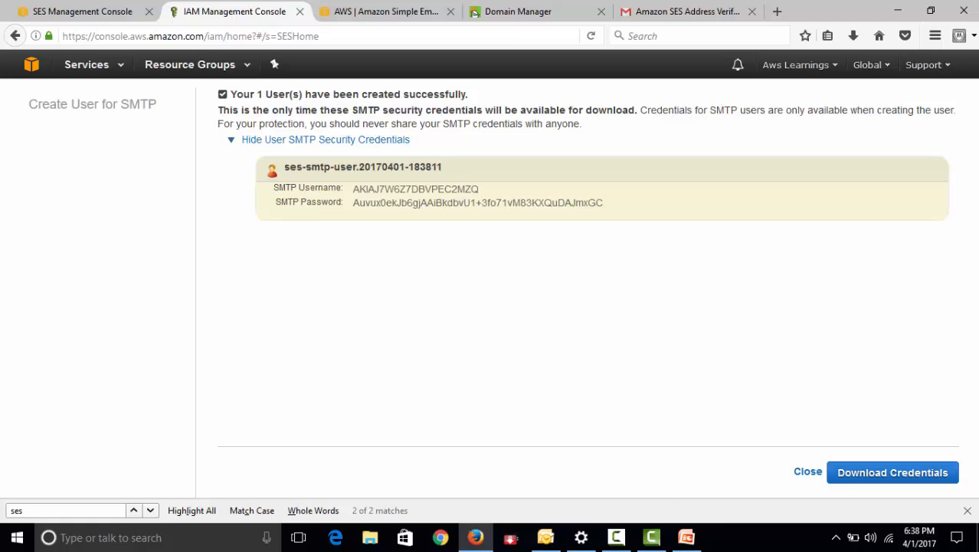
left_click(928, 477)
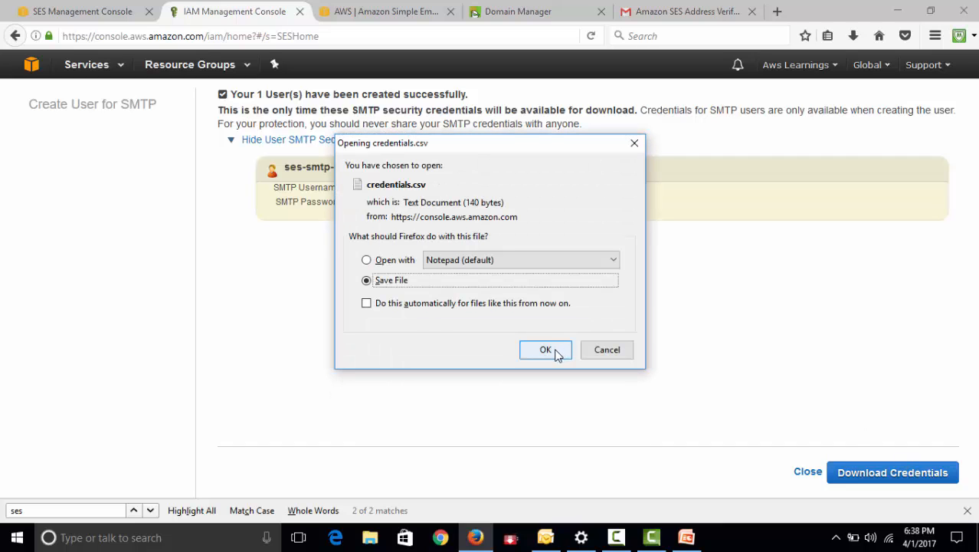
left_click(557, 353)
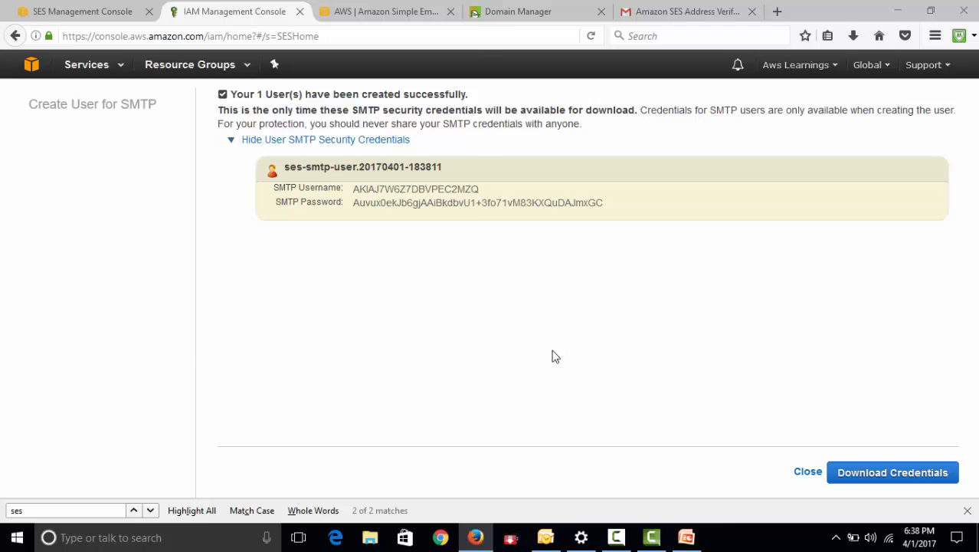
key("Return")
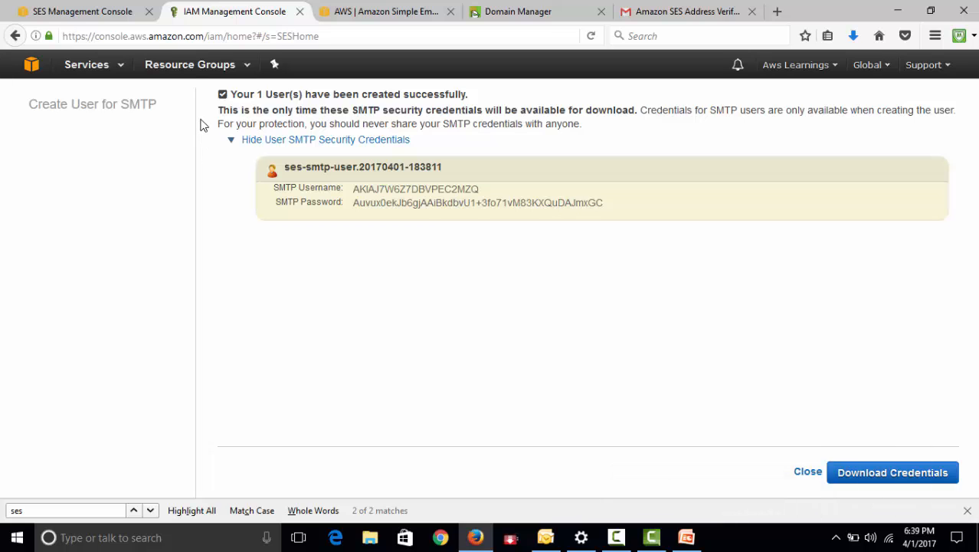
Minimize the browser and switch to Microsoft Outlook
left_click(898, 11)
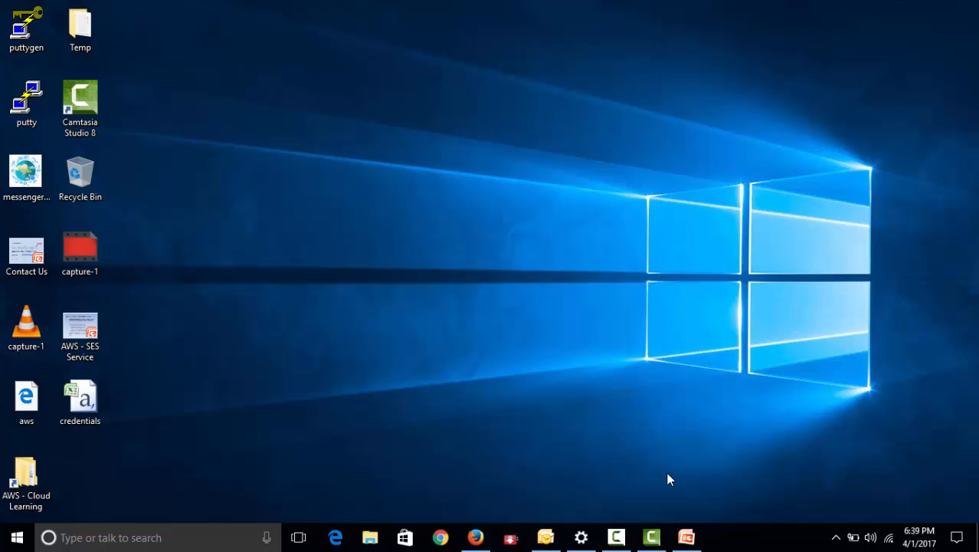
left_click(544, 538)
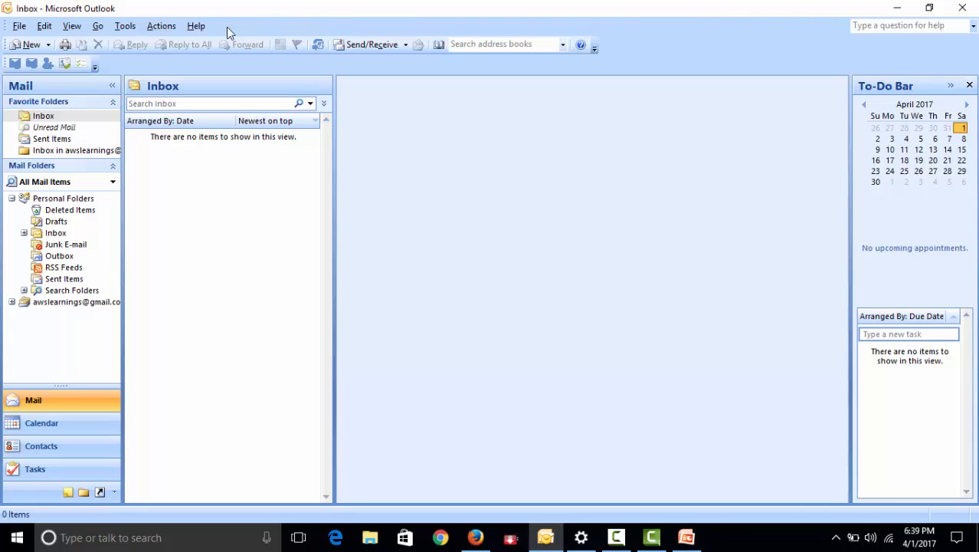
left_click(27, 45)
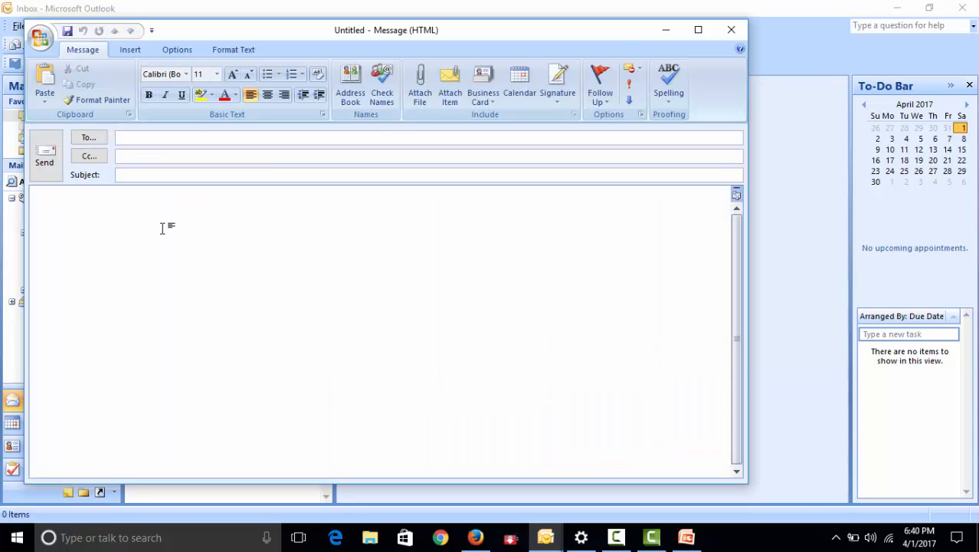
left_click(149, 138)
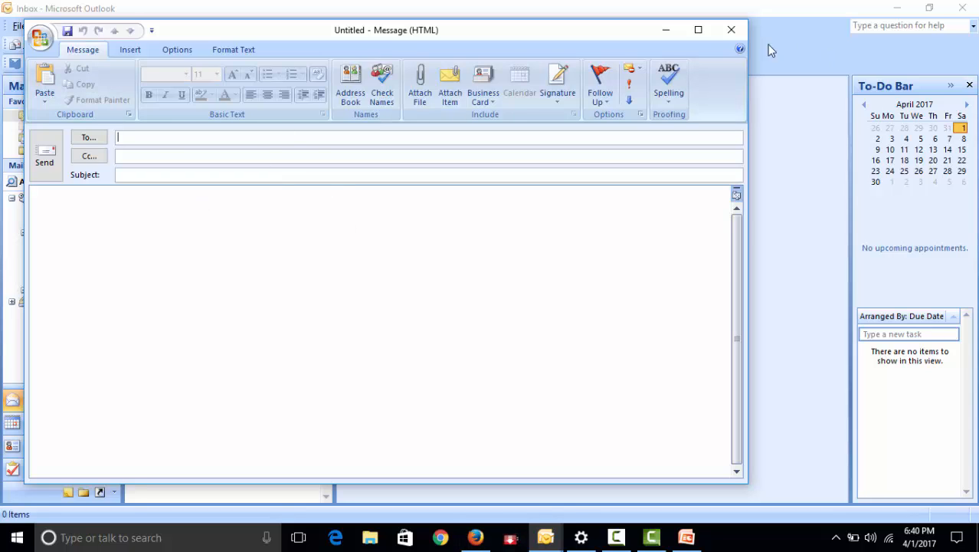
left_click(732, 29)
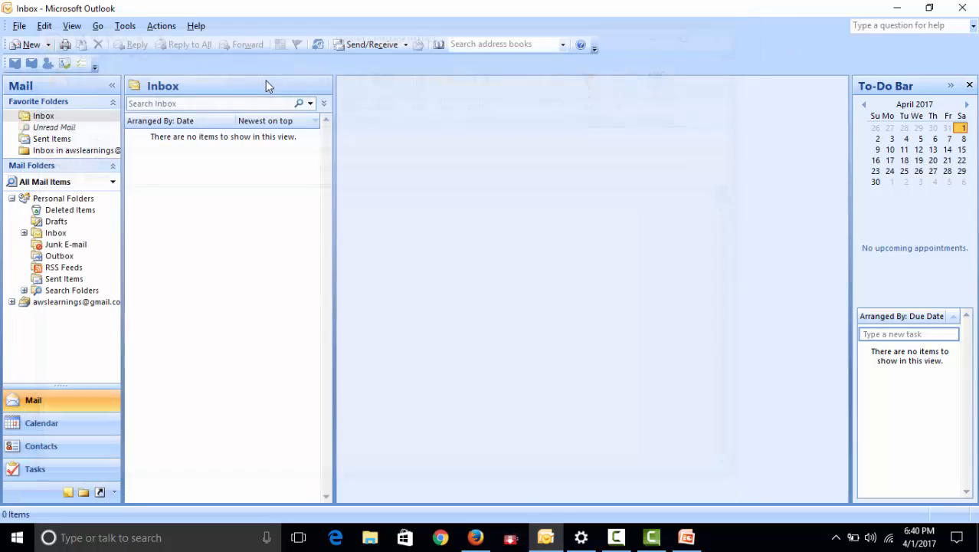
Start adding a new e-mail account from the account settings, with manual server configuration and the Internet E-mail service
left_click(126, 26)
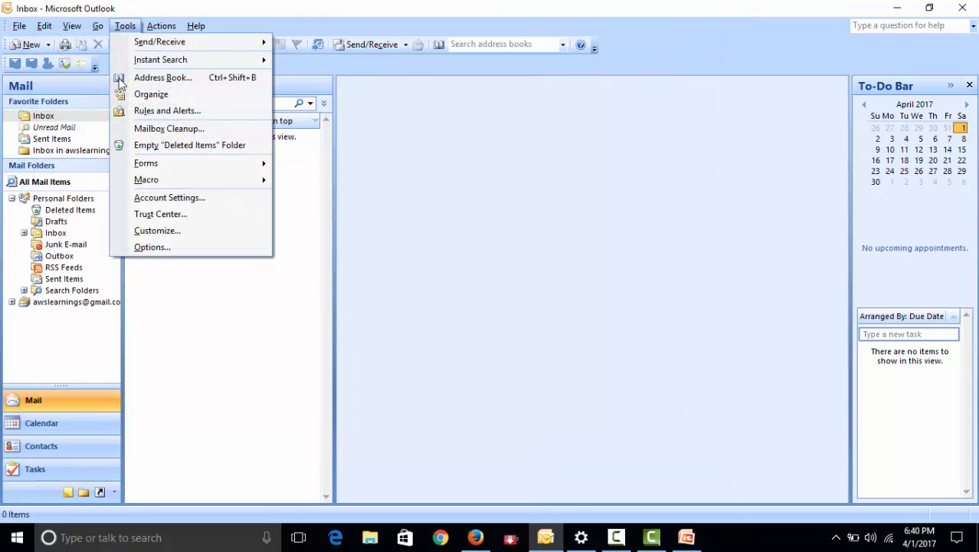
left_click(192, 200)
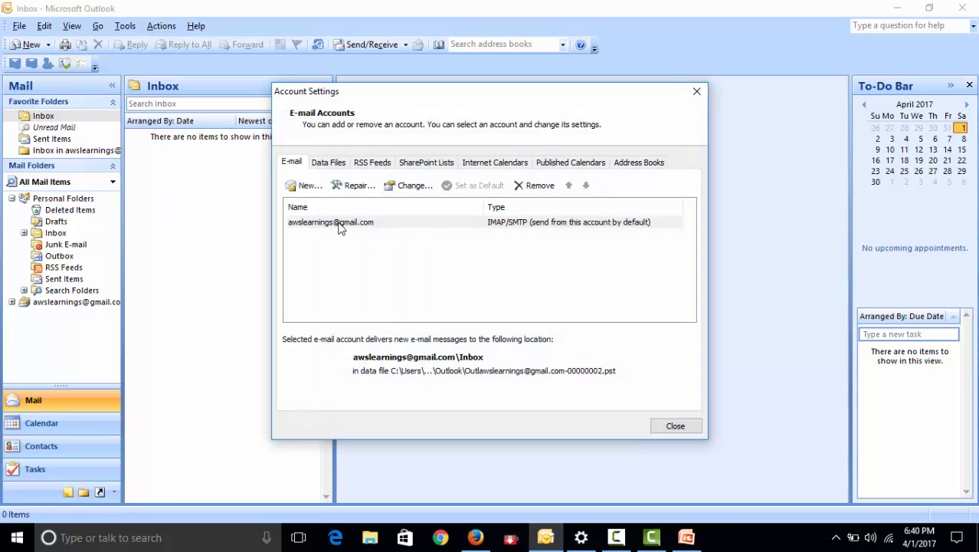
left_click(370, 223)
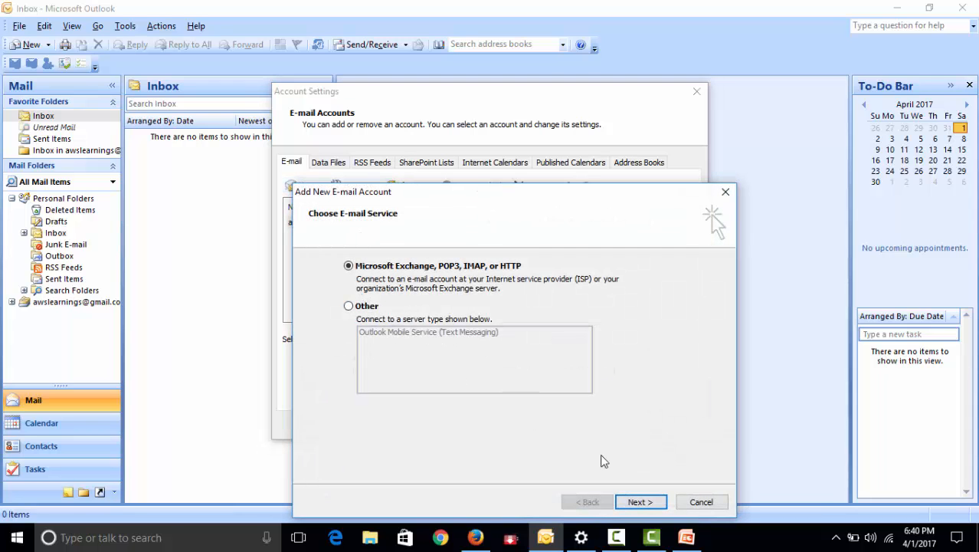
left_click(640, 502)
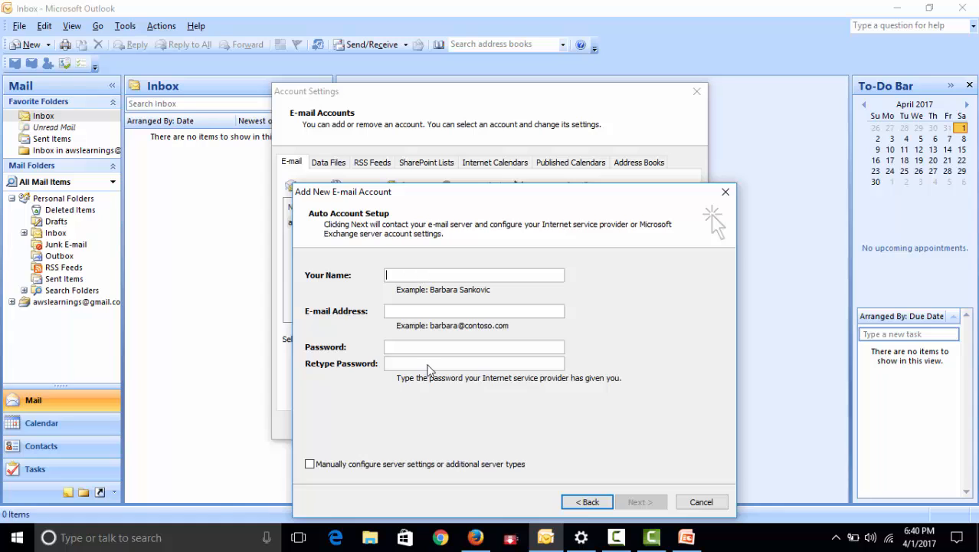
left_click(420, 466)
left_click(637, 502)
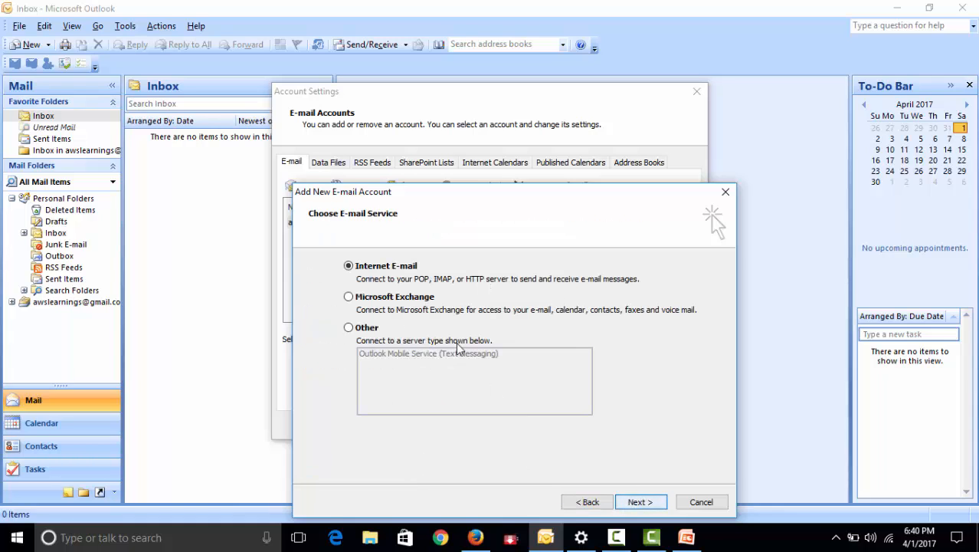
left_click(647, 501)
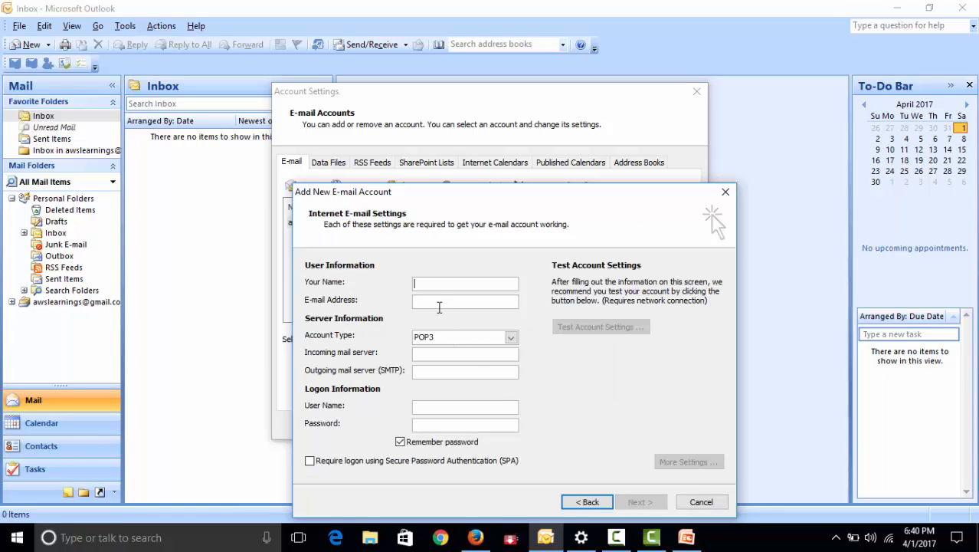
Enter AwsLearnings as the new account's display name and fill in its e-mail address
left_click(434, 285)
type("AwsLearnings")
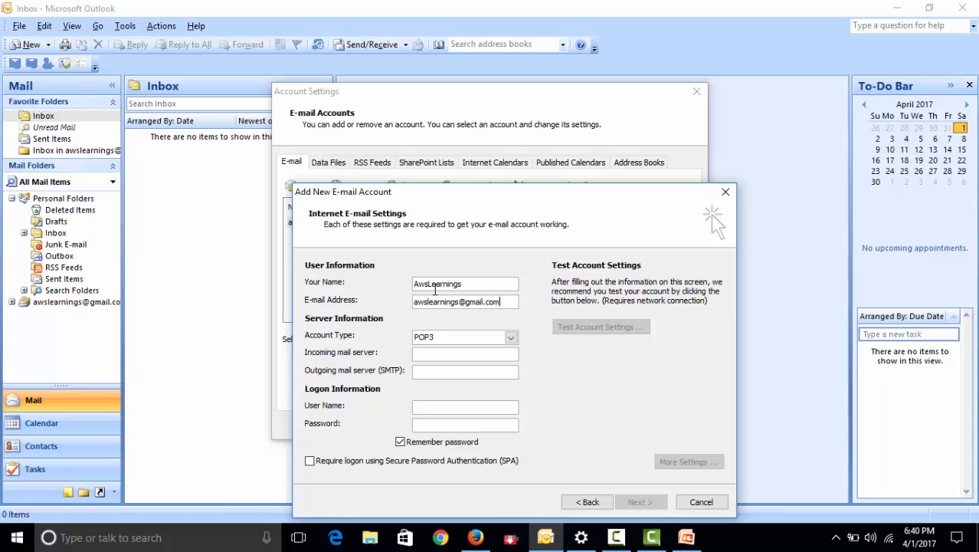
left_click_drag(552, 196, 568, 141)
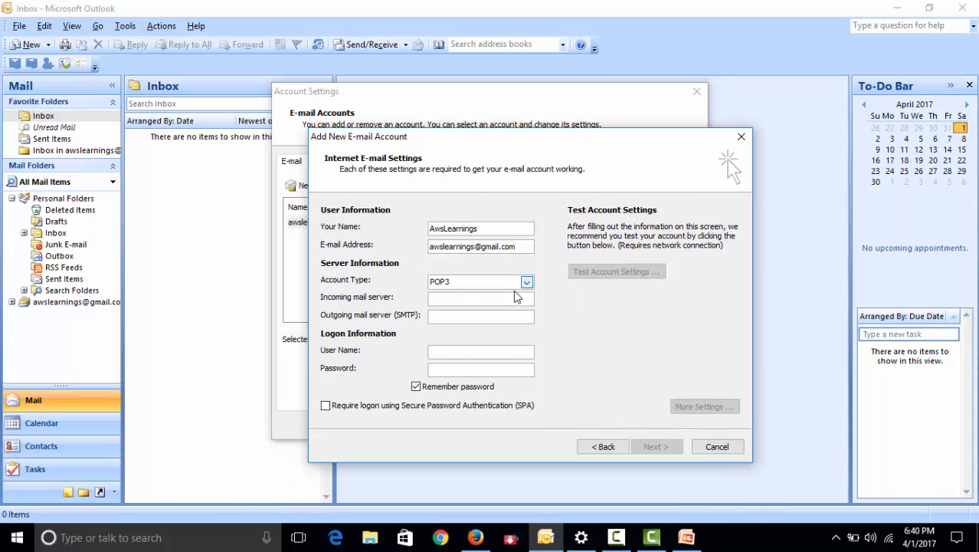
Set the account type to IMAP and the incoming mail server to abc.com
left_click(526, 283)
left_click(578, 315)
left_click(469, 299)
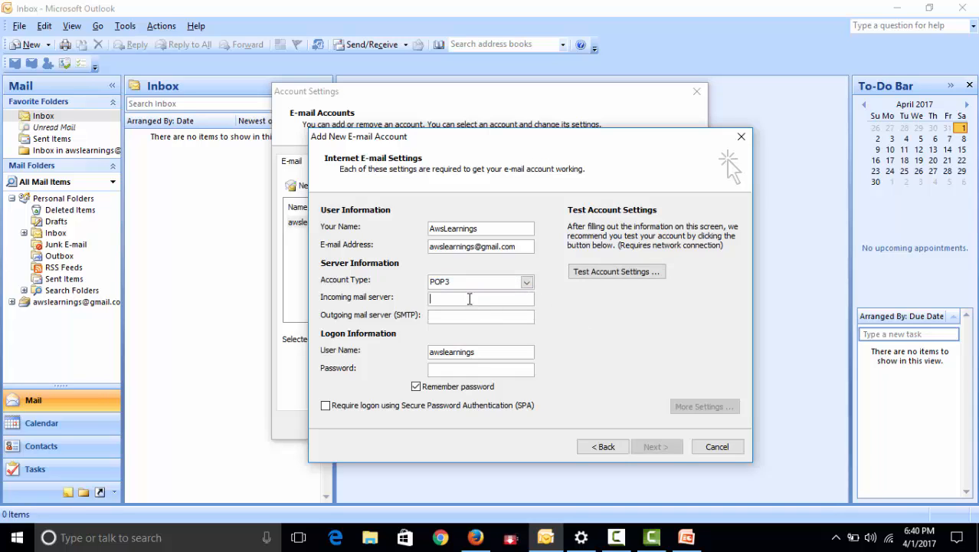
type("abc.com")
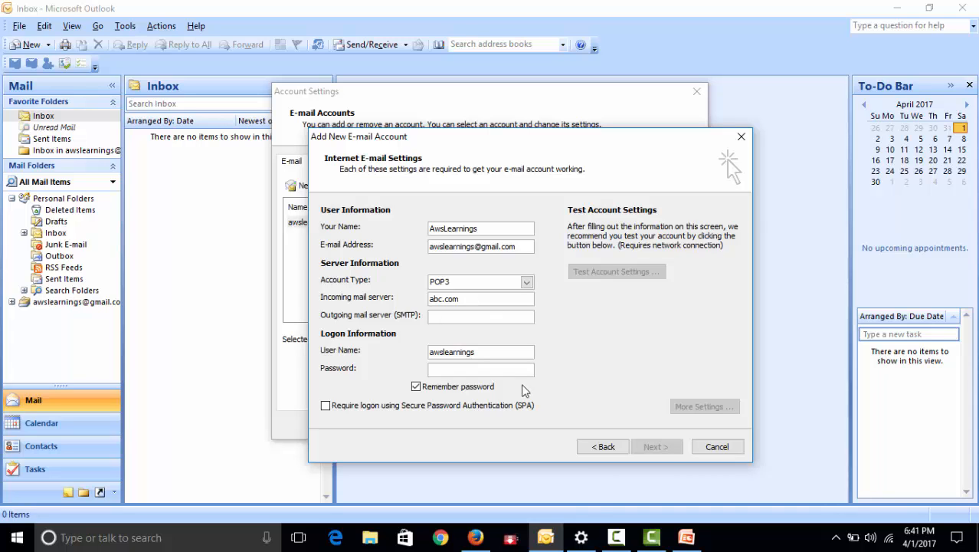
mouse_move(687, 545)
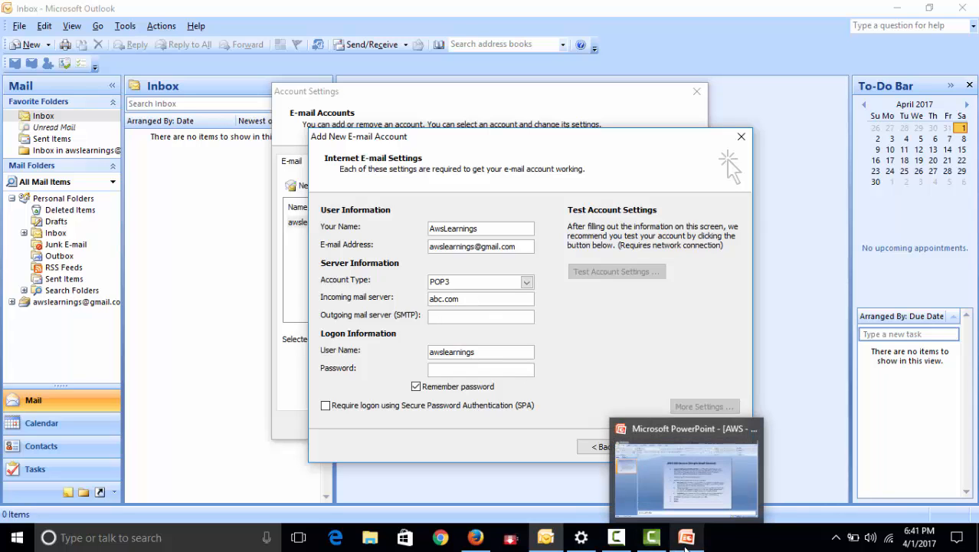
left_click(464, 282)
left_click(458, 300)
left_click(465, 320)
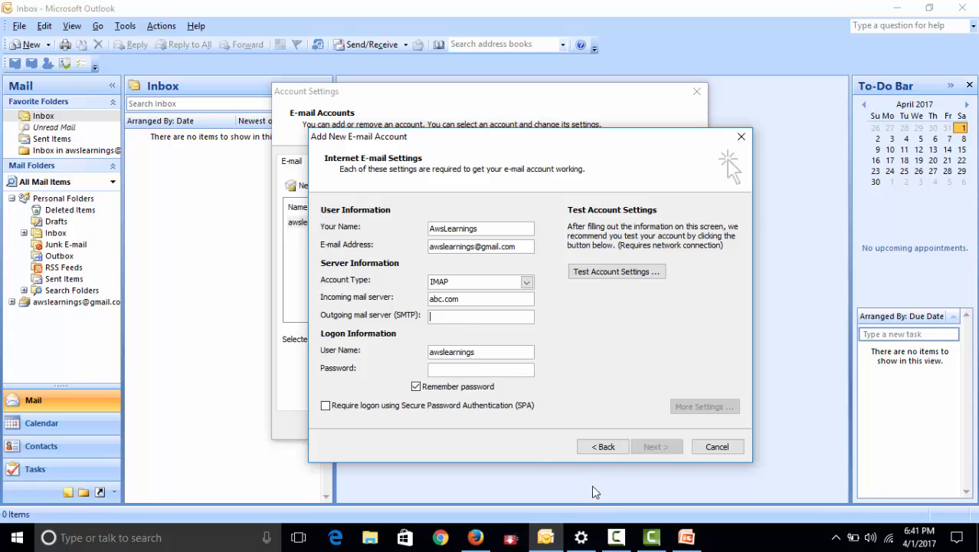
Copy the server name email-smtp.us-east-1.amazonaws.com from the SES SMTP settings in the browser into Outlook's outgoing mail server setting
mouse_move(691, 541)
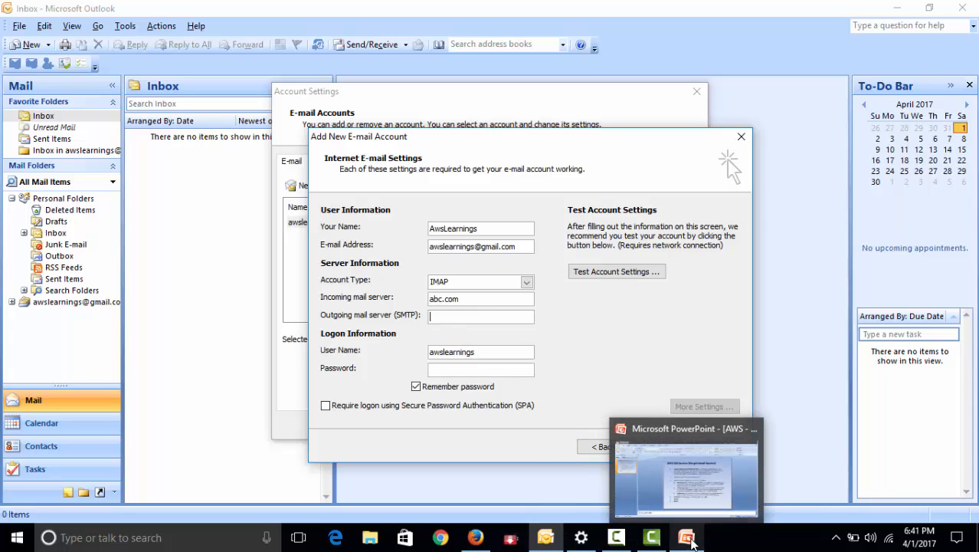
left_click(476, 537)
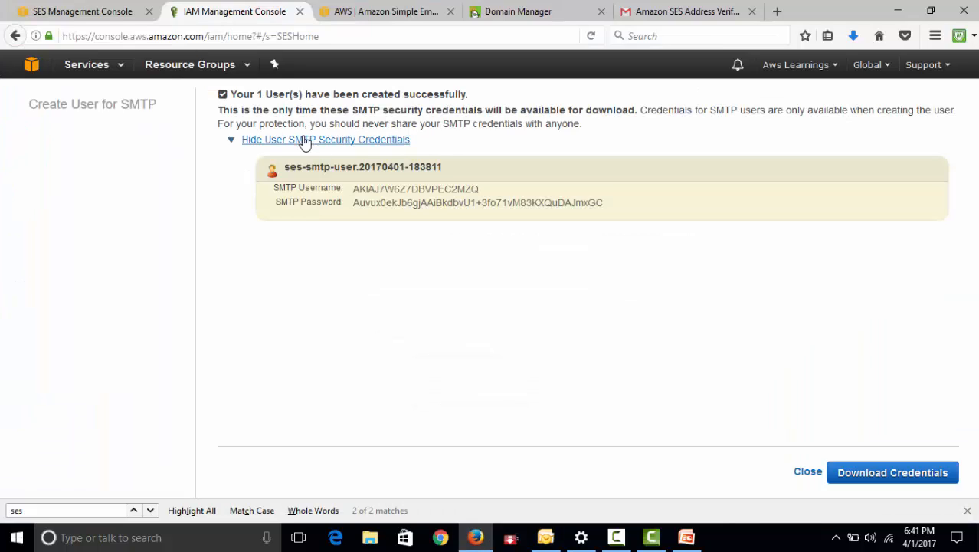
left_click(807, 472)
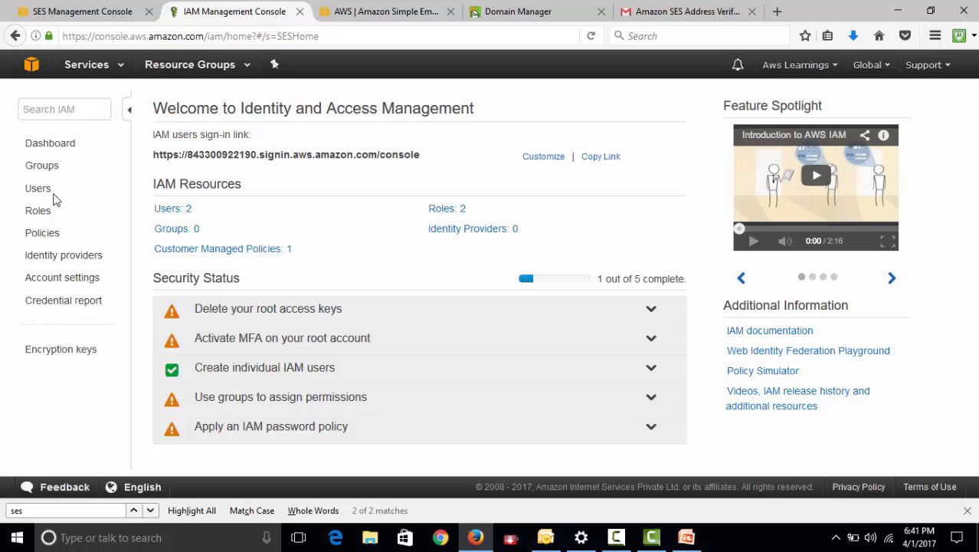
left_click(82, 12)
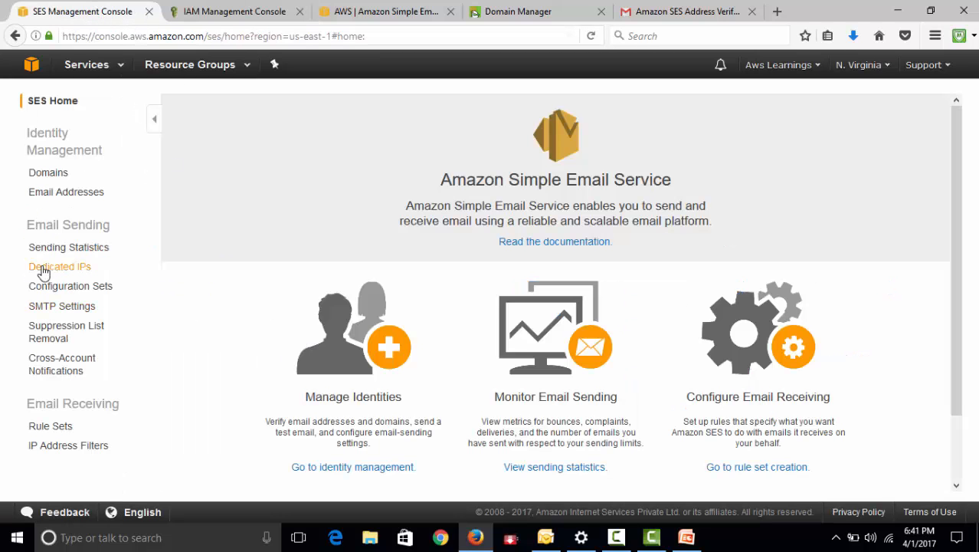
left_click(61, 305)
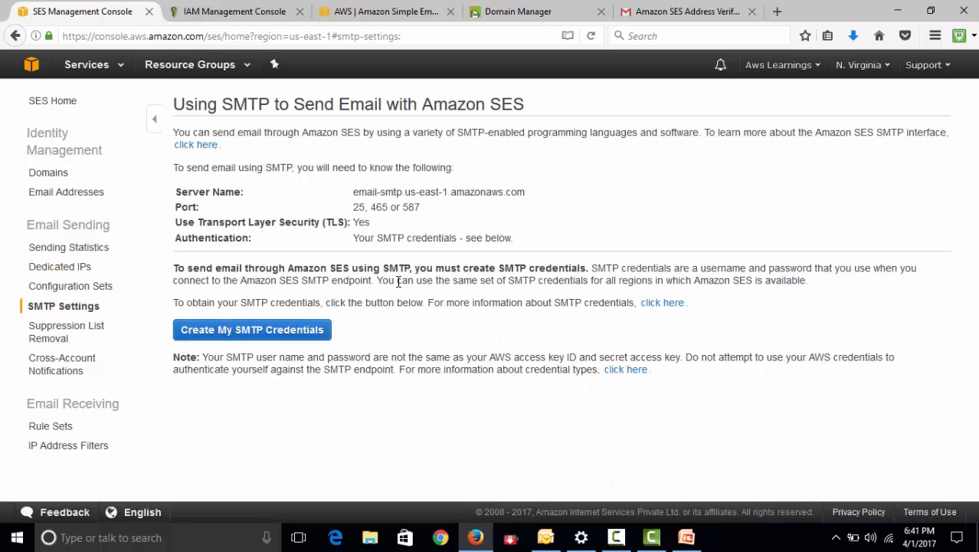
left_click_drag(352, 192, 545, 200)
key("ctrl+c")
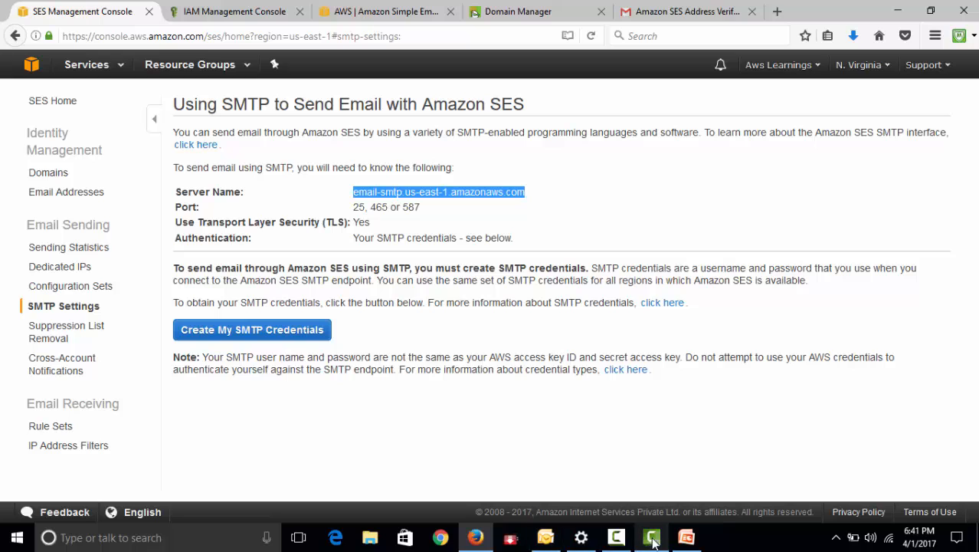
left_click(545, 537)
left_click(454, 320)
key("ctrl+v")
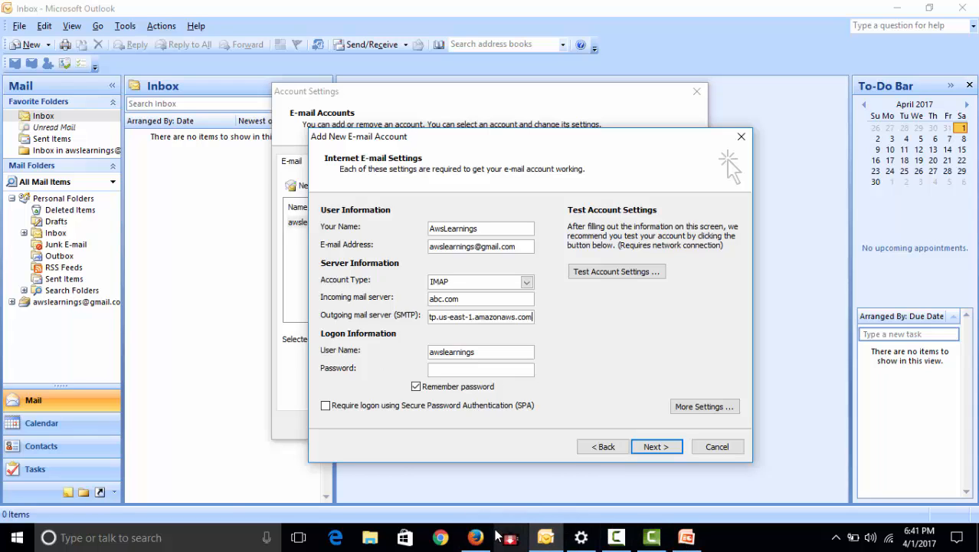
Open the credentials file from the desktop in Excel and widen the SMTP username and password columns to fit
key("super+d")
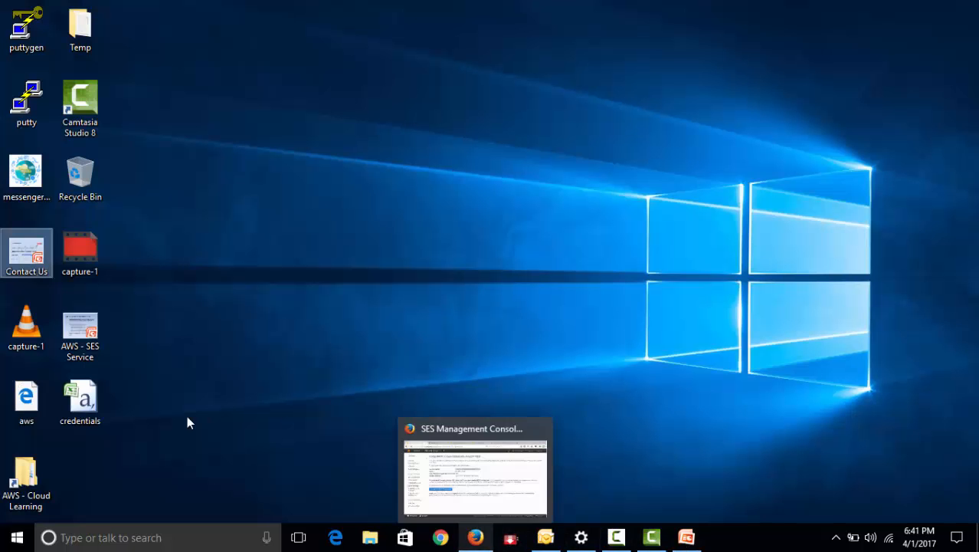
left_click(92, 406)
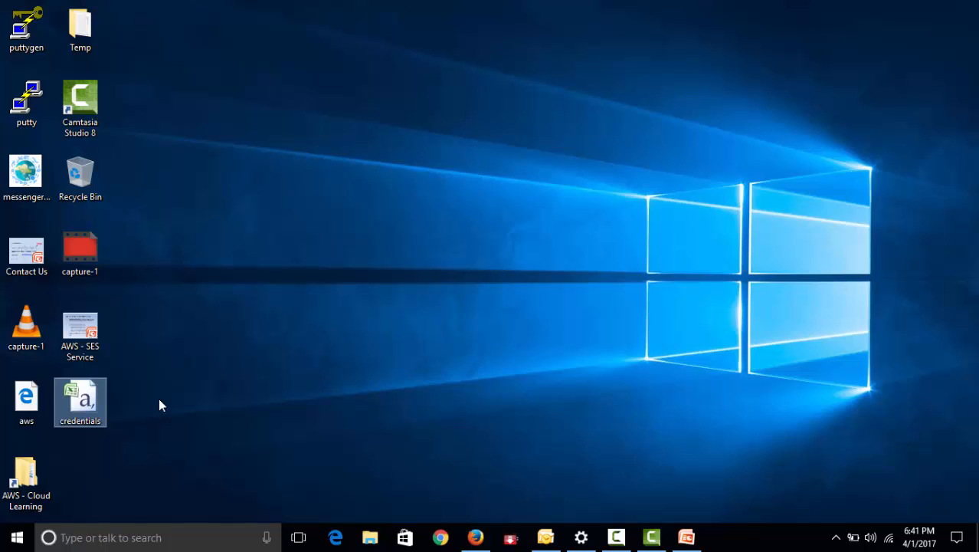
double_click(97, 420)
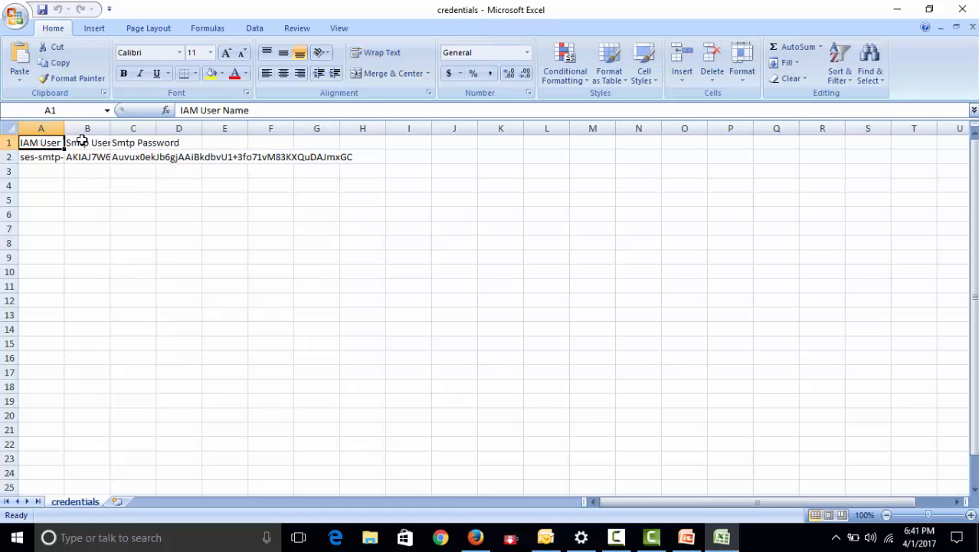
double_click(111, 128)
double_click(233, 128)
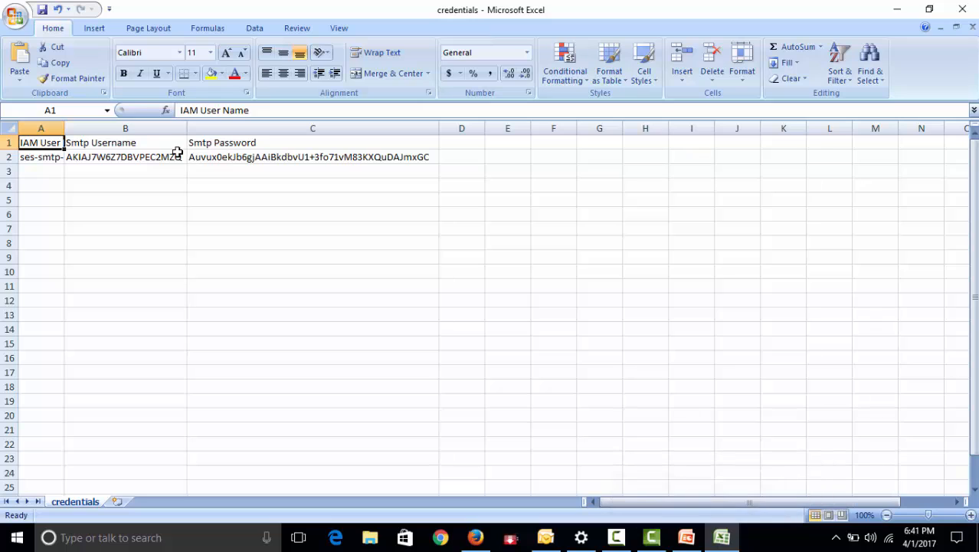
Copy the SMTP username from the credentials sheet and paste it over the logon user name in Outlook
double_click(109, 159)
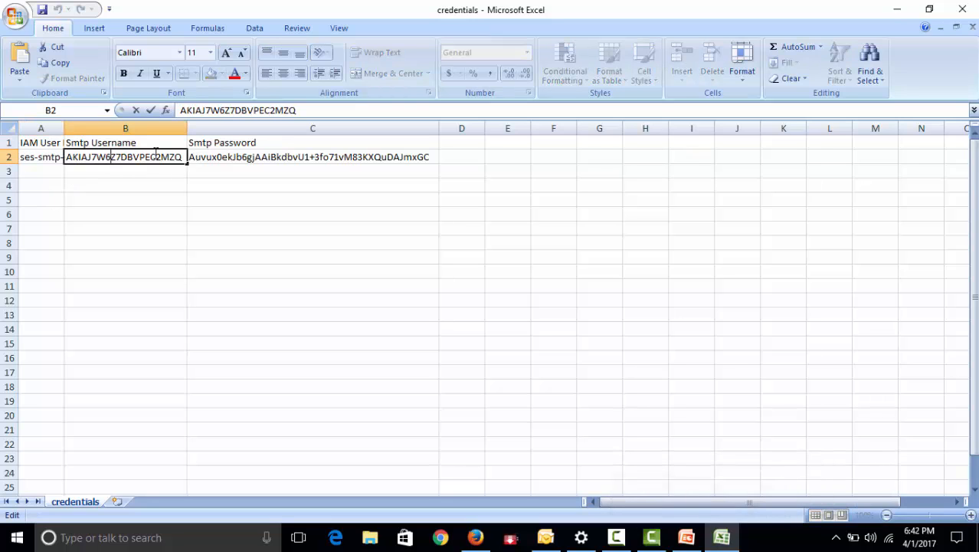
left_click_drag(183, 157, 61, 157)
key("ctrl+c")
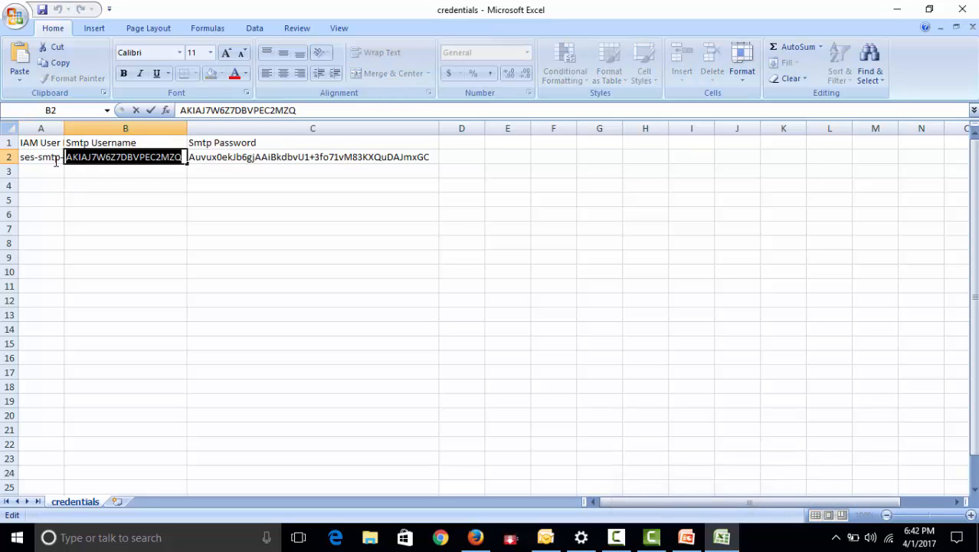
left_click(546, 537)
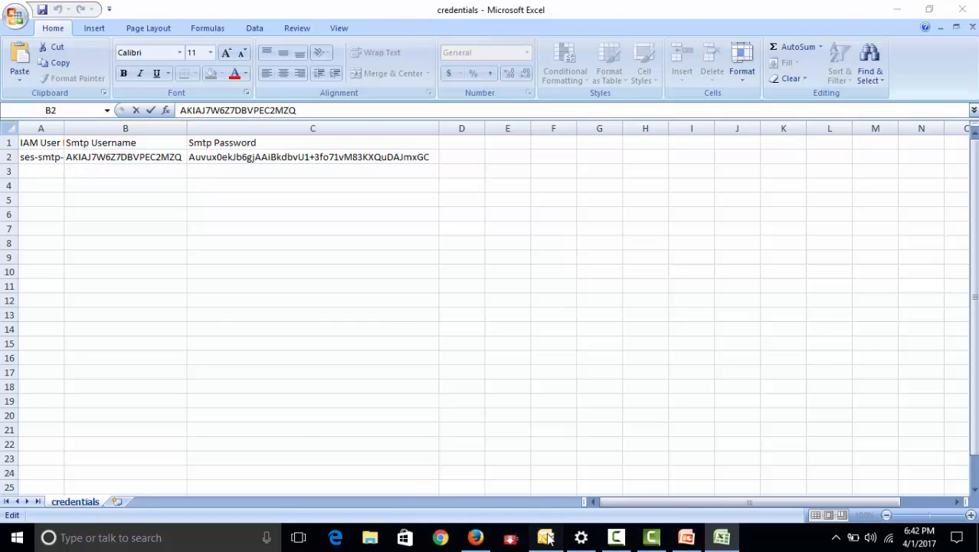
left_click_drag(475, 352, 380, 352)
key("ctrl+v")
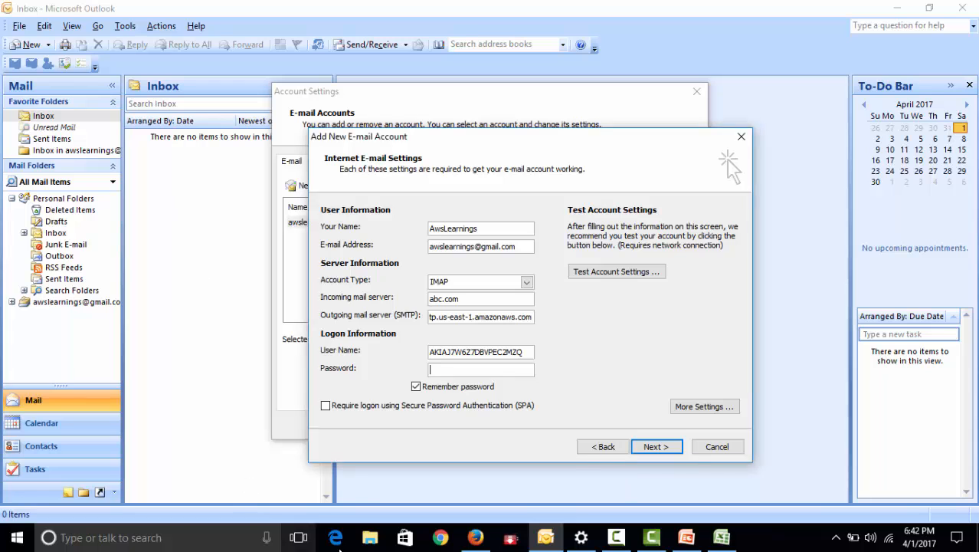
Copy the SMTP password from the credentials sheet into Outlook's logon password and require Secure Password Authentication
left_click(561, 542)
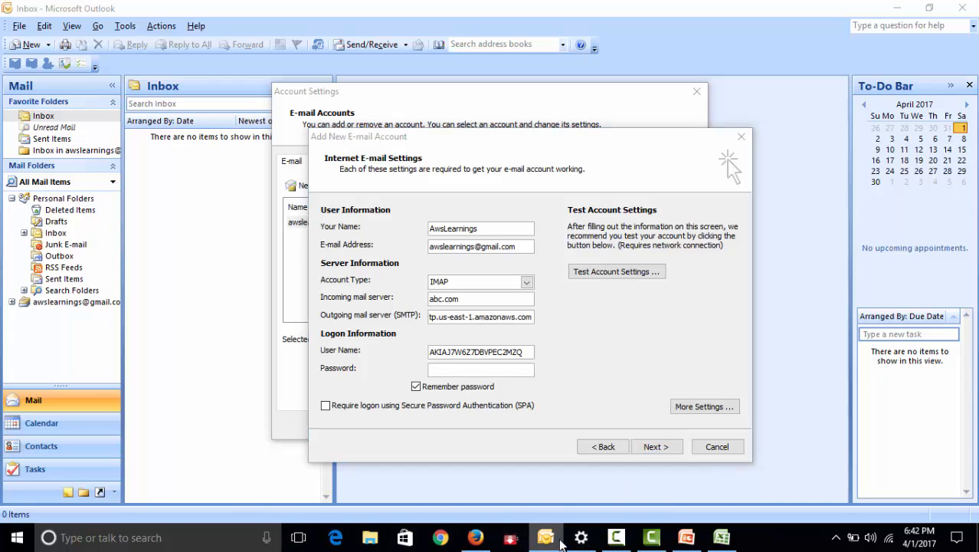
left_click(722, 538)
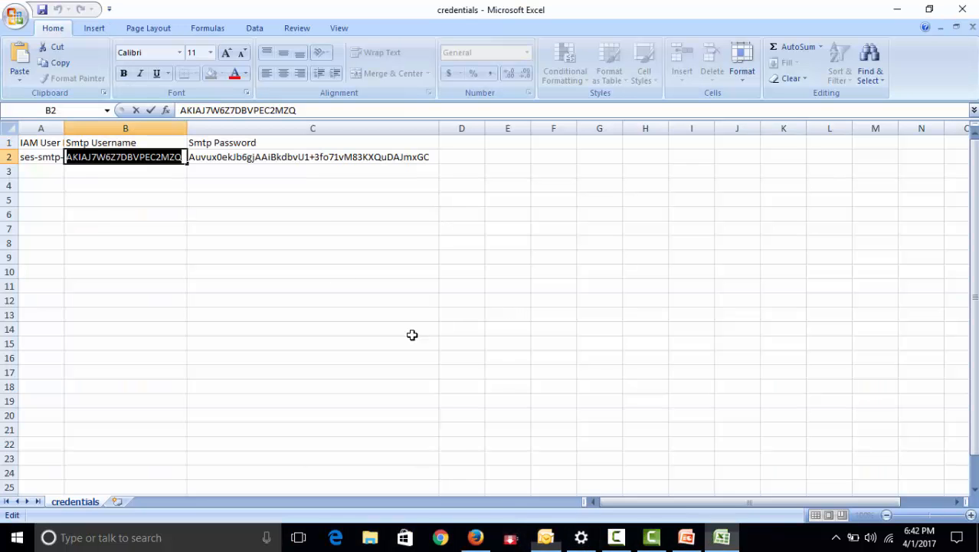
double_click(231, 157)
left_click_drag(191, 157, 475, 170)
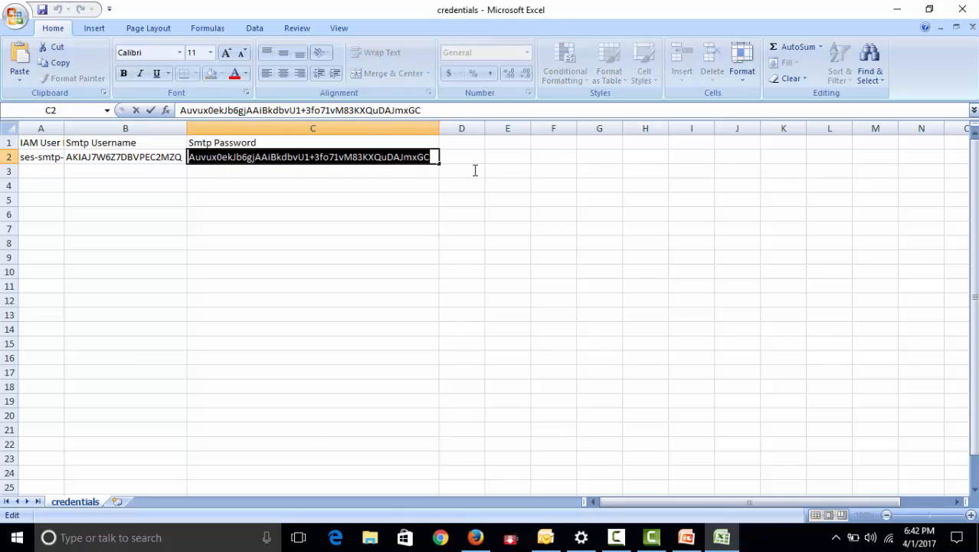
left_click(897, 10)
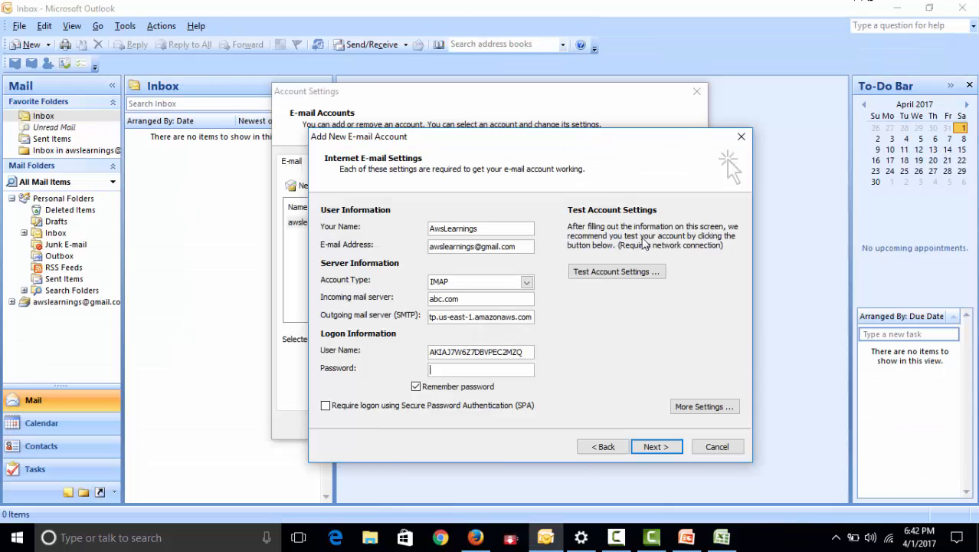
left_click(382, 406)
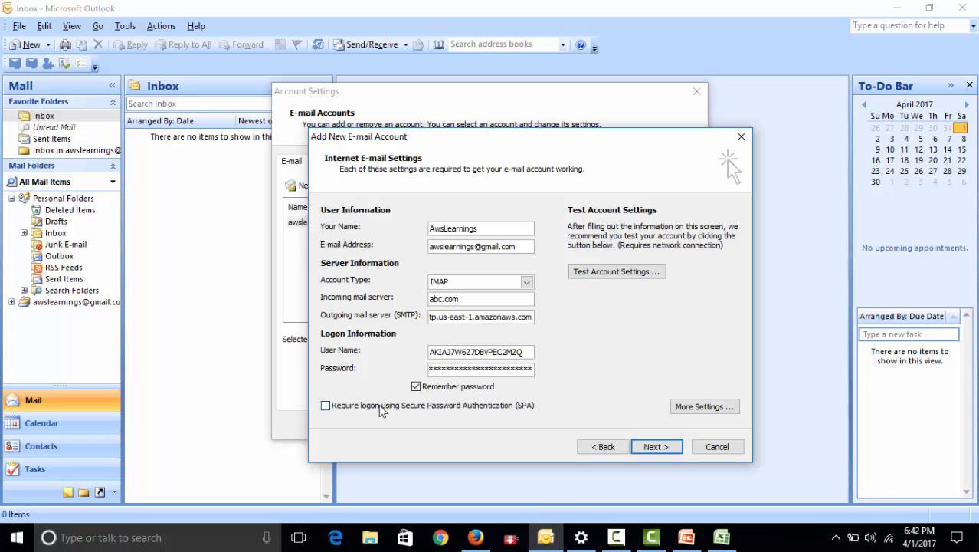
Enable authentication for the outgoing SMTP server in the account's additional settings, using a separate logon
left_click(706, 409)
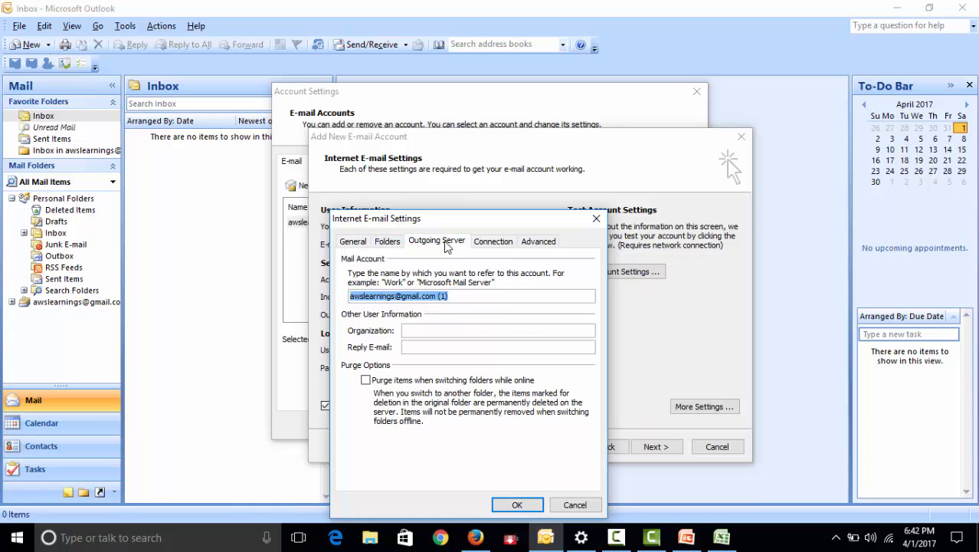
left_click(412, 243)
left_click(383, 261)
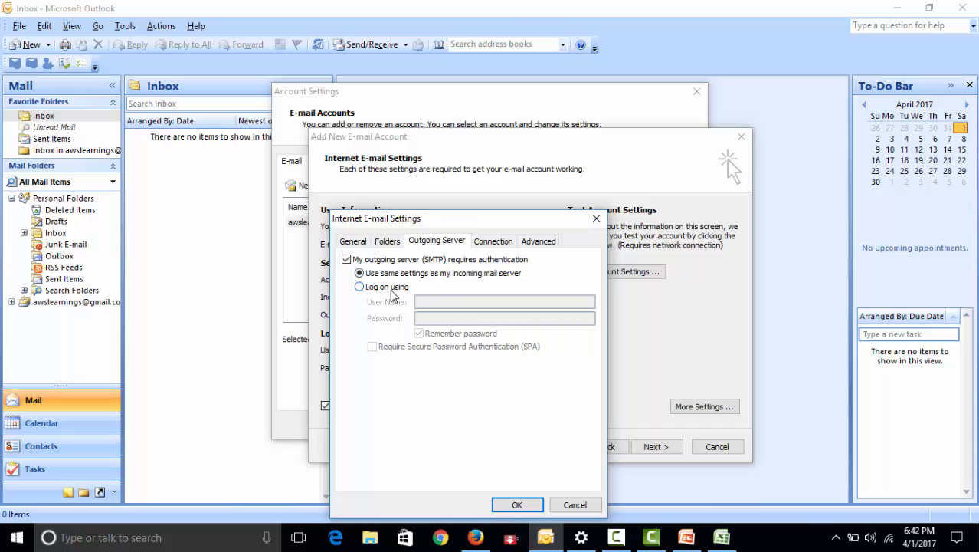
left_click(391, 289)
Copy the SMTP username from the Excel credentials sheet into the outgoing server's user name in Outlook
left_click(722, 537)
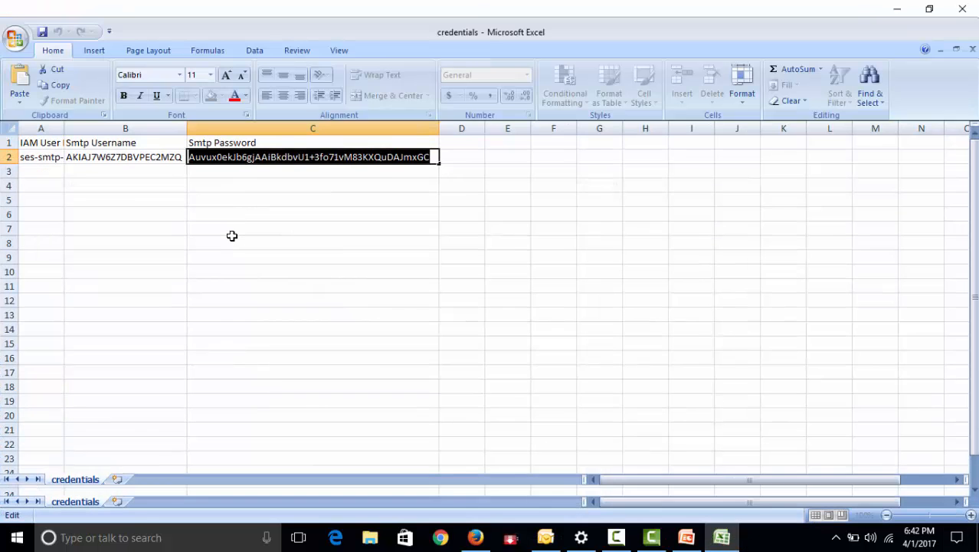
left_click(156, 160)
double_click(151, 157)
left_click_drag(68, 157, 184, 167)
key("ctrl+c")
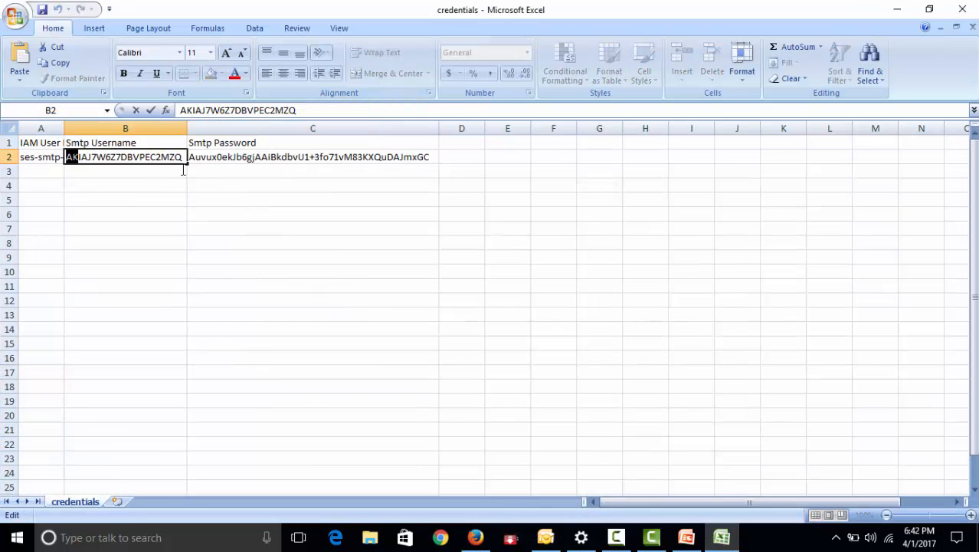
left_click(896, 9)
left_click(444, 305)
key("ctrl+v")
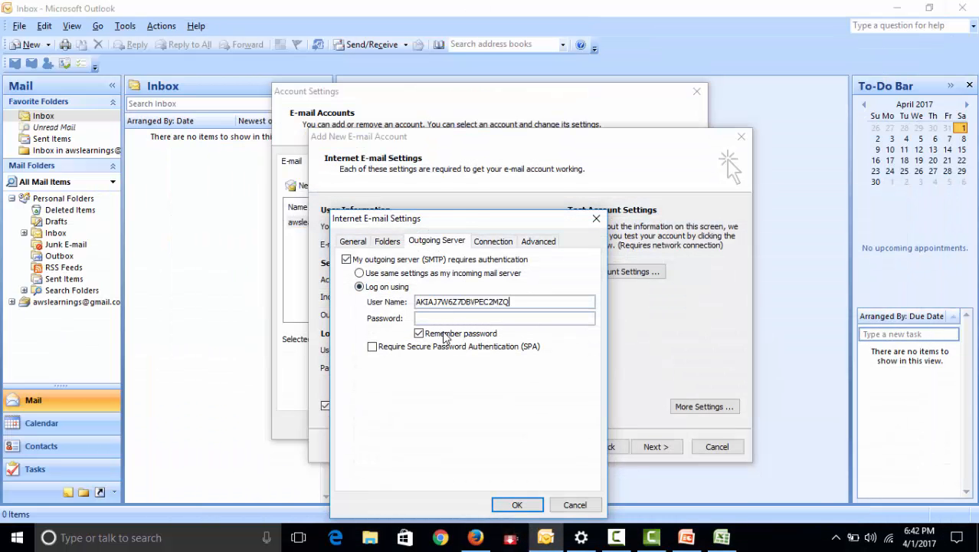
Copy the SMTP password from the Excel credentials sheet into the outgoing server's password in Outlook
left_click(717, 456)
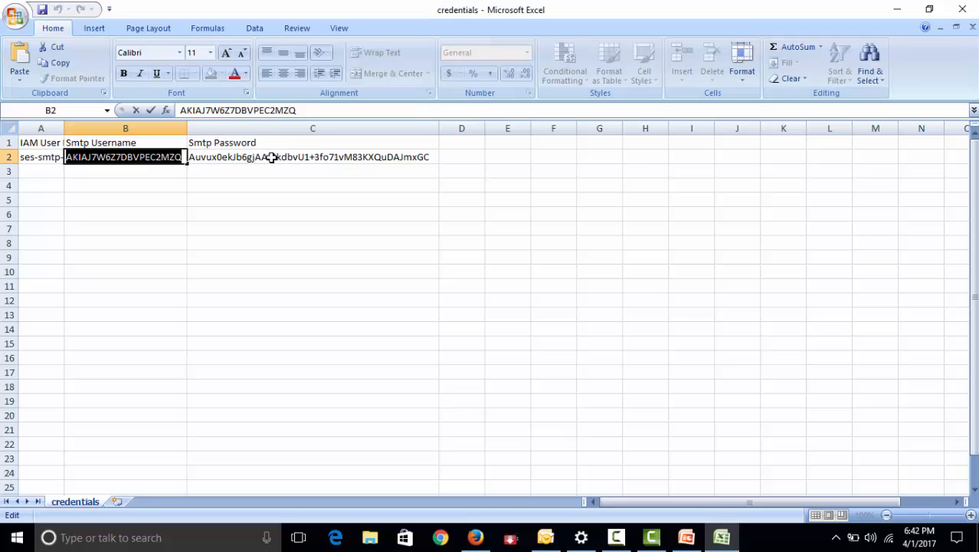
left_click(271, 157)
double_click(191, 157)
left_click_drag(192, 157, 448, 157)
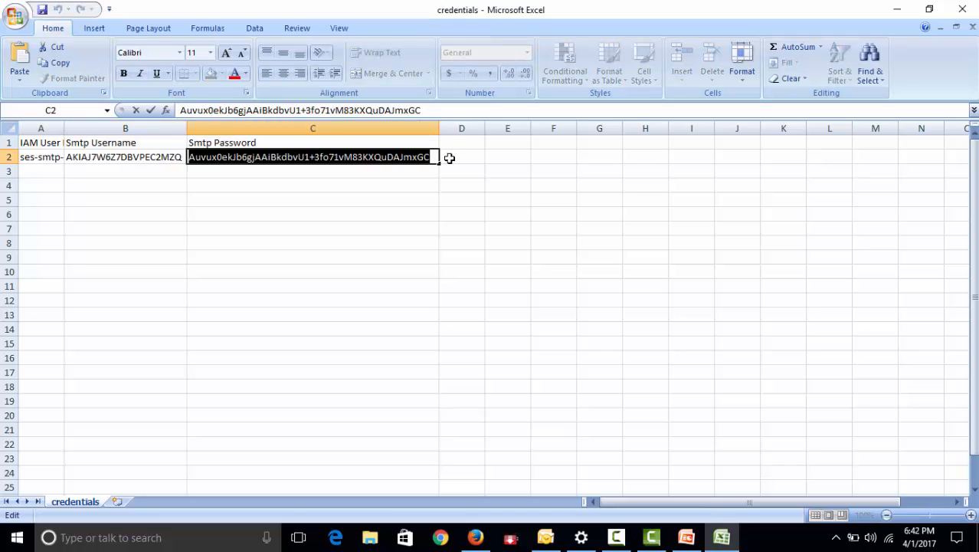
left_click(897, 9)
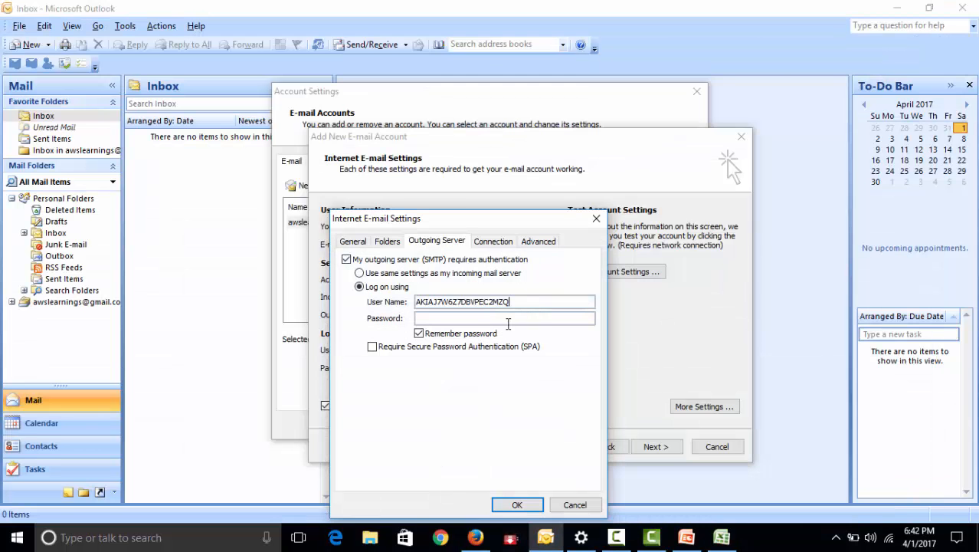
key("ctrl+v")
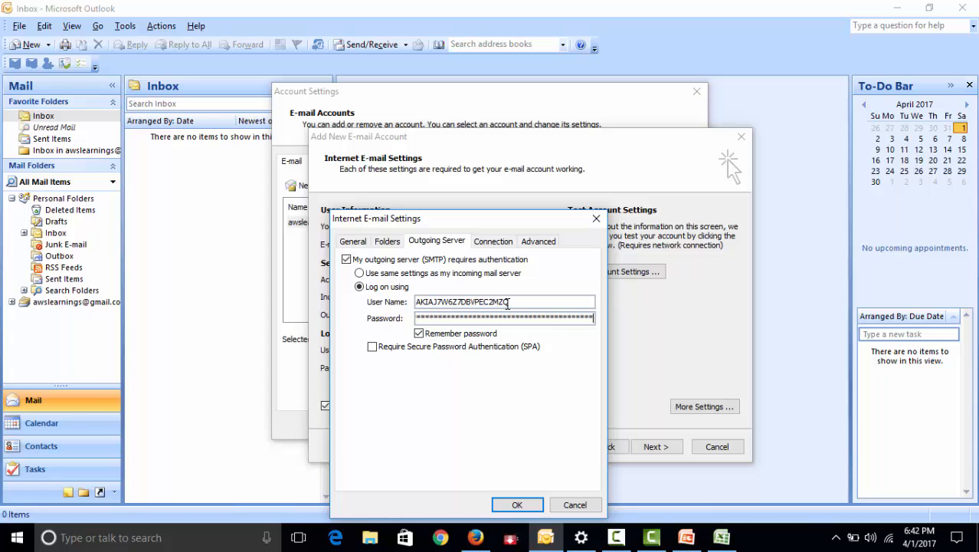
Set the outgoing SMTP server's encrypted connection type to TLS in the account's advanced settings
left_click(538, 242)
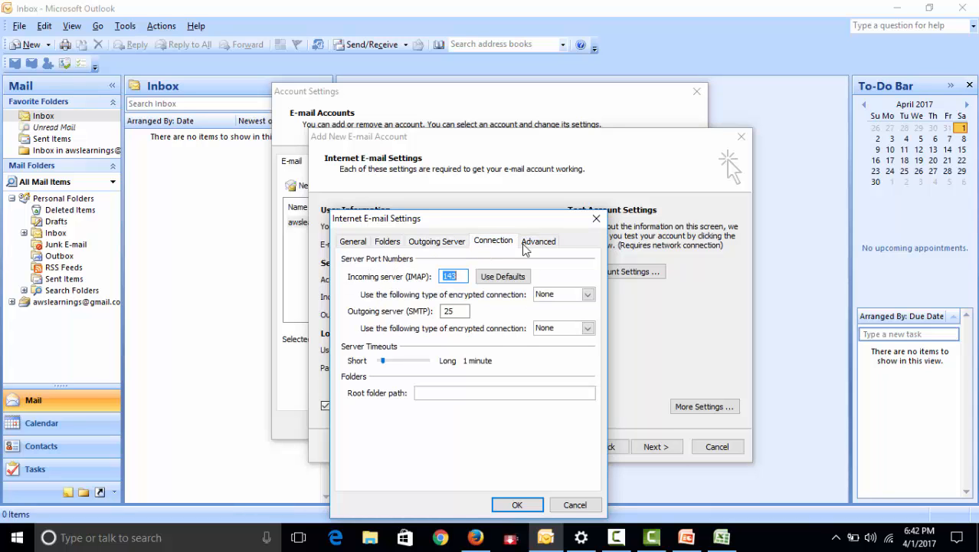
left_click(495, 242)
left_click(533, 242)
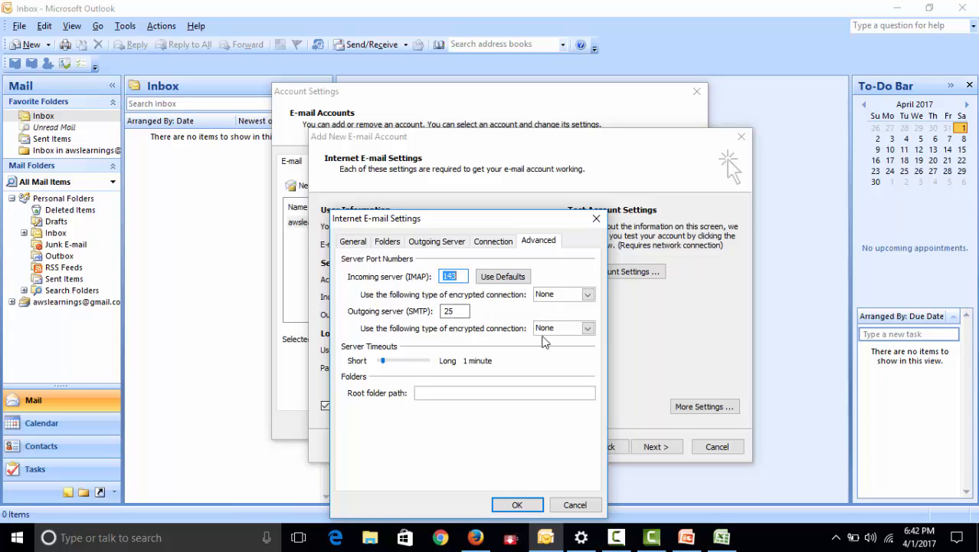
left_click(586, 328)
left_click(557, 357)
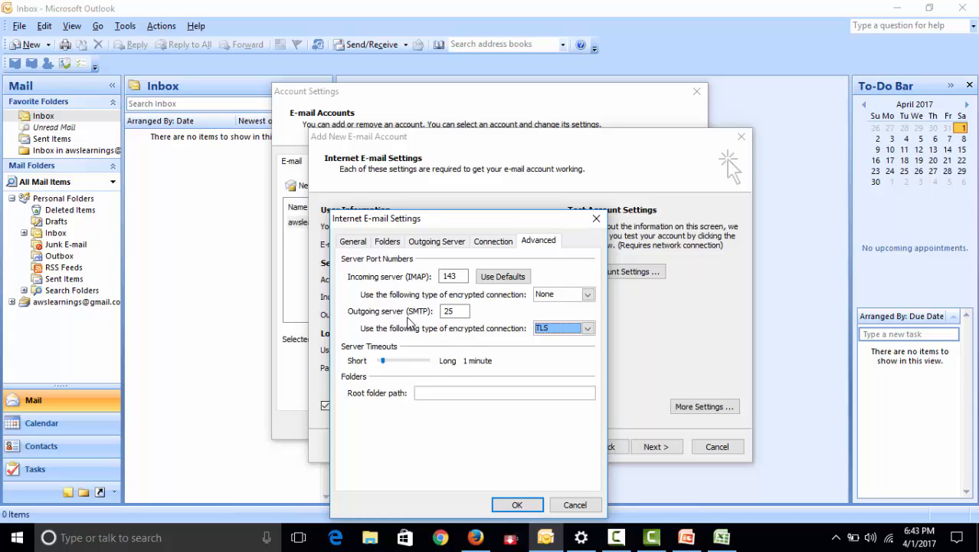
Check the SMTP ports on the SES page in Firefox, set Outlook's outgoing server port to 587, and finish adding the account
left_click(720, 539)
left_click(724, 540)
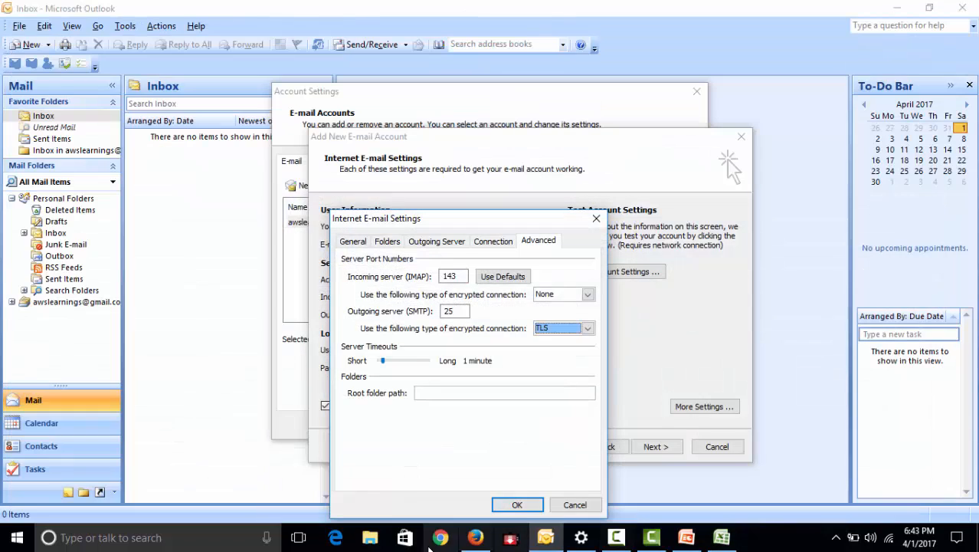
left_click(474, 538)
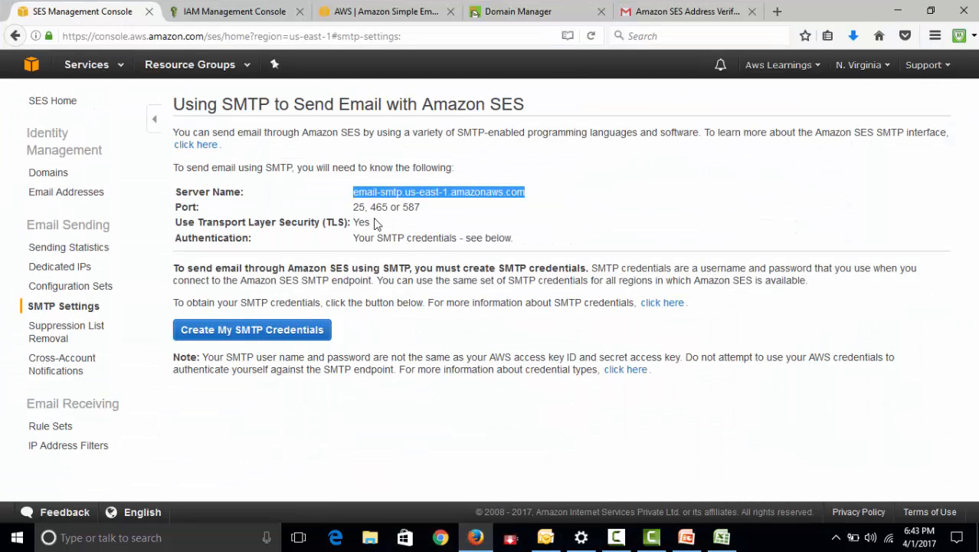
left_click(896, 10)
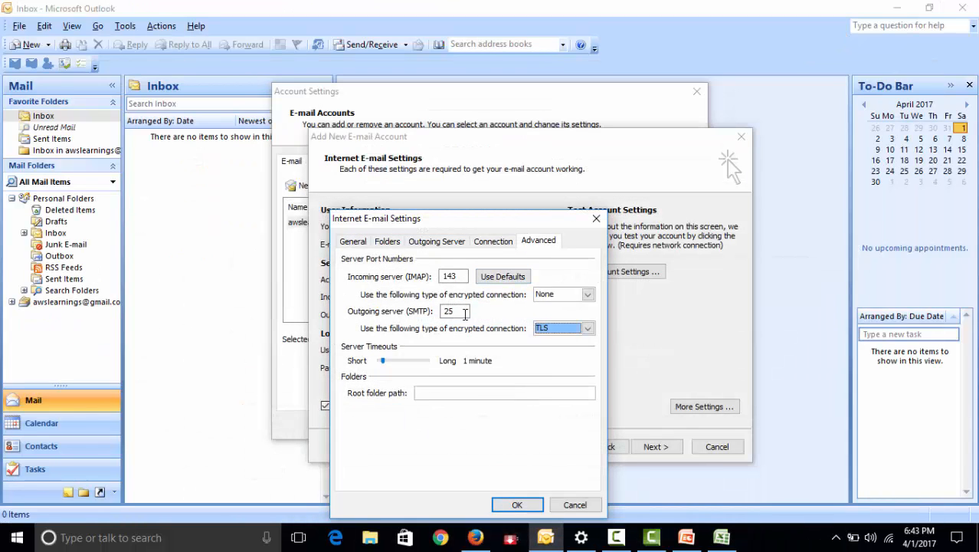
left_click_drag(463, 313, 416, 305)
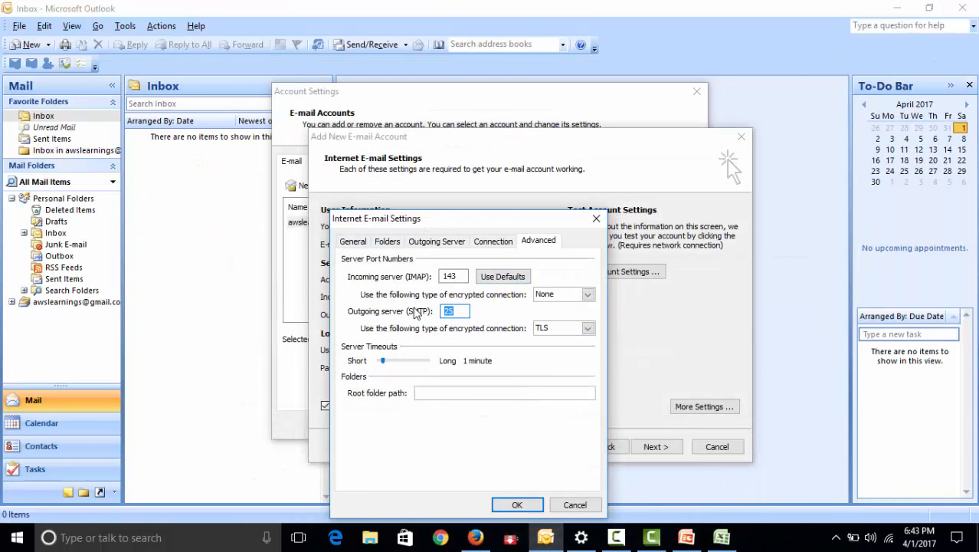
type("5")
left_click(515, 506)
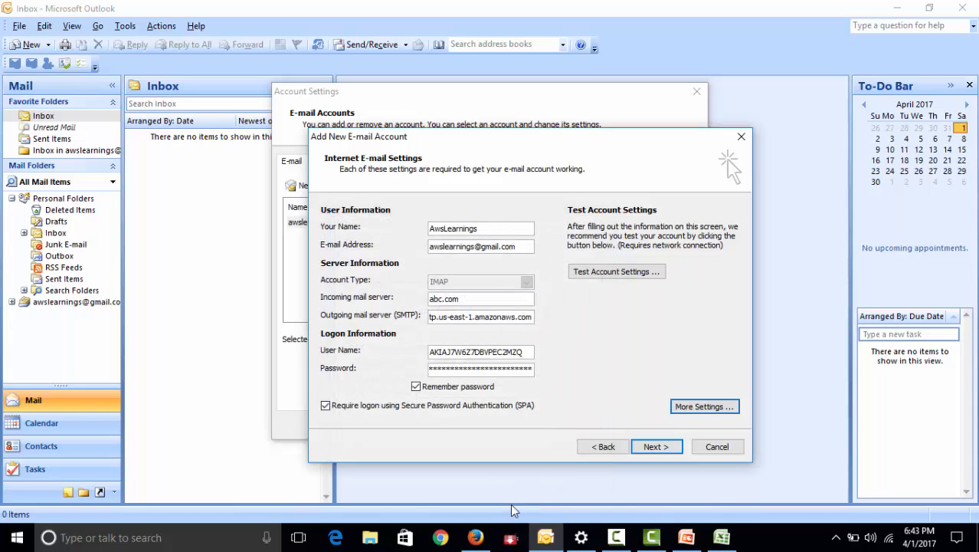
left_click(667, 447)
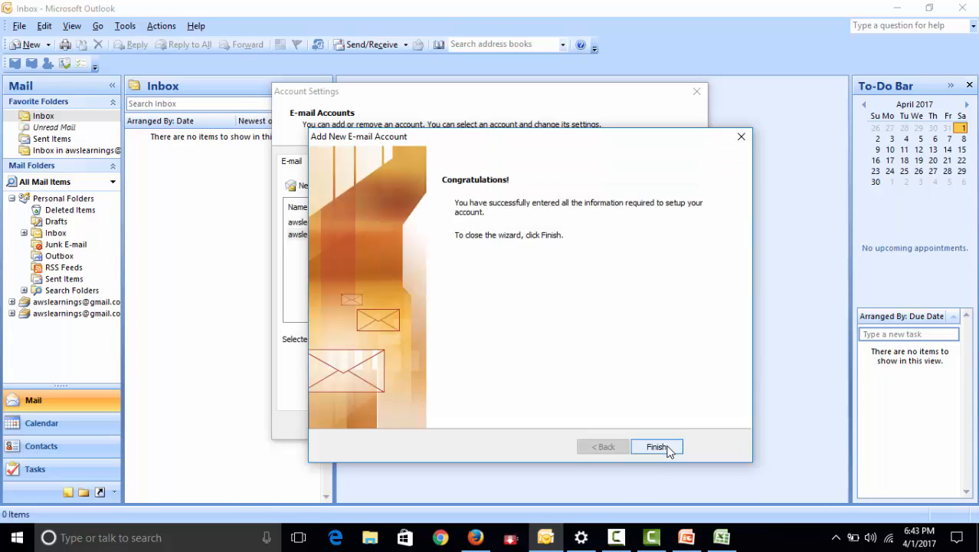
left_click(662, 446)
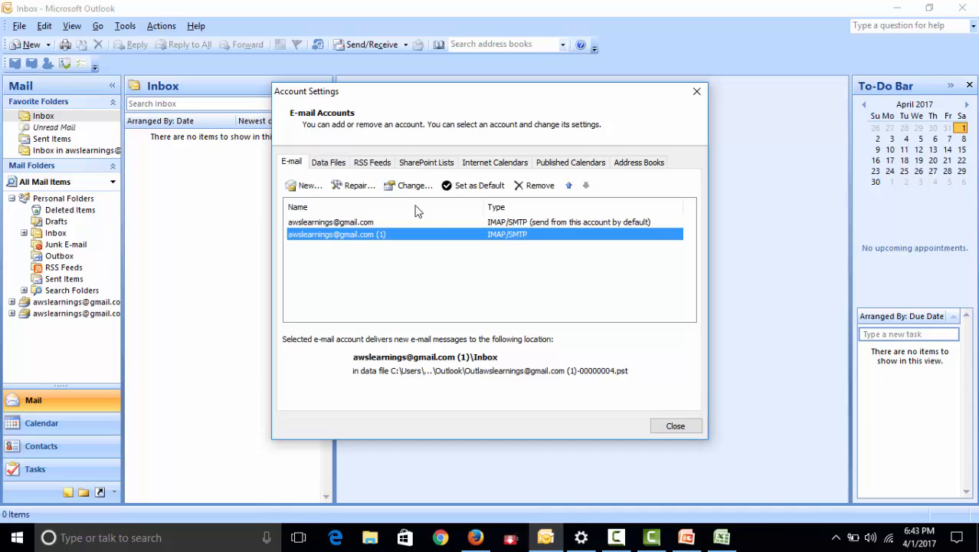
Test the settings of the newly added, non-default e-mail account and review the status of each test task
double_click(495, 236)
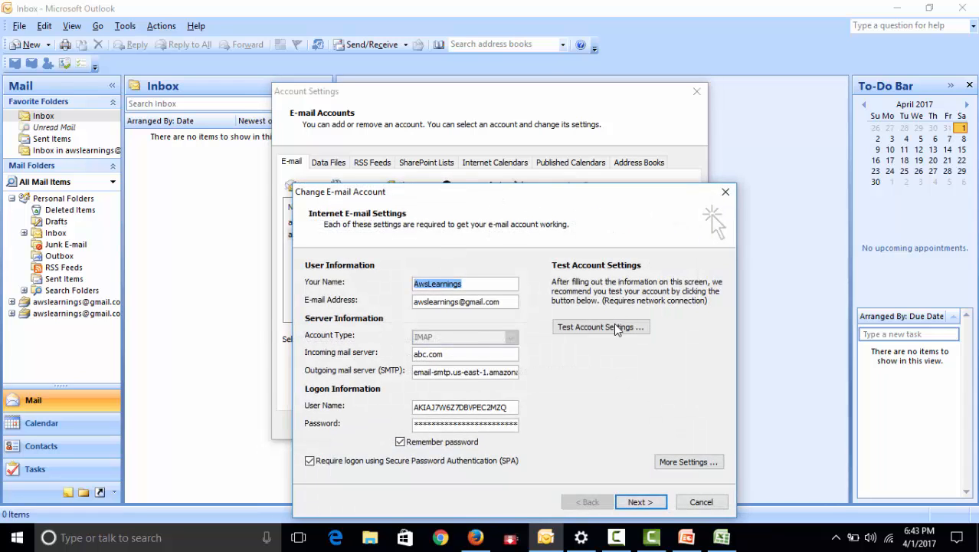
left_click(612, 327)
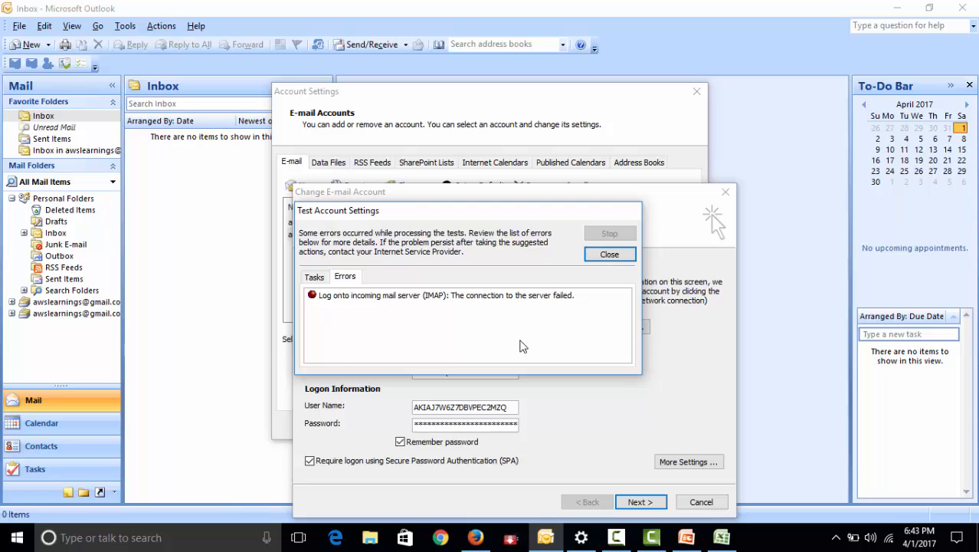
left_click(312, 282)
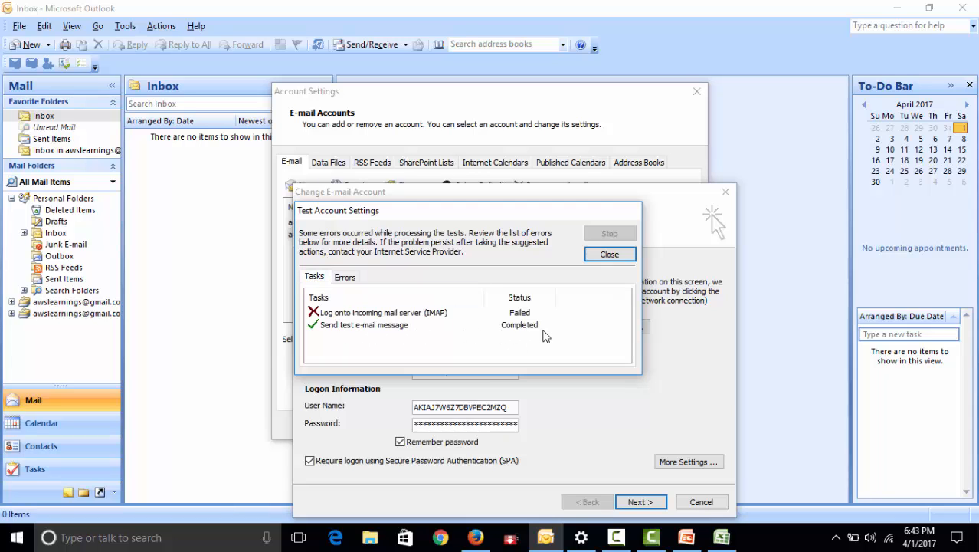
left_click(609, 255)
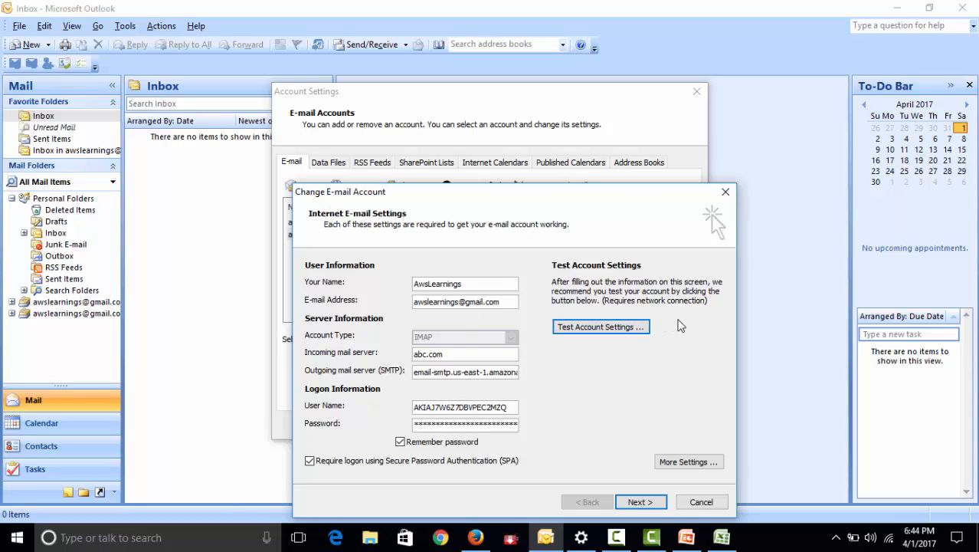
Complete the e-mail account change wizard and close the account settings
left_click_drag(501, 300, 390, 305)
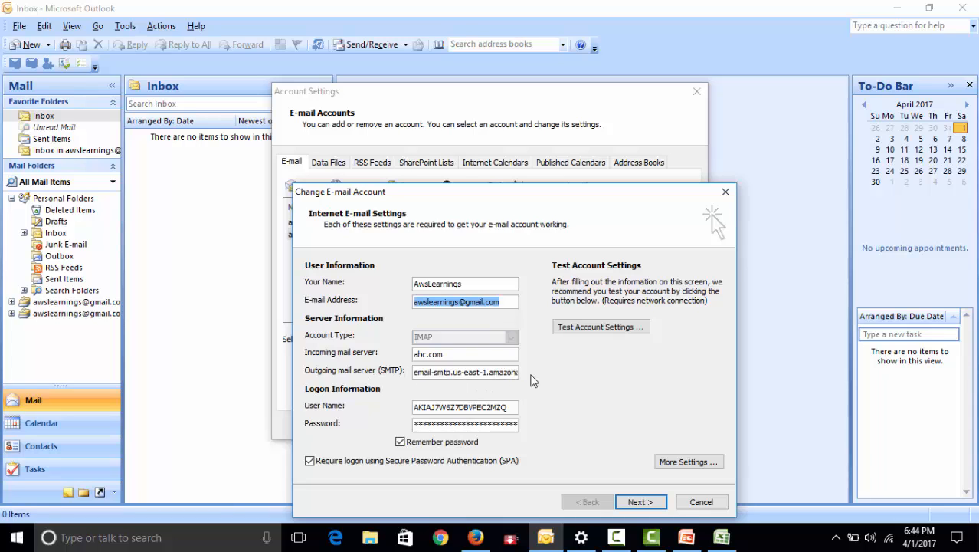
left_click(653, 510)
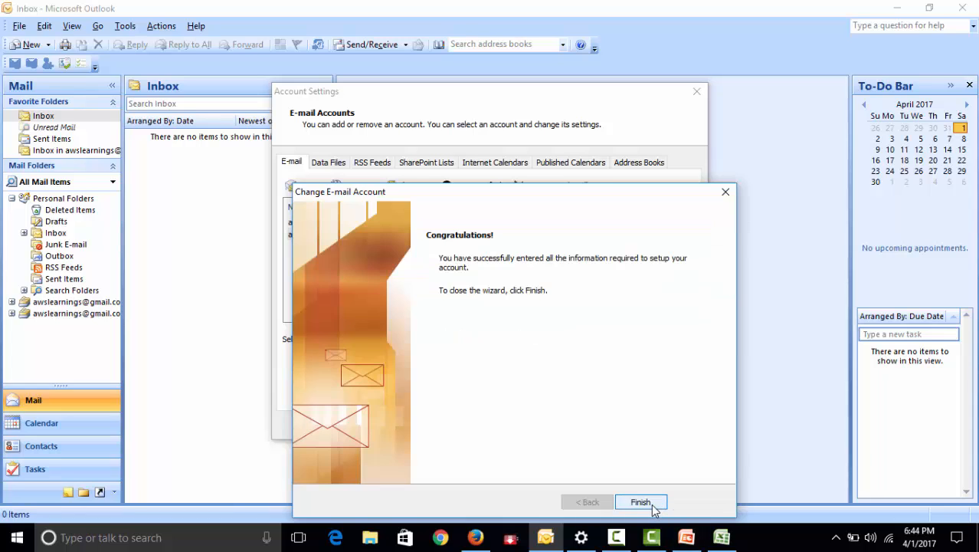
left_click(651, 504)
left_click(676, 429)
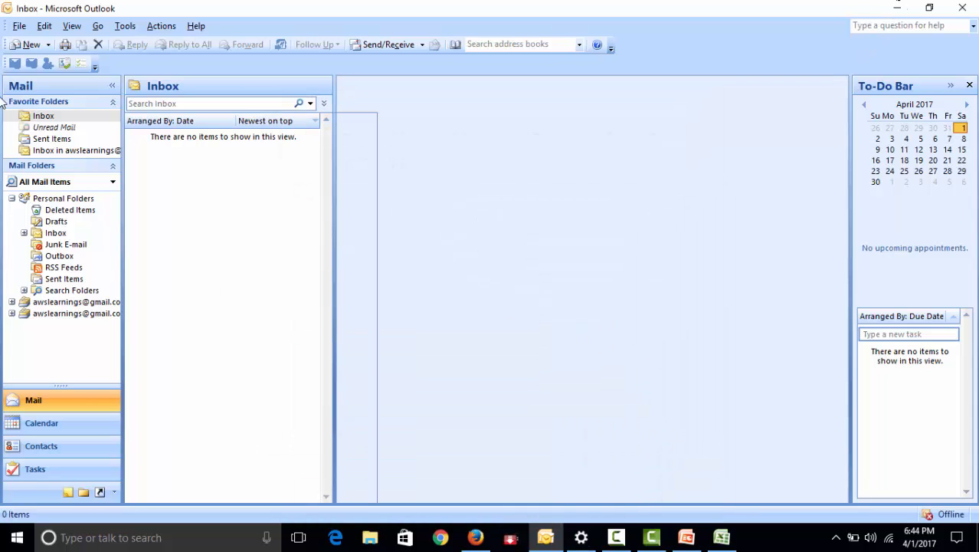
Send a new message to the account's own e-mail address with "Test 2" as subject and body, using the default sent items folder
left_click(898, 7)
left_click(546, 539)
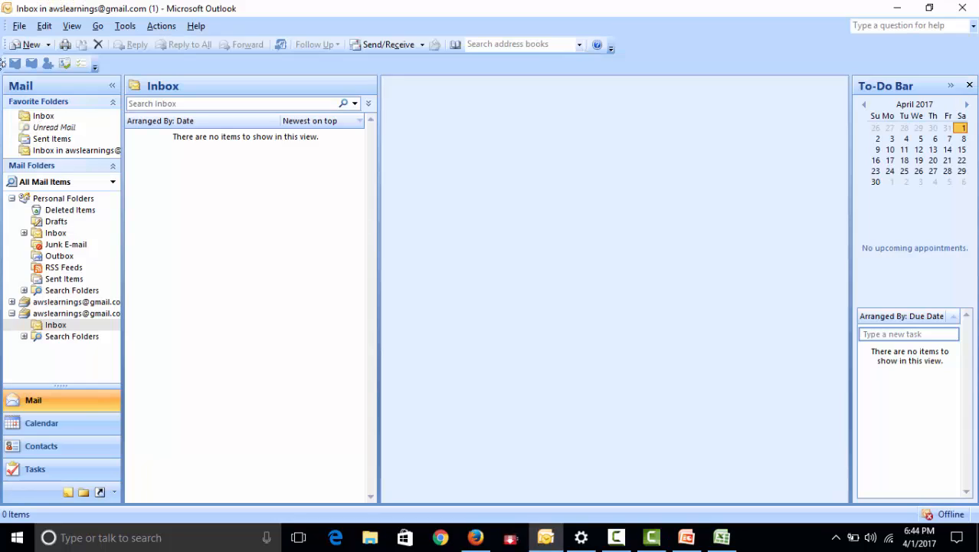
left_click(23, 43)
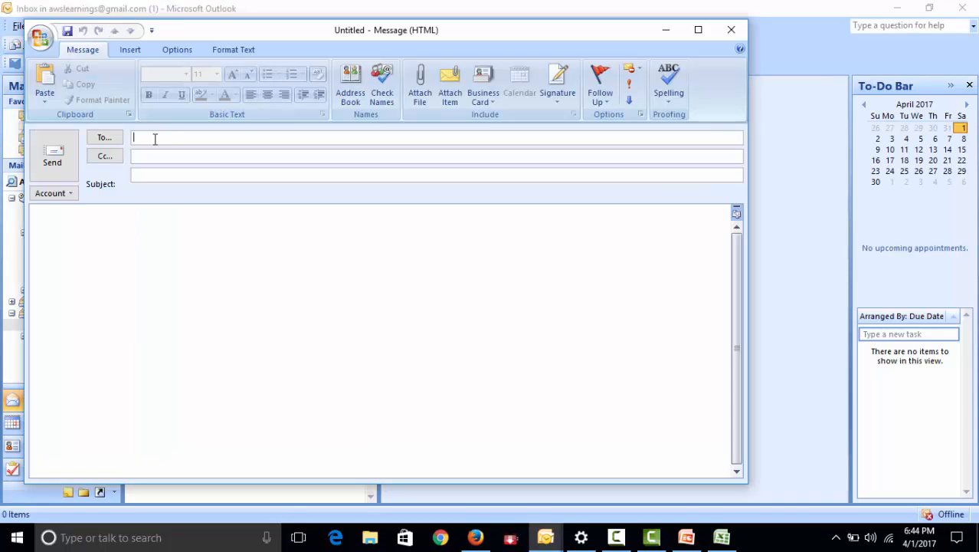
left_click_drag(156, 174, 86, 173)
key("ctrl+c")
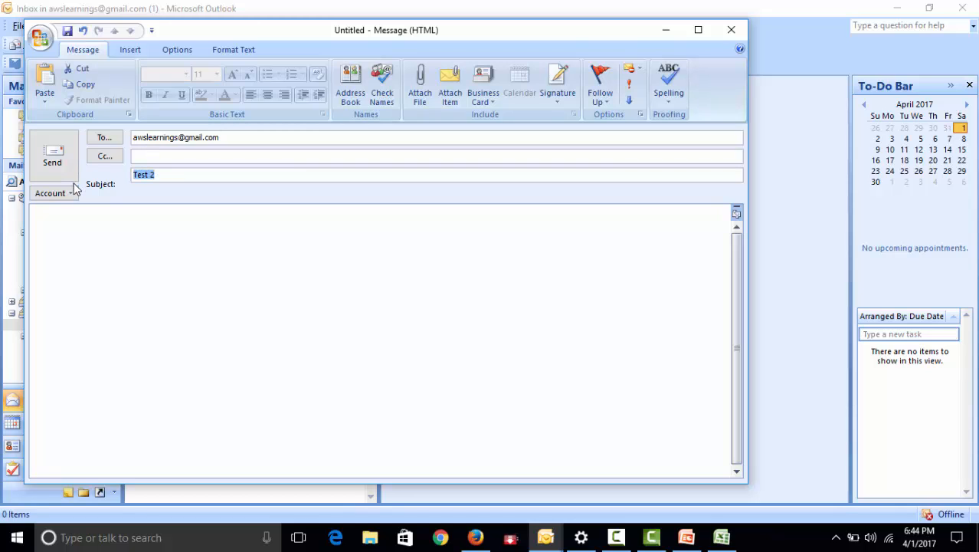
left_click(96, 258)
key("ctrl+v")
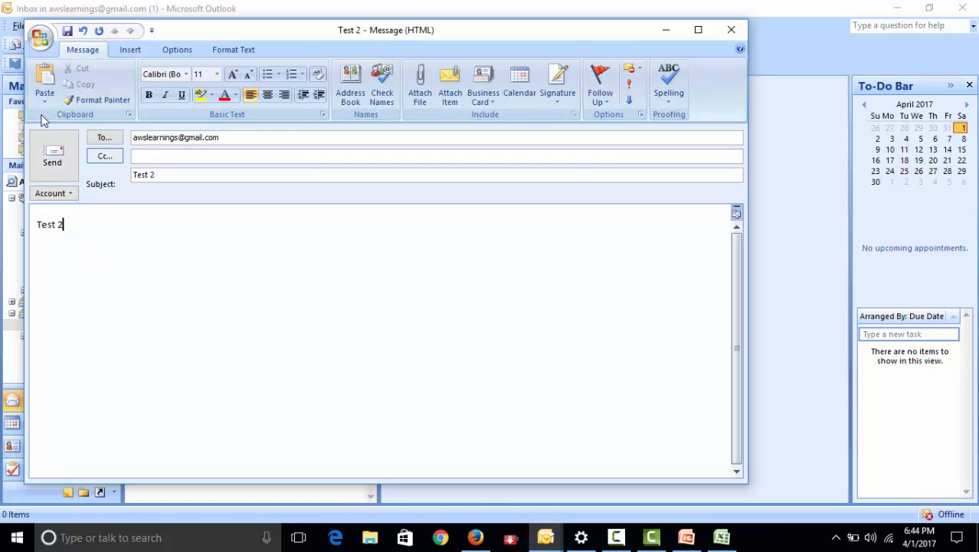
left_click(51, 158)
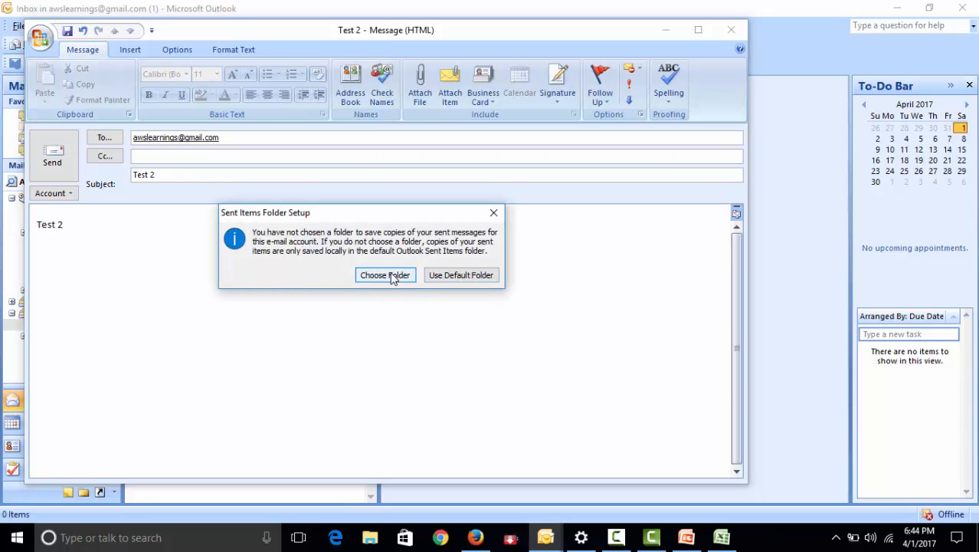
left_click(438, 277)
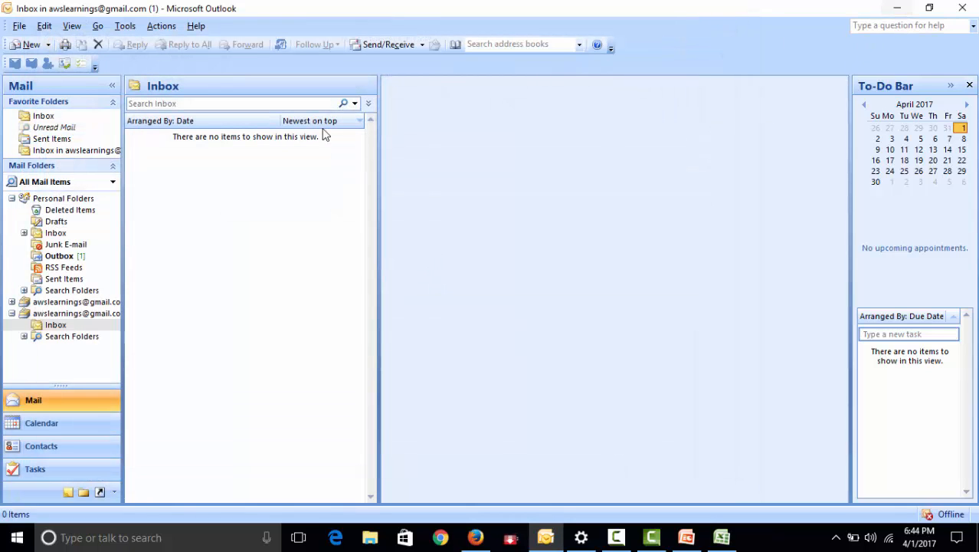
Open the queued "Test 2" message from the Outbox and send it again
left_click(70, 259)
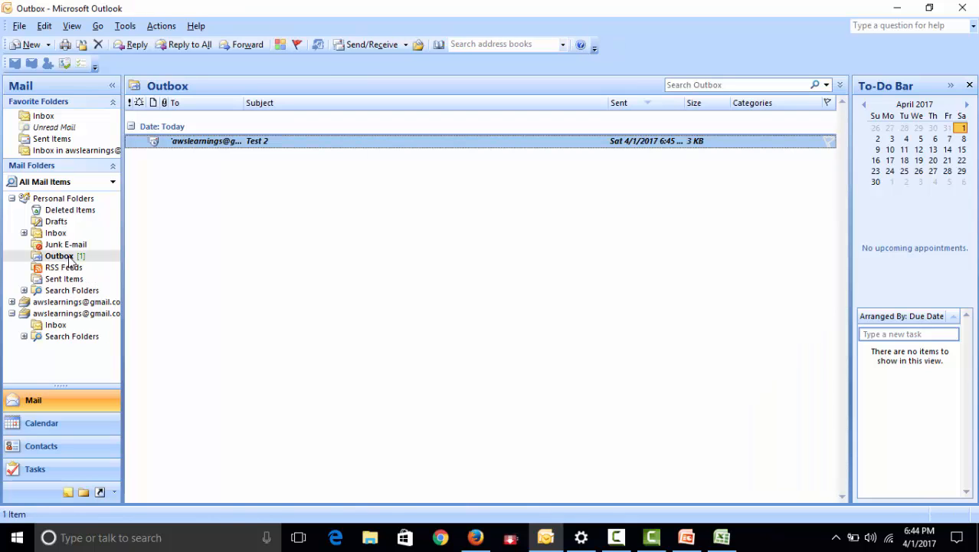
left_click_drag(218, 147, 223, 150)
double_click(305, 141)
left_click(53, 179)
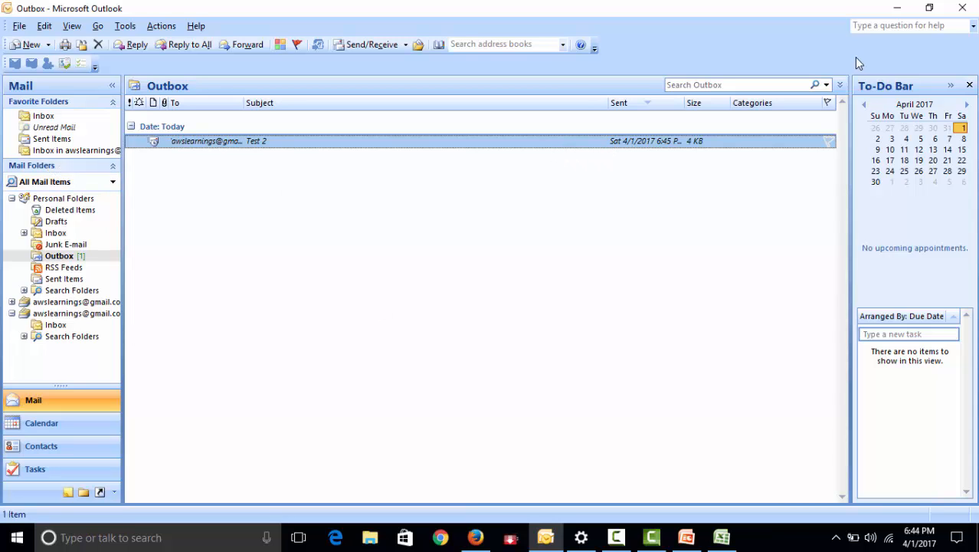
Switch to the Gmail inbox in Firefox and examine the newest Microsoft Office Outlook Test Message and its sending source
left_click(897, 8)
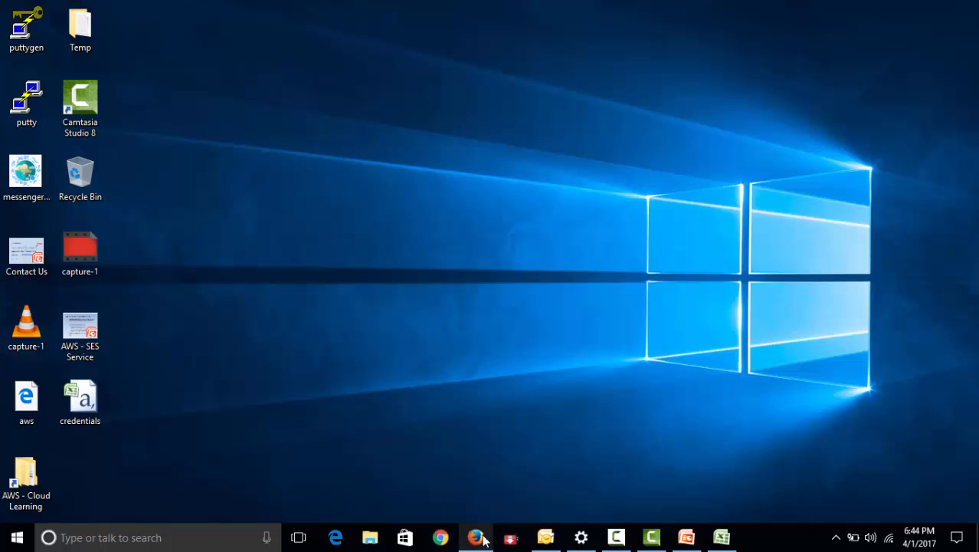
left_click(476, 537)
left_click(674, 11)
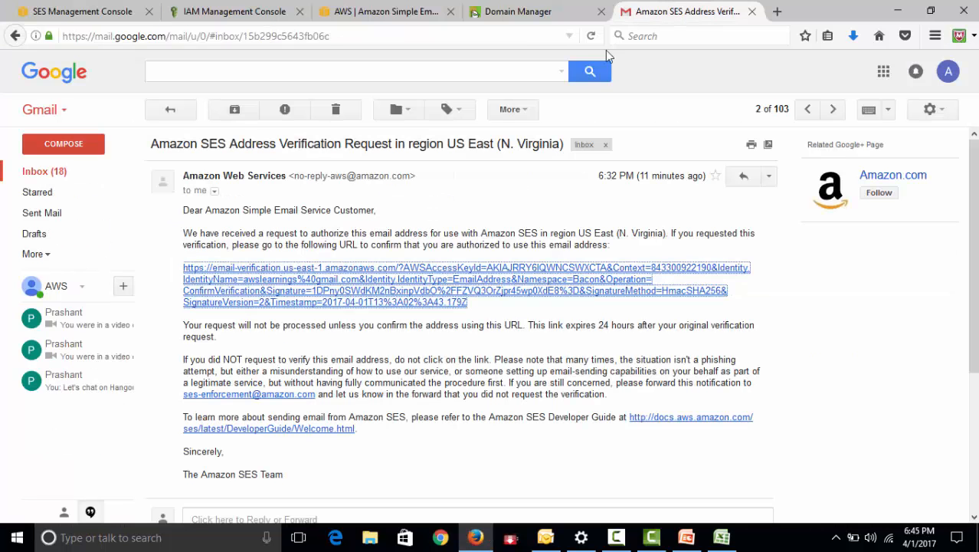
left_click(53, 171)
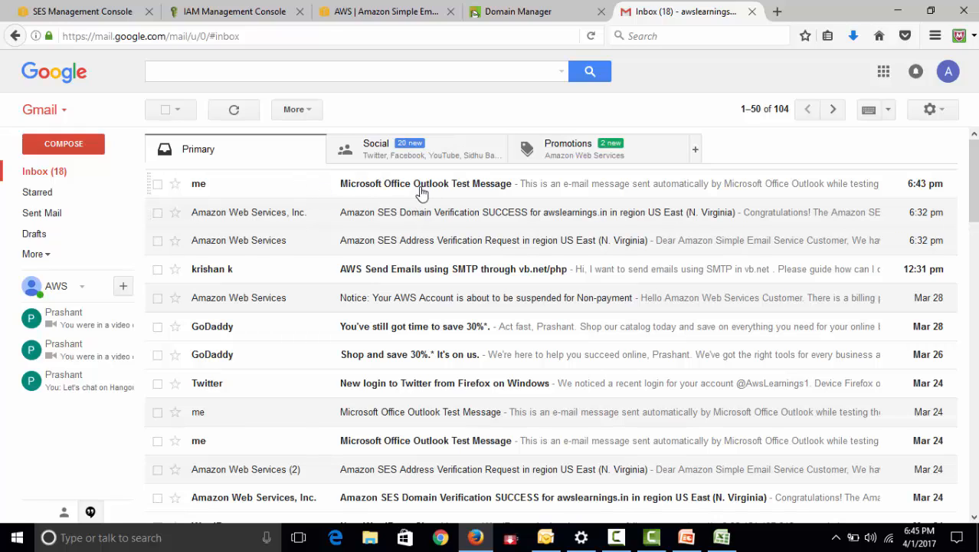
left_click(206, 186)
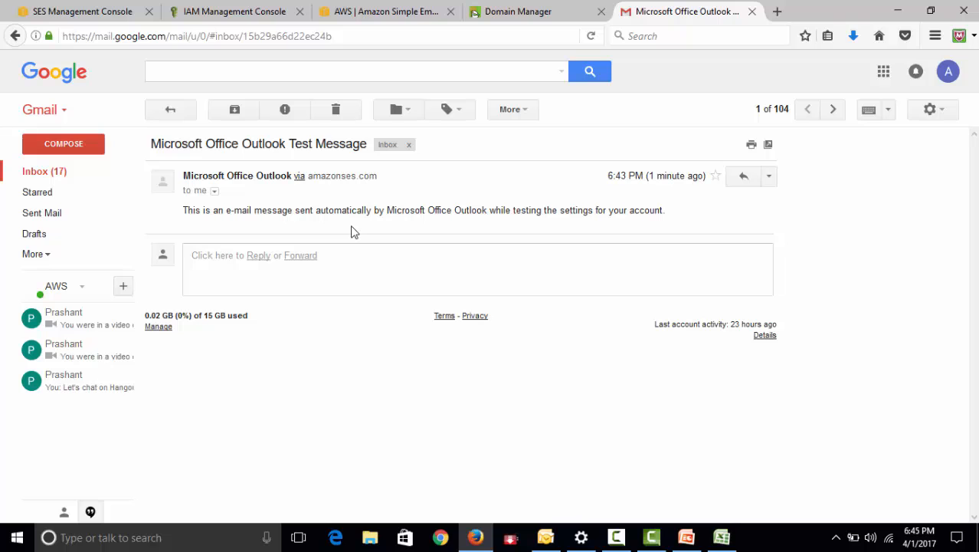
left_click(54, 171)
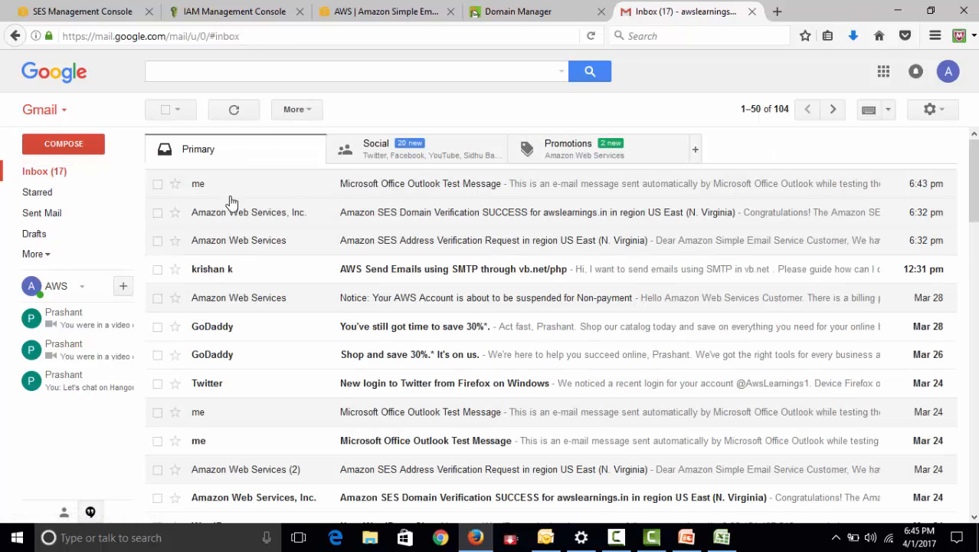
left_click(399, 192)
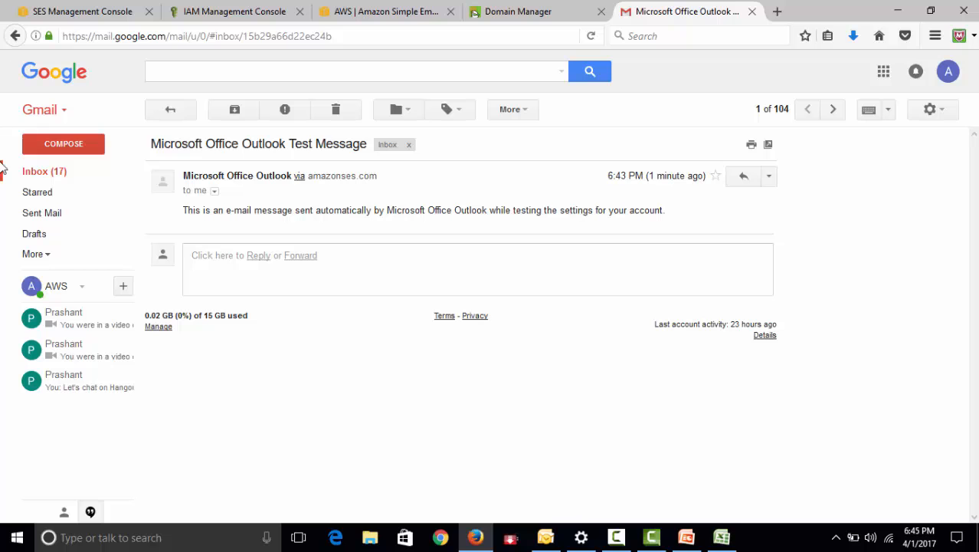
left_click(54, 175)
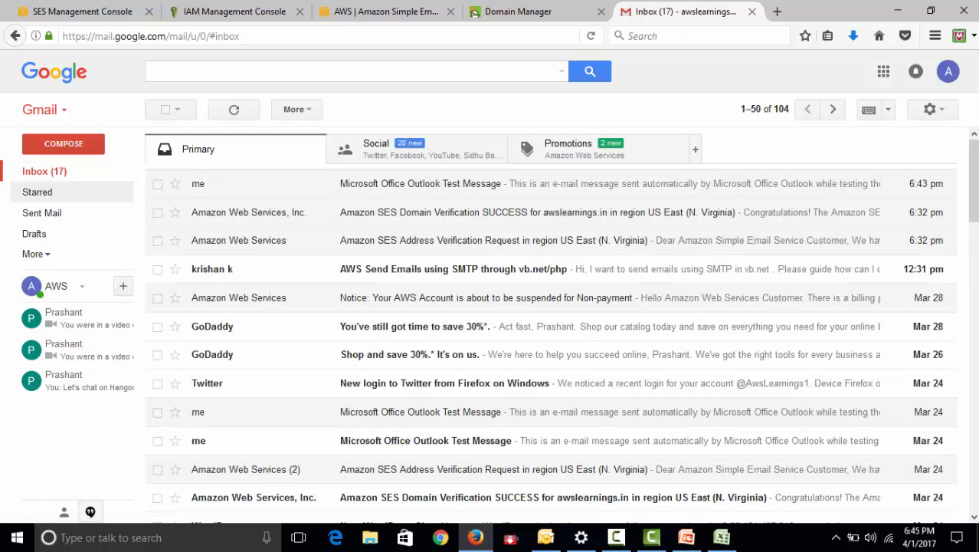
Return to the SES Management Console in Firefox and review the SMTP settings page
left_click(897, 11)
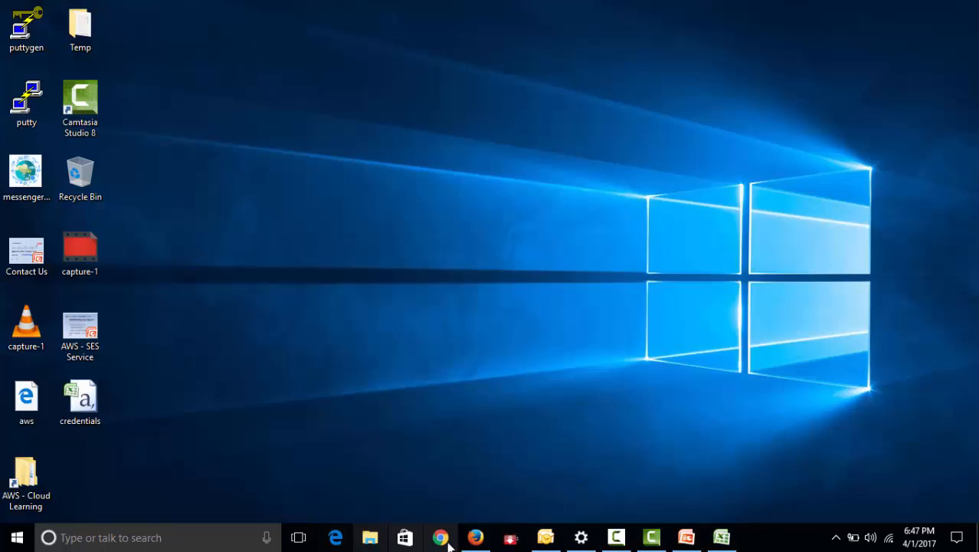
left_click(477, 538)
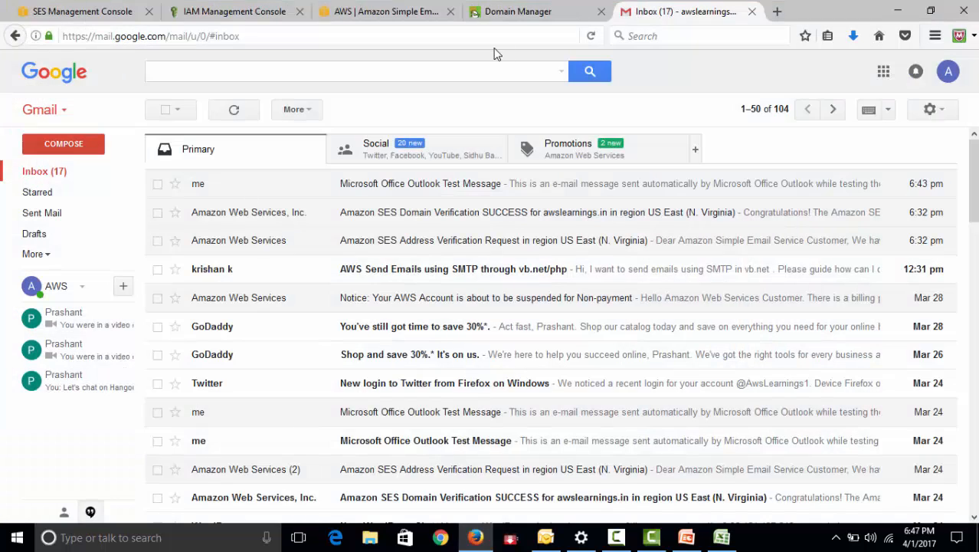
left_click(60, 16)
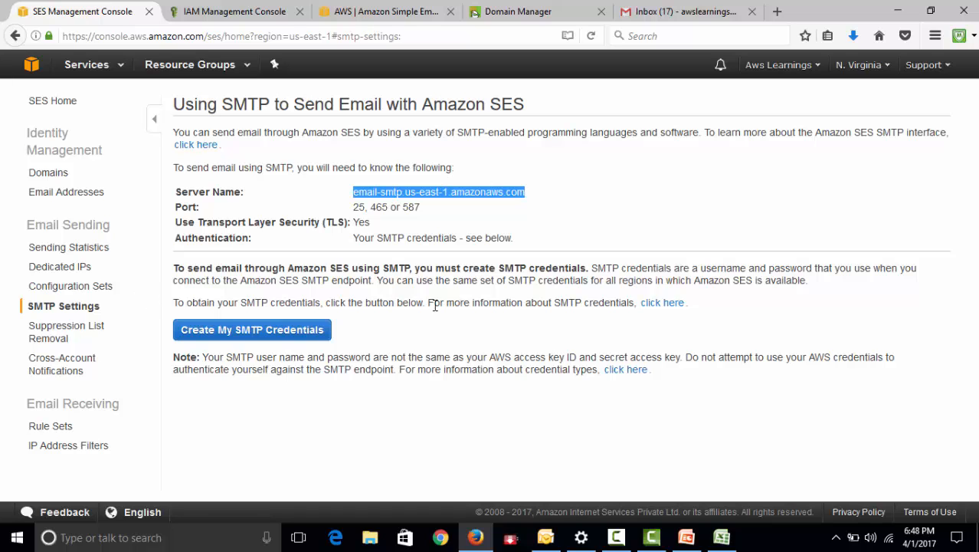
Close the IAM Management Console page and review the use cases, benefits and featured customers on the Amazon SES product page
left_click(299, 11)
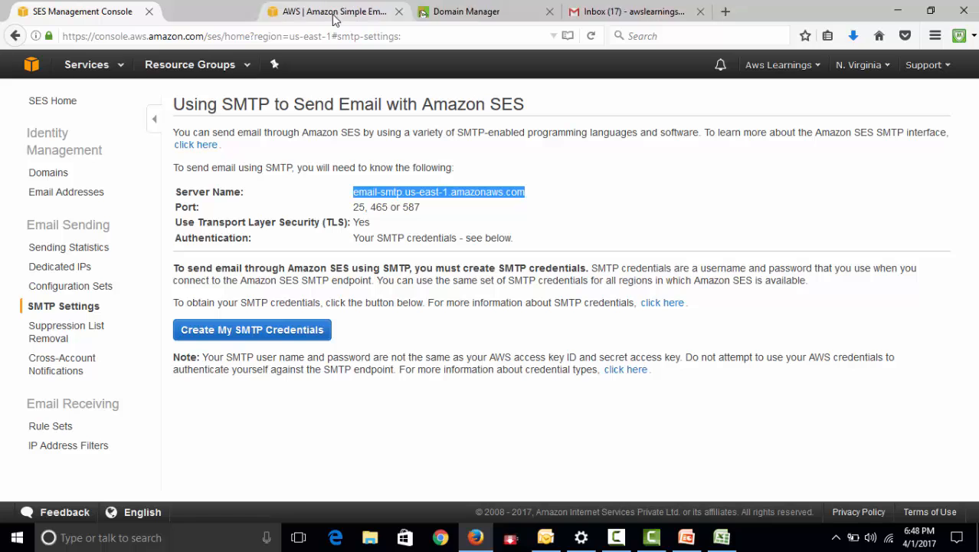
left_click(334, 18)
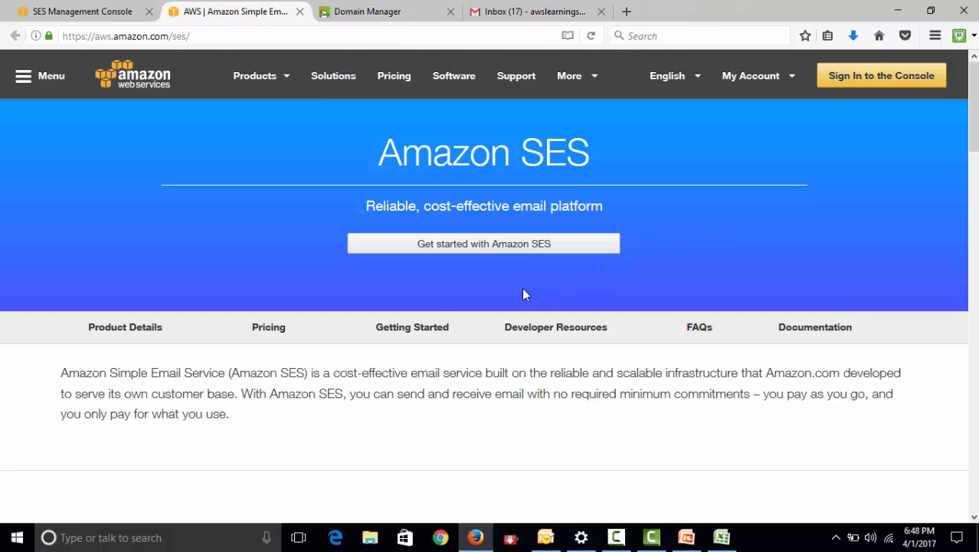
scroll(700, 335, "down", 5)
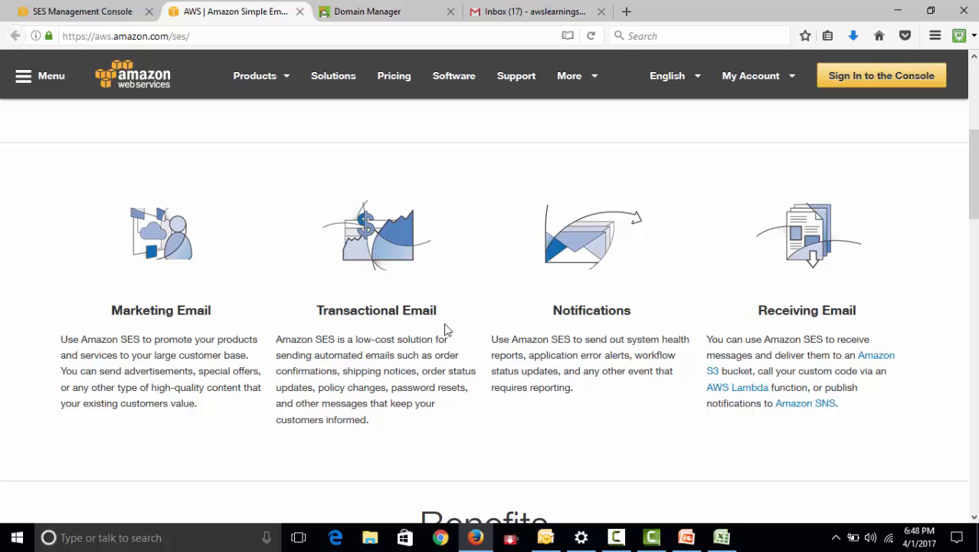
scroll(668, 324, "down", 6)
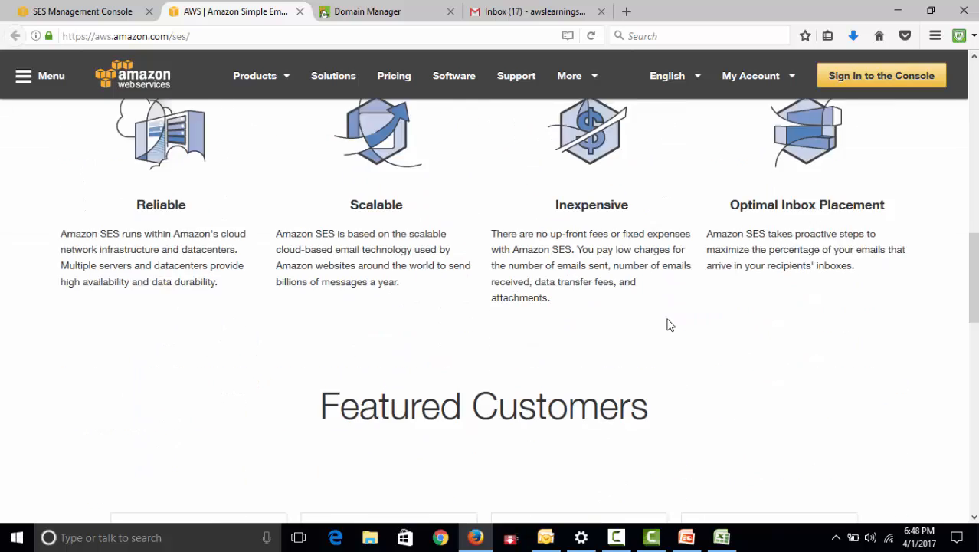
scroll(667, 328, "up", 4)
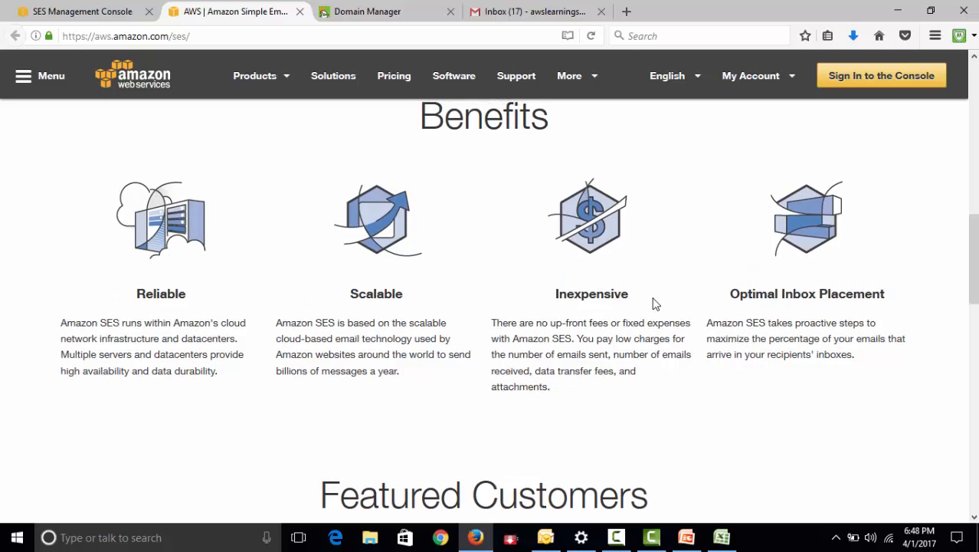
scroll(881, 310, "down", 4)
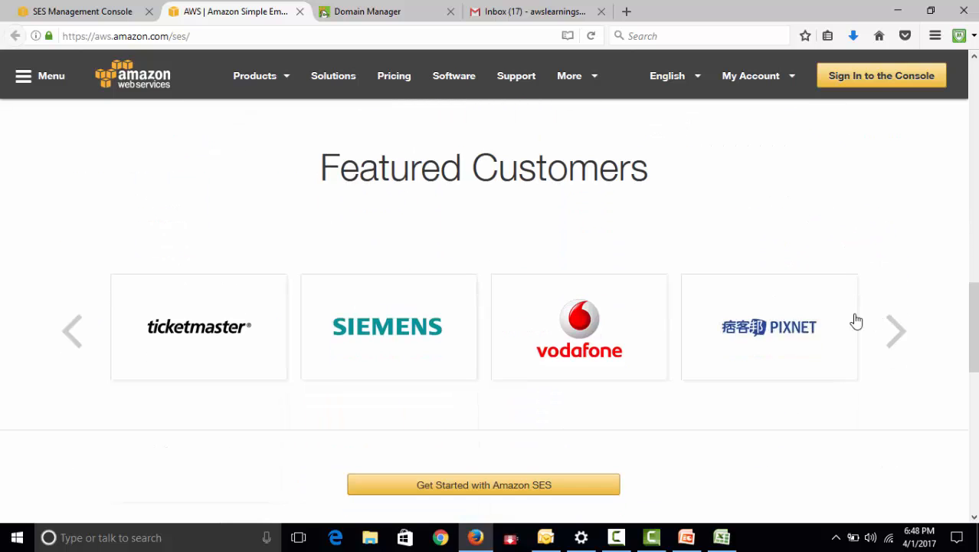
scroll(702, 292, "down", 3)
scroll(702, 291, "up", 3)
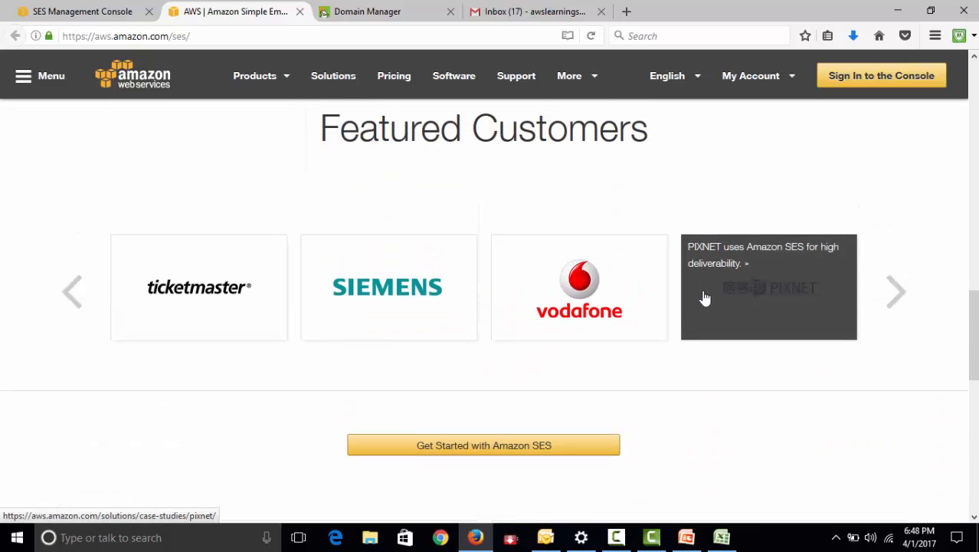
scroll(705, 298, "up", 1)
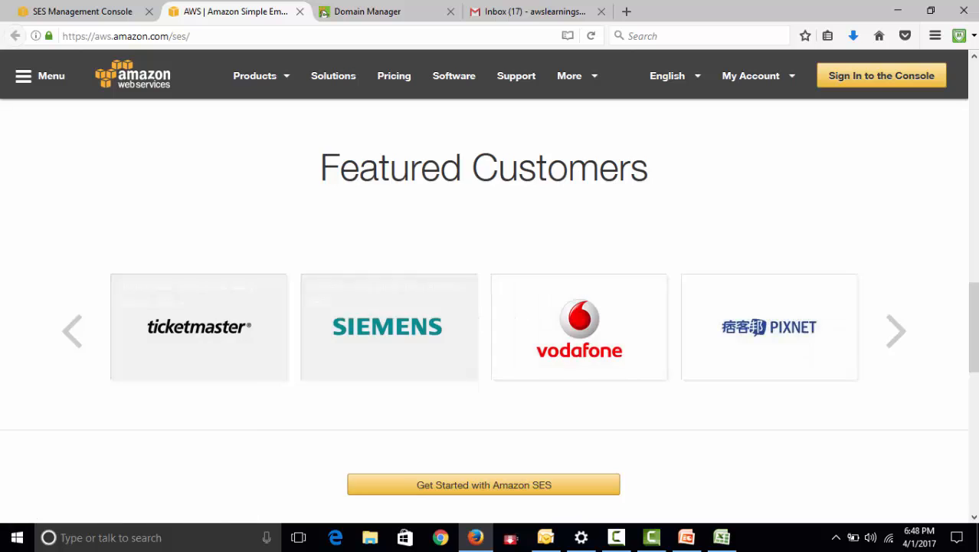
Browse through the Featured Customers carousel on the Amazon SES product page
left_click(891, 339)
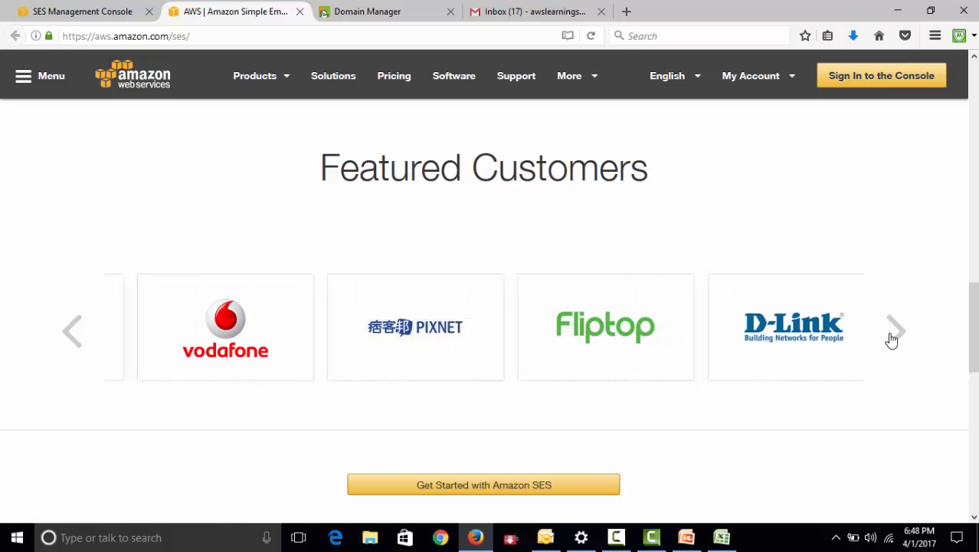
left_click(891, 339)
left_click(891, 339)
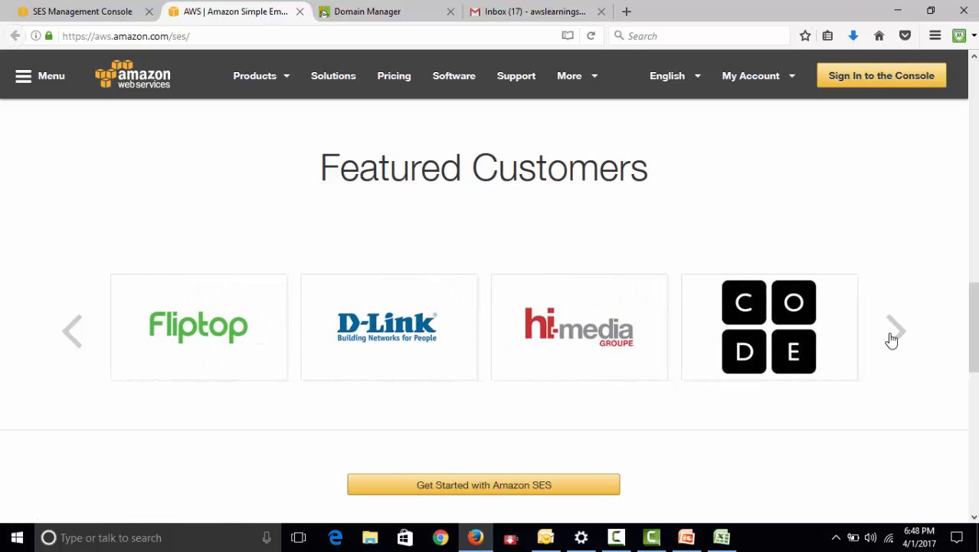
left_click(890, 338)
left_click(891, 338)
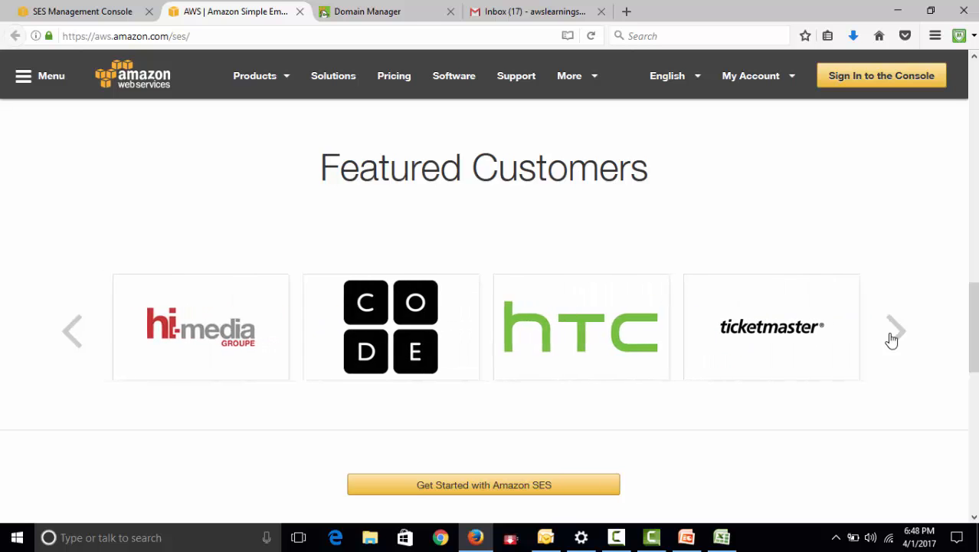
left_click(885, 351)
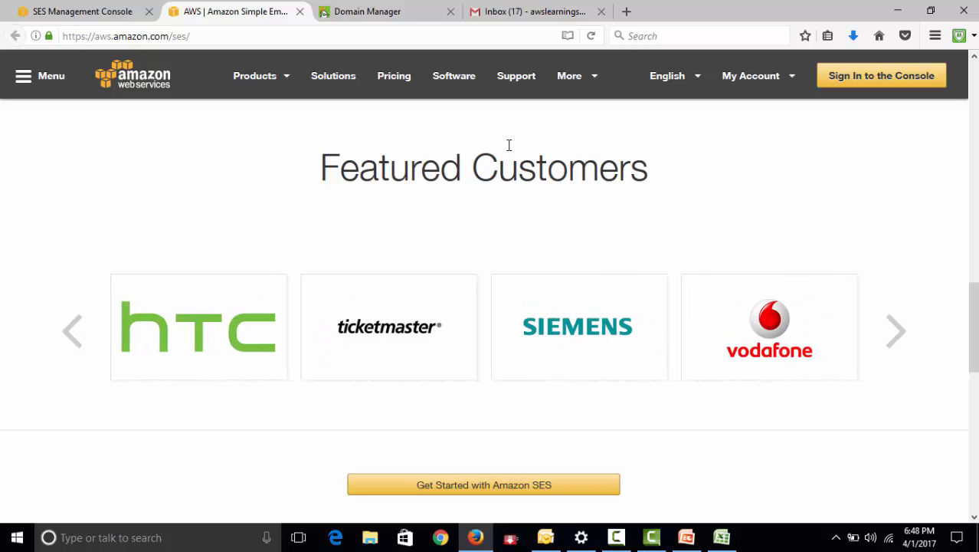
Open the AWS Pricing page and examine the pay-as-you-go, volume discount and reserved capacity sections
scroll(474, 187, "up", 3)
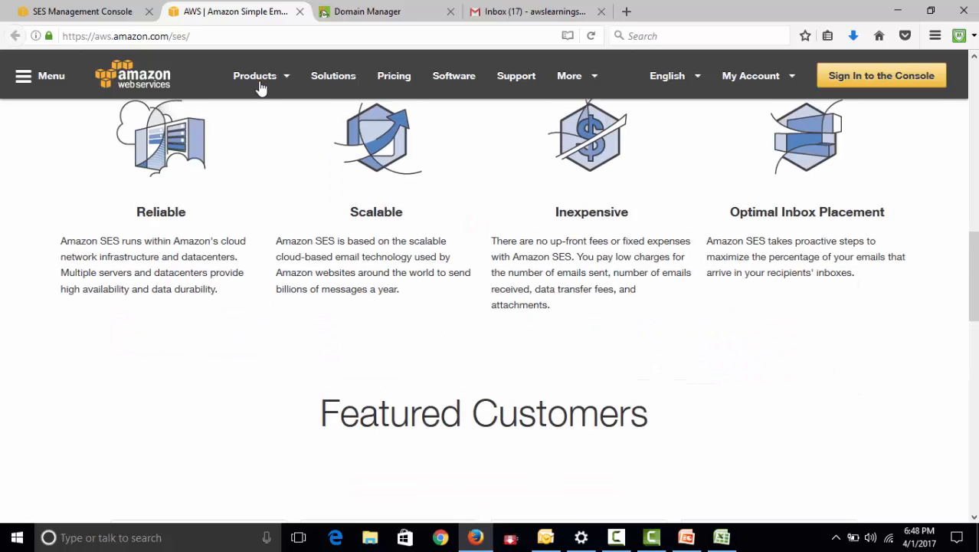
left_click(398, 79)
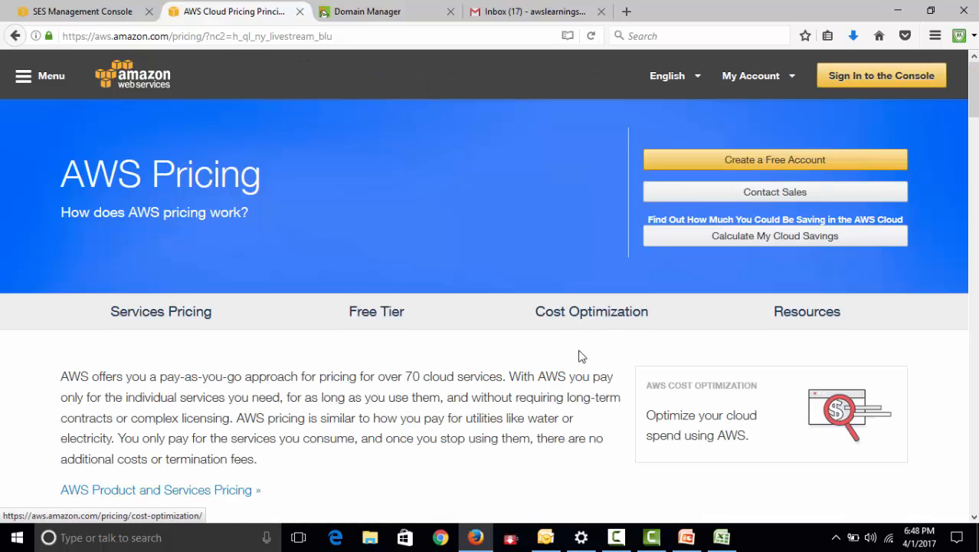
scroll(579, 357, "down", 3)
scroll(557, 346, "down", 5)
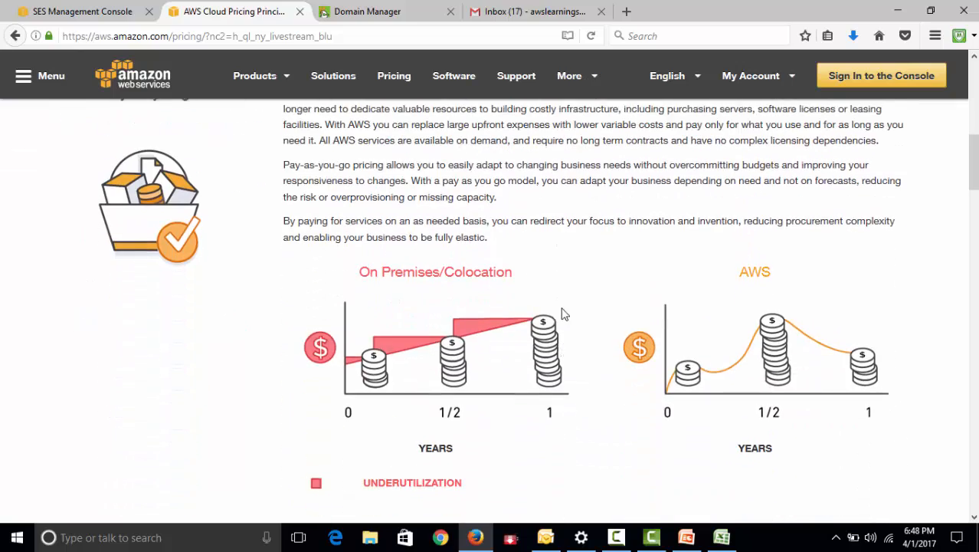
scroll(558, 344, "down", 6)
scroll(562, 330, "down", 10)
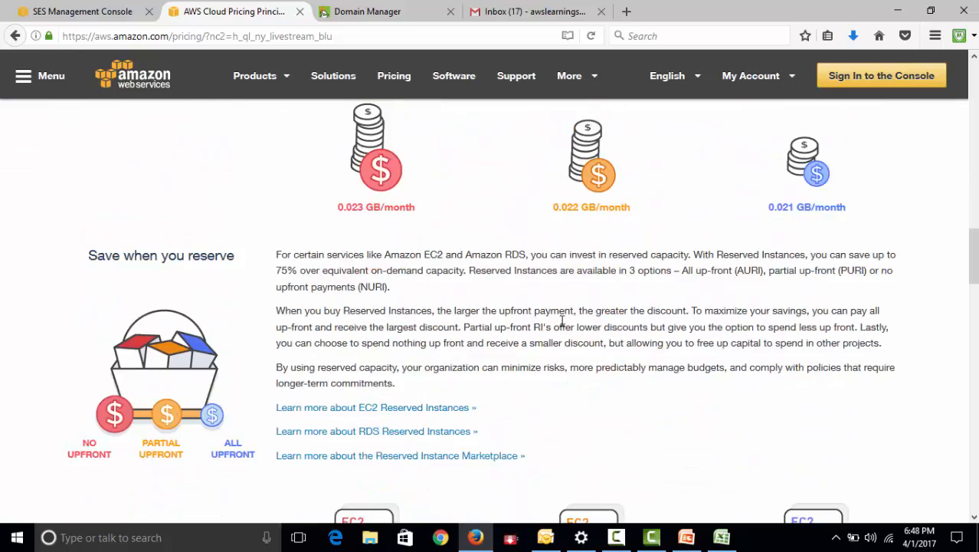
scroll(560, 335, "up", 3)
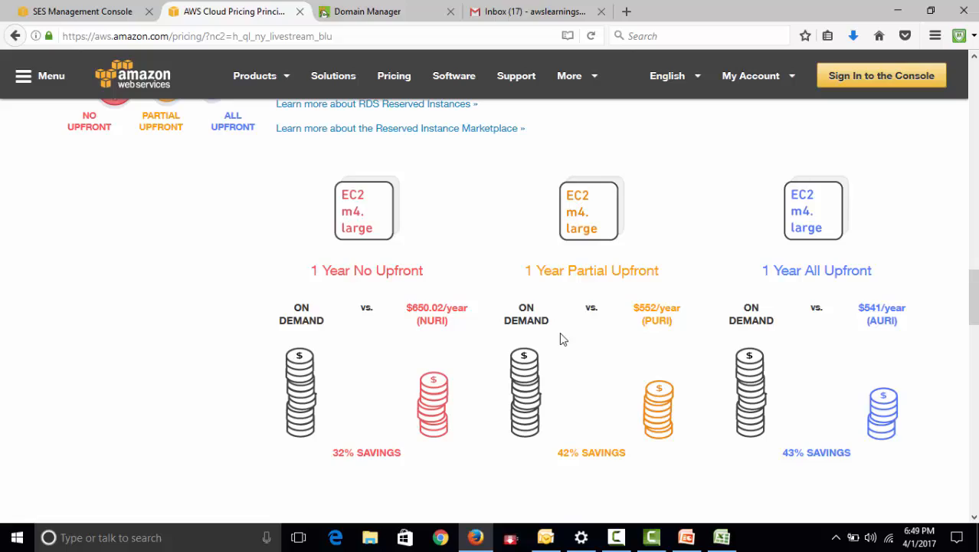
scroll(567, 334, "up", 15)
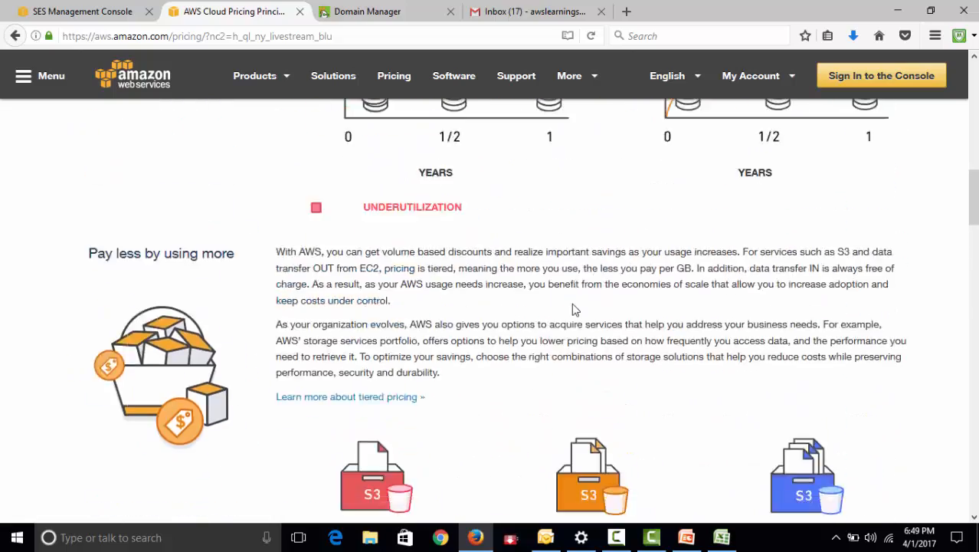
scroll(570, 311, "up", 10)
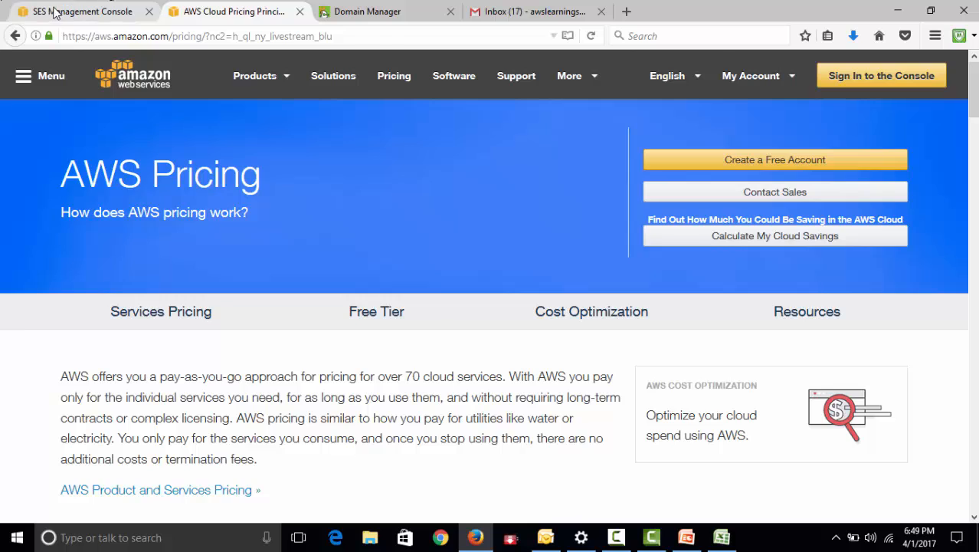
Return to the SES Management Console and review the SES home page, SMTP settings and sending statistics
left_click(55, 11)
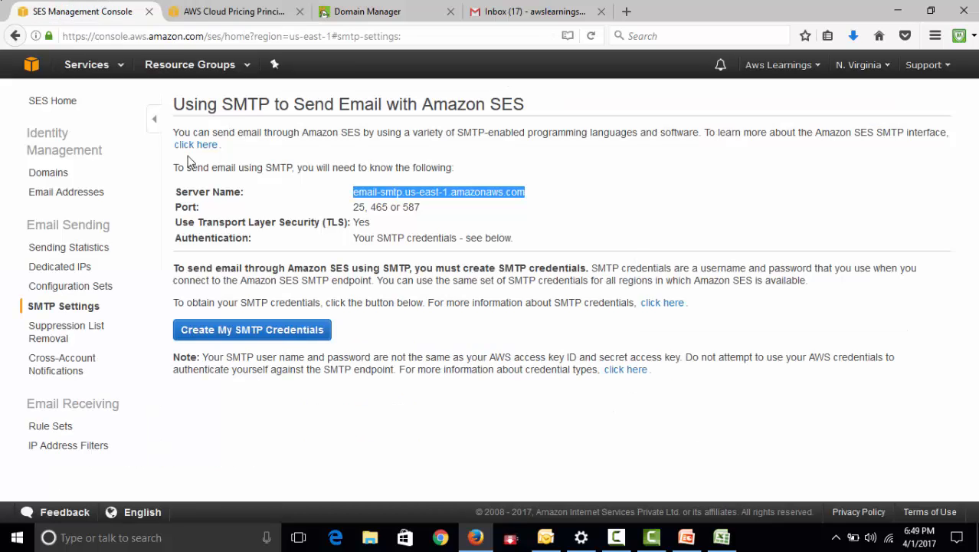
left_click(57, 104)
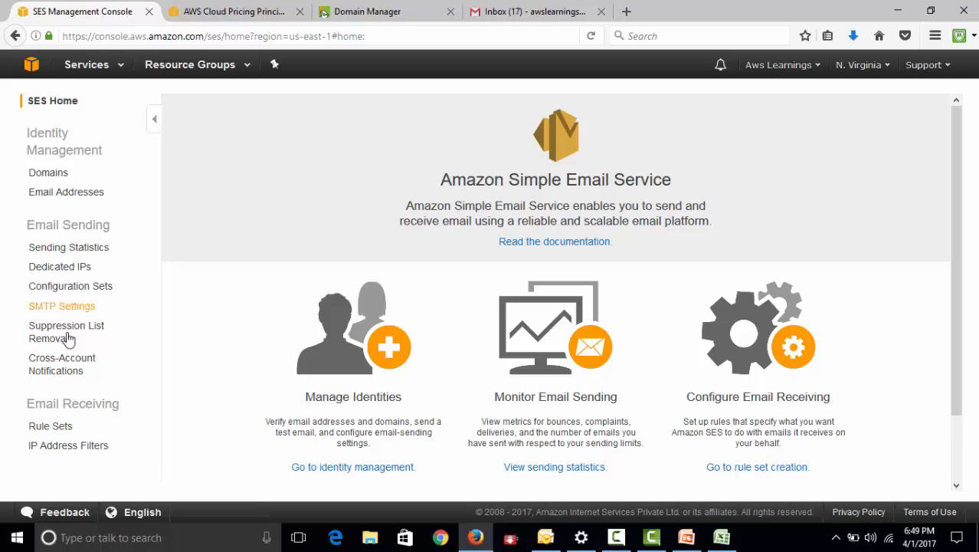
left_click(70, 249)
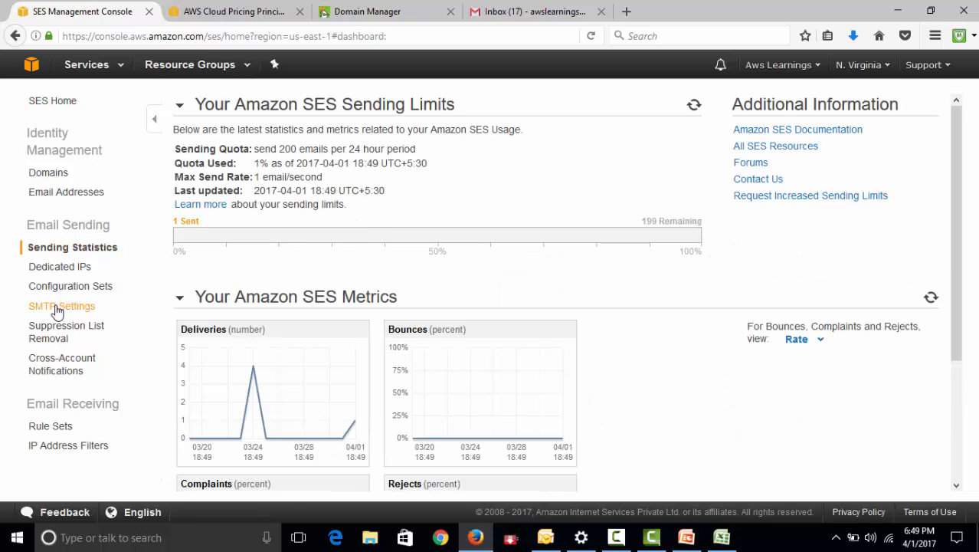
left_click(56, 309)
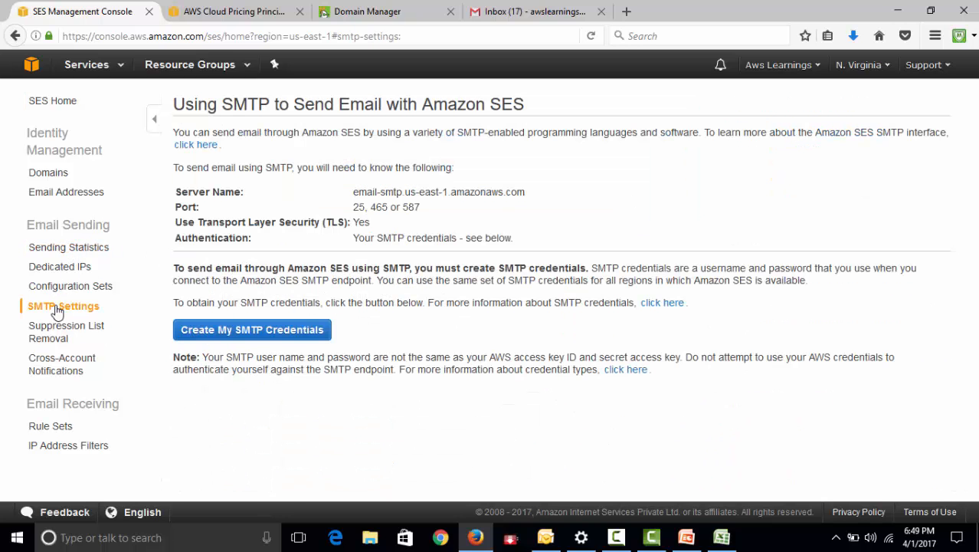
left_click(66, 249)
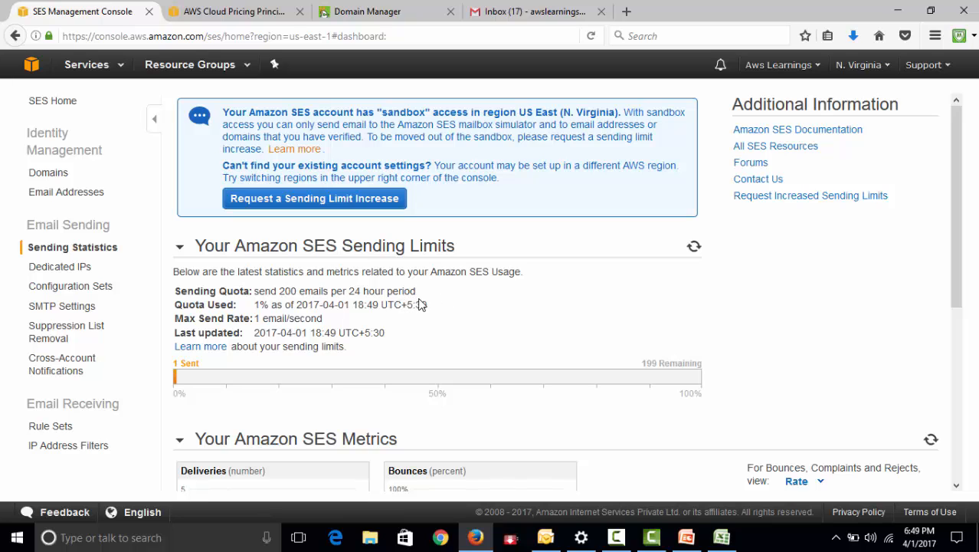
Open the sending limit increase request for SES and review the fields of the support case form without submitting it
left_click(352, 209)
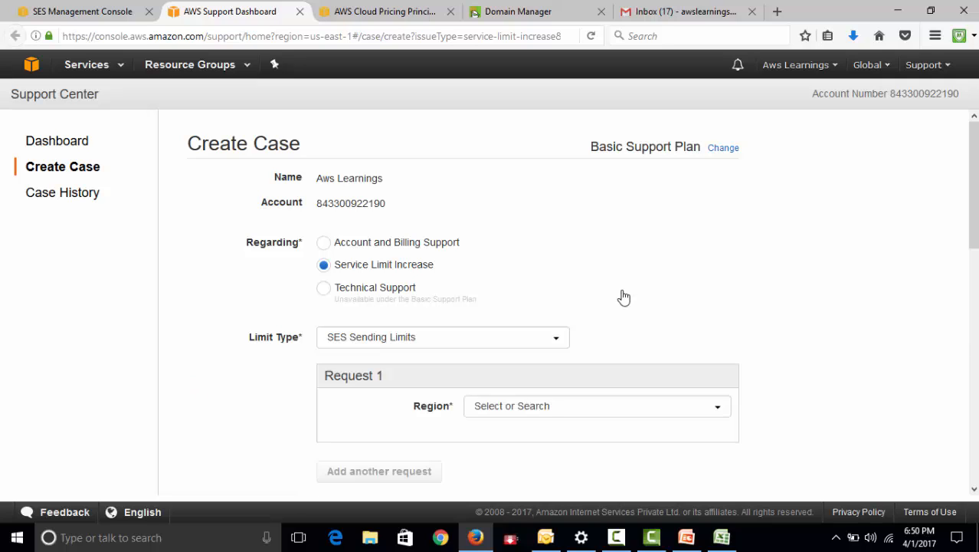
scroll(607, 305, "down", 1)
scroll(605, 303, "down", 5)
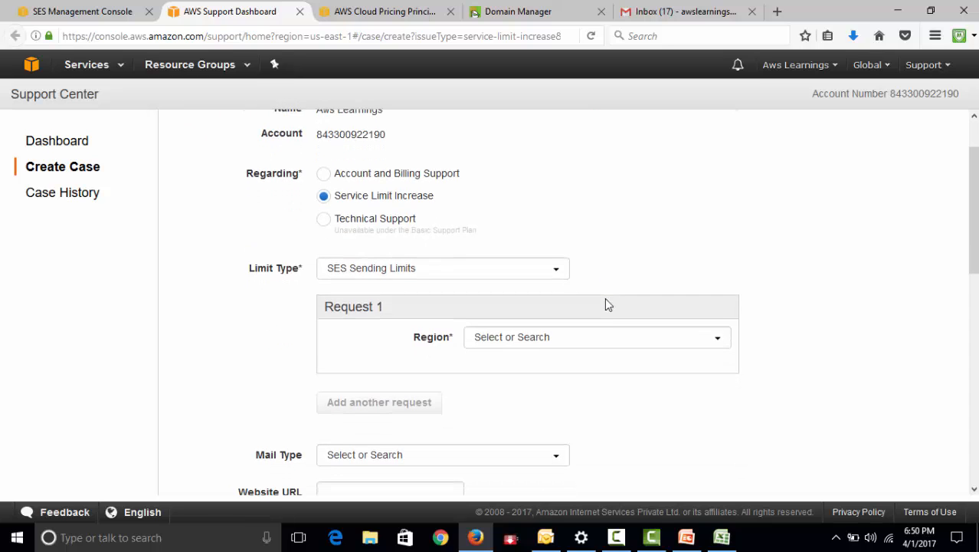
scroll(690, 337, "down", 2)
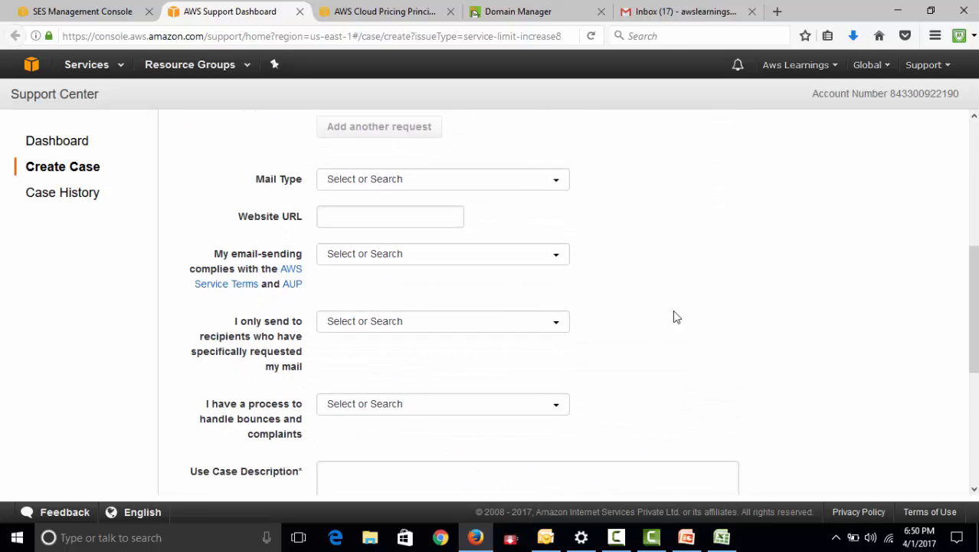
scroll(684, 324, "down", 7)
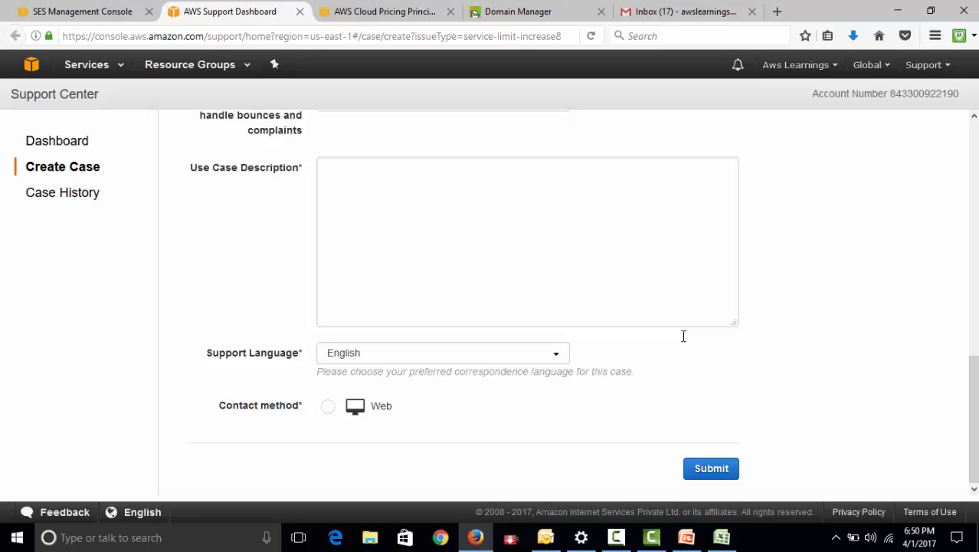
scroll(515, 249, "up", 6)
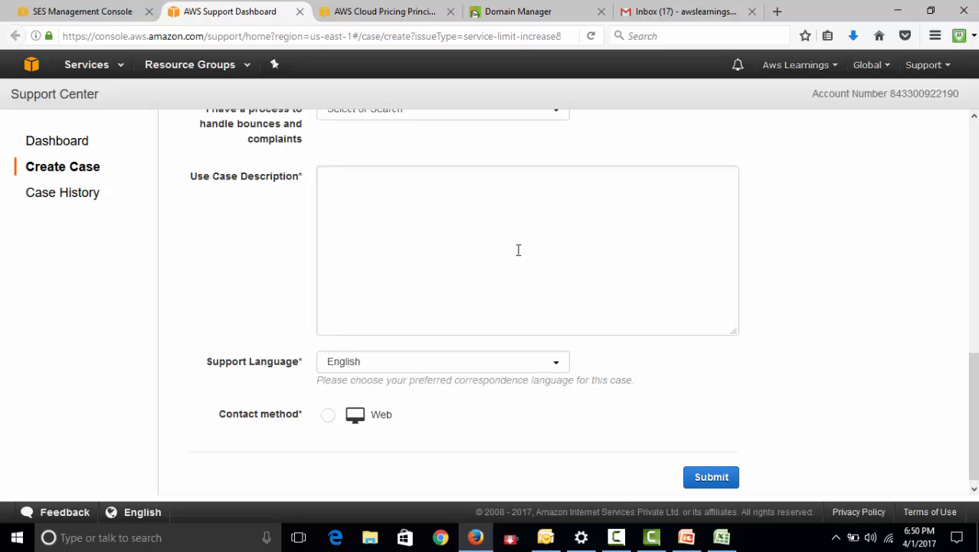
Return to the SES sending statistics and examine the deliveries, bounces, complaints and rejects metrics and the sending limits
left_click(82, 12)
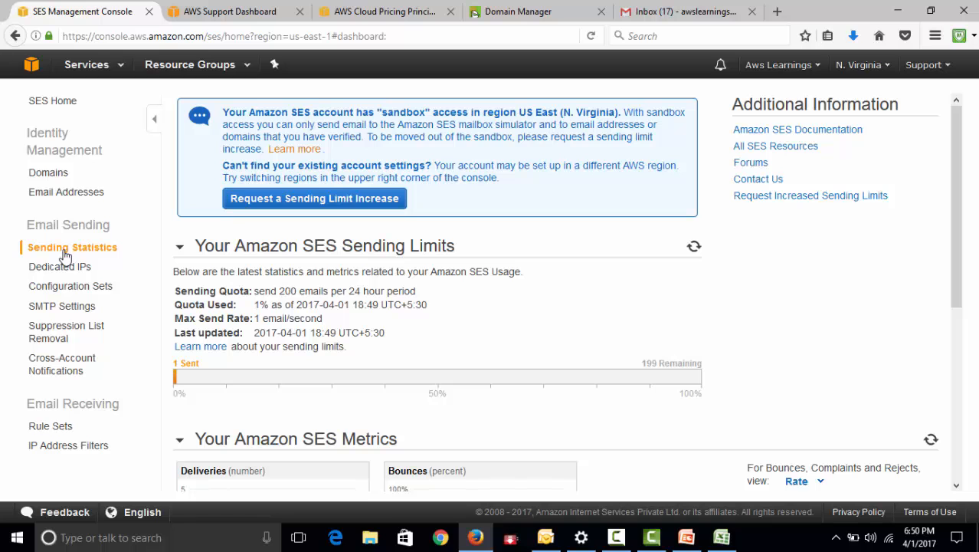
scroll(452, 288, "down", 1)
scroll(452, 289, "down", 5)
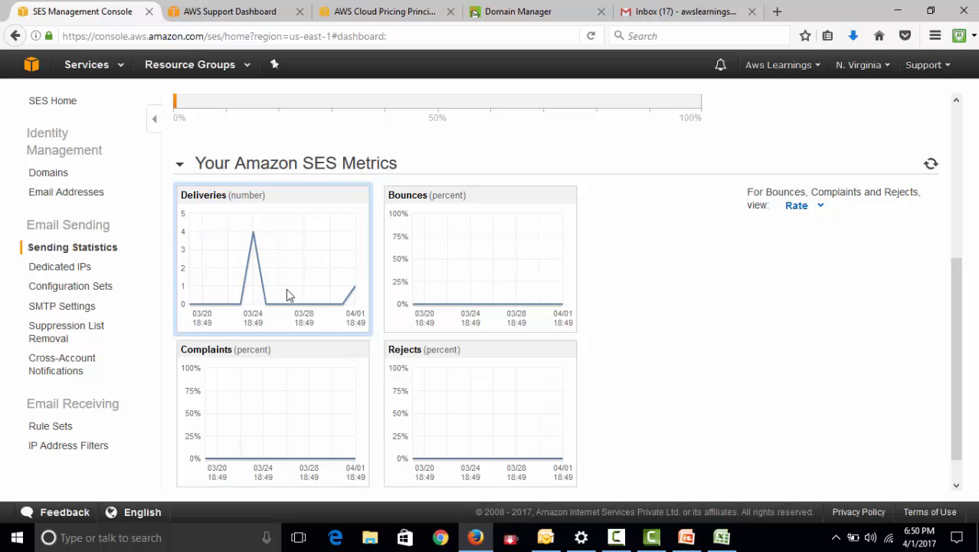
left_click(72, 252)
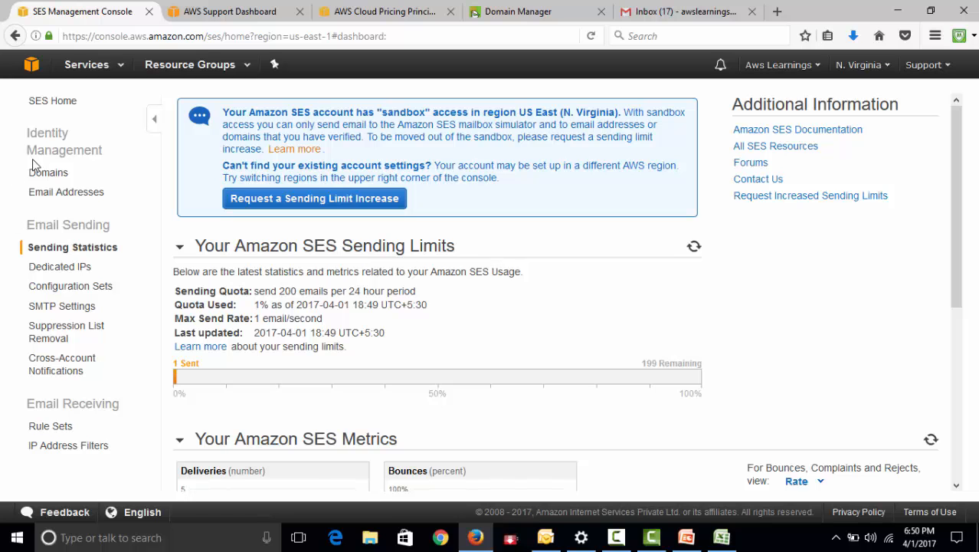
Minimize Firefox, open the "AWS - SES Service" presentation from the desktop in PowerPoint to review its slide, and close it
left_click(897, 11)
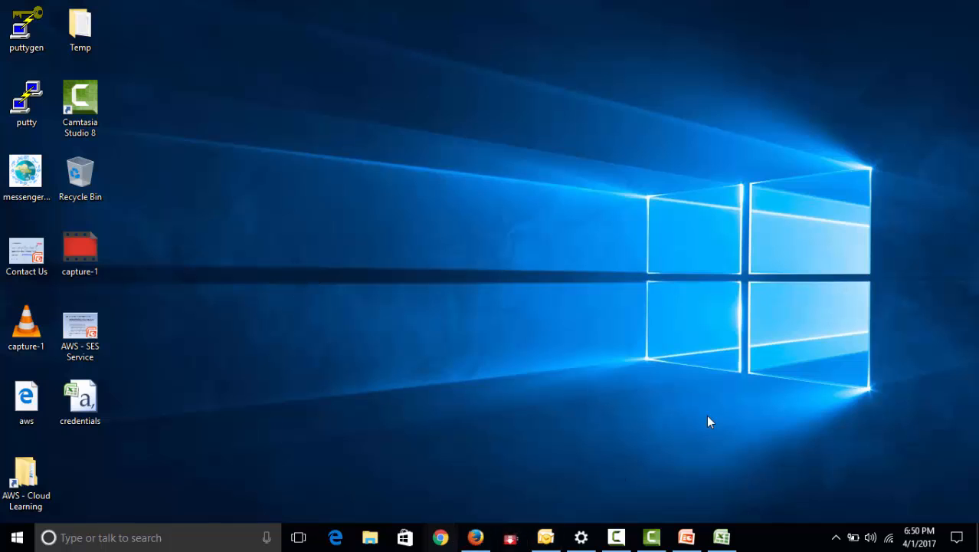
left_click(86, 347)
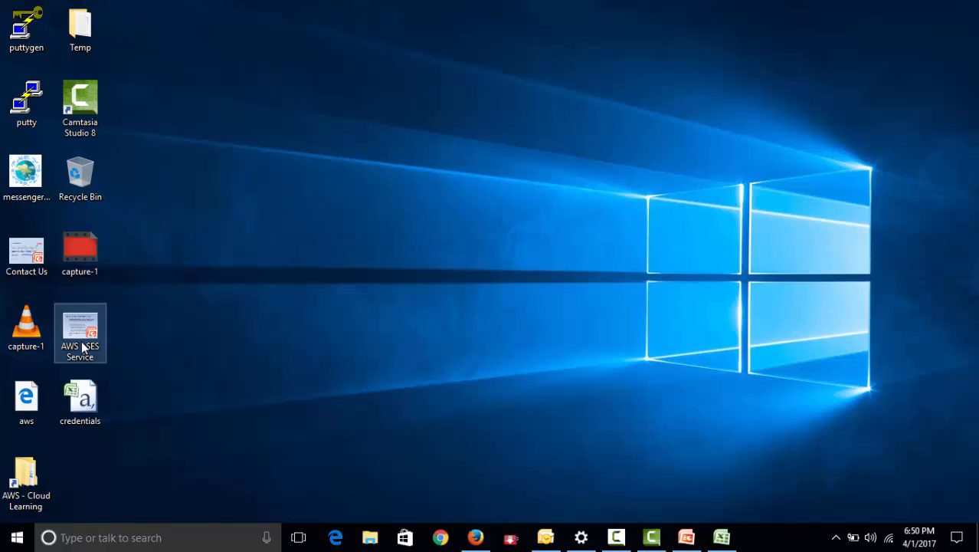
double_click(83, 347)
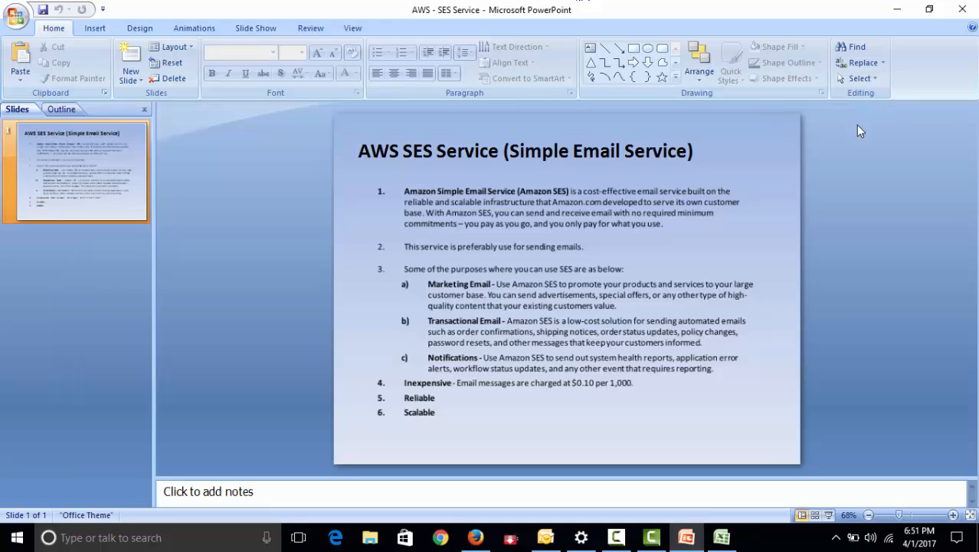
left_click(972, 6)
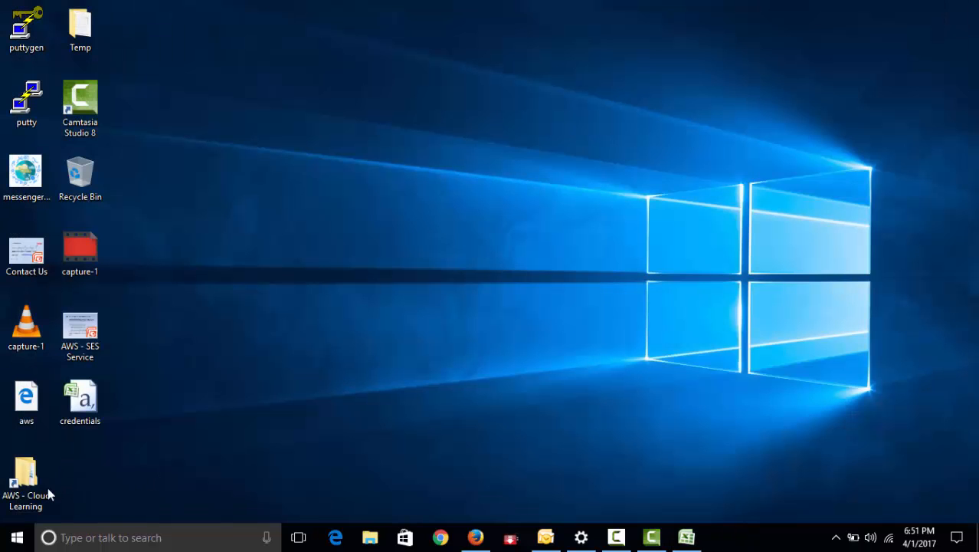